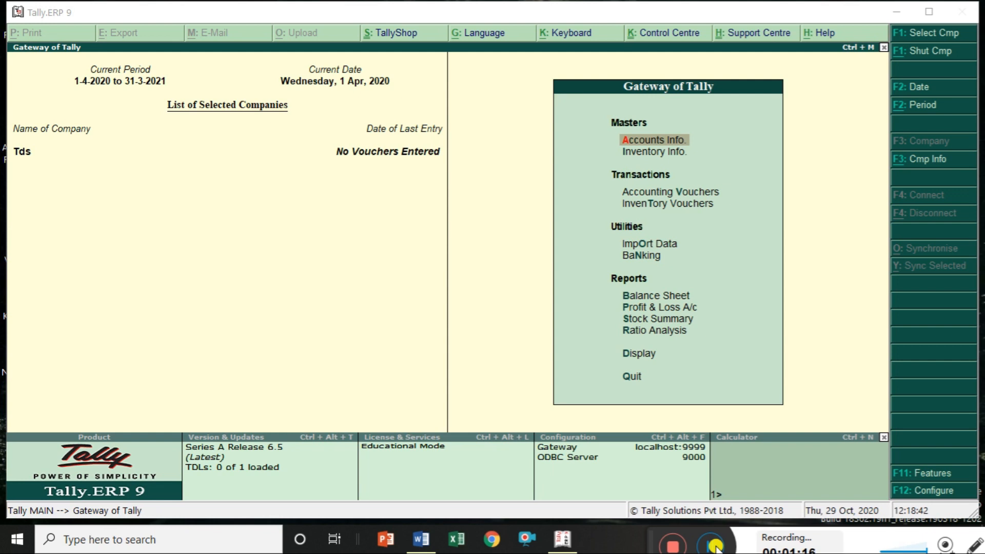
click(716, 547)
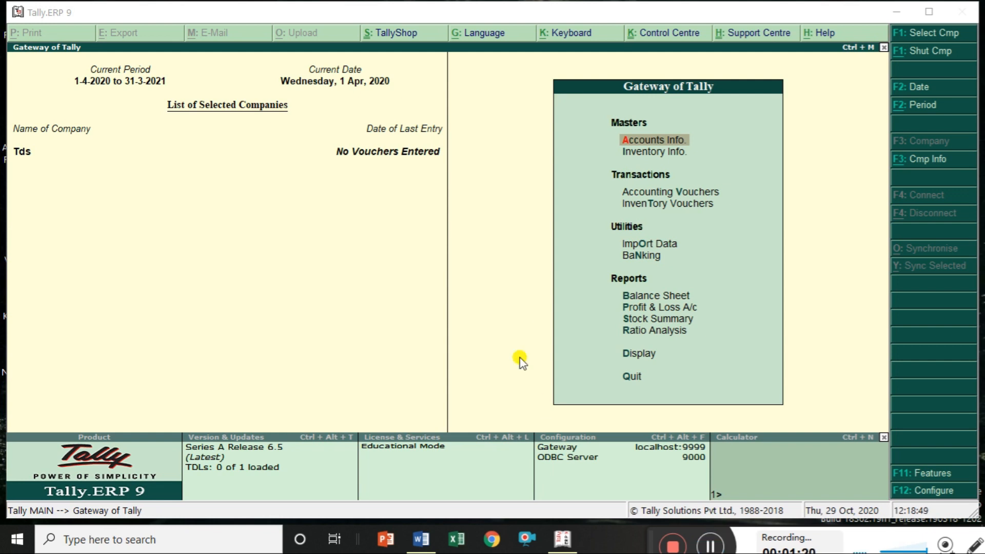
- Switch to the TDS Examples document in Word and review the example transactions, setup steps and TDS percentage table
click(421, 548)
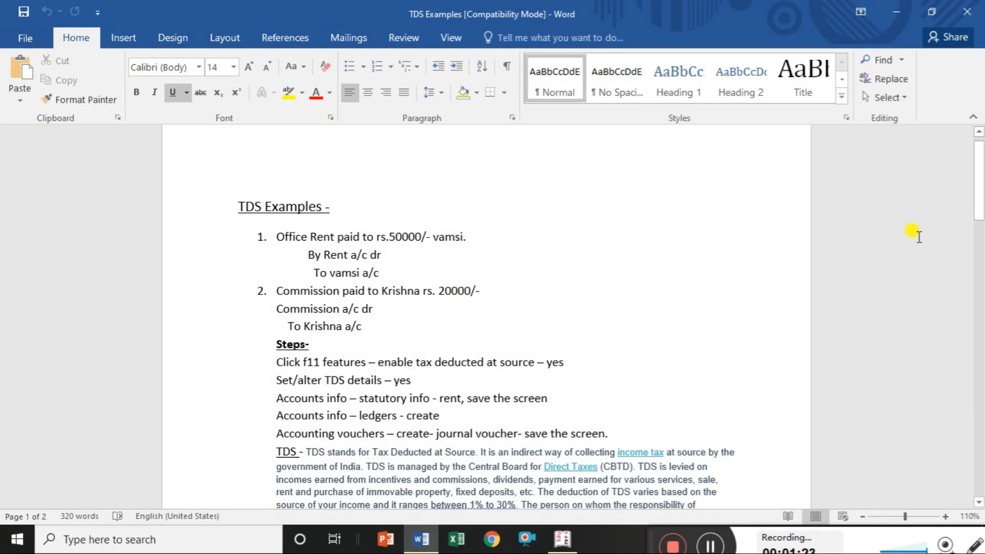
drag(980, 205, 980, 260)
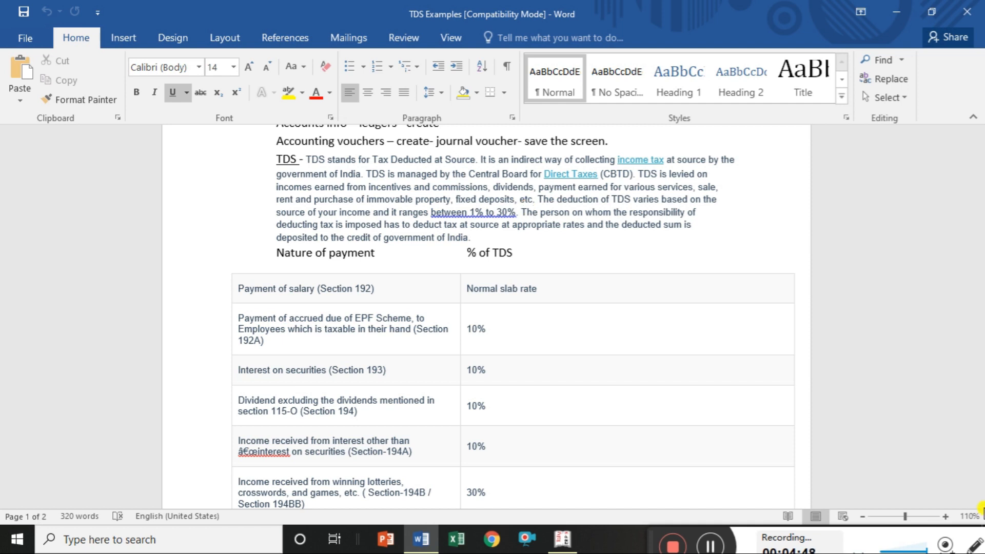
scroll(976, 505, down, 3)
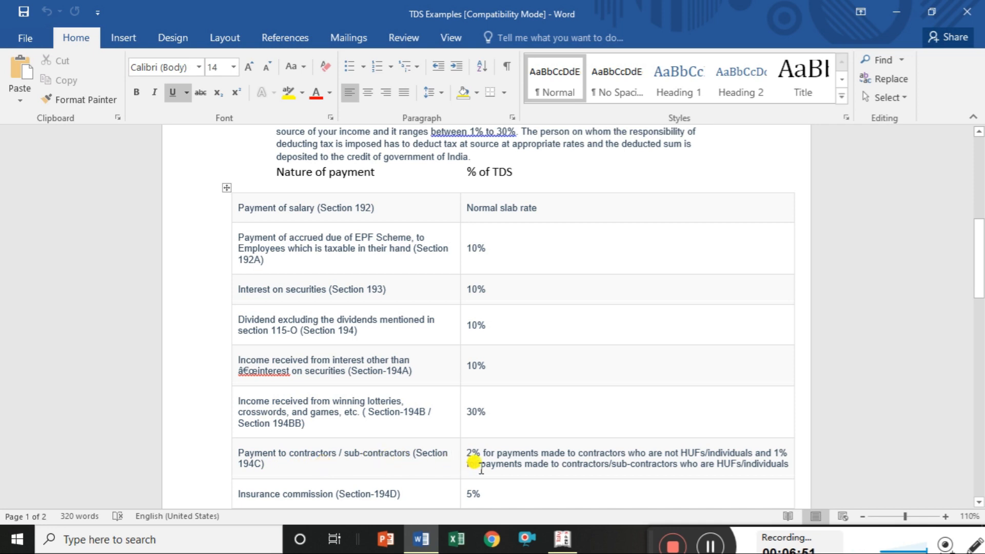
click(978, 503)
drag(979, 504, 978, 504)
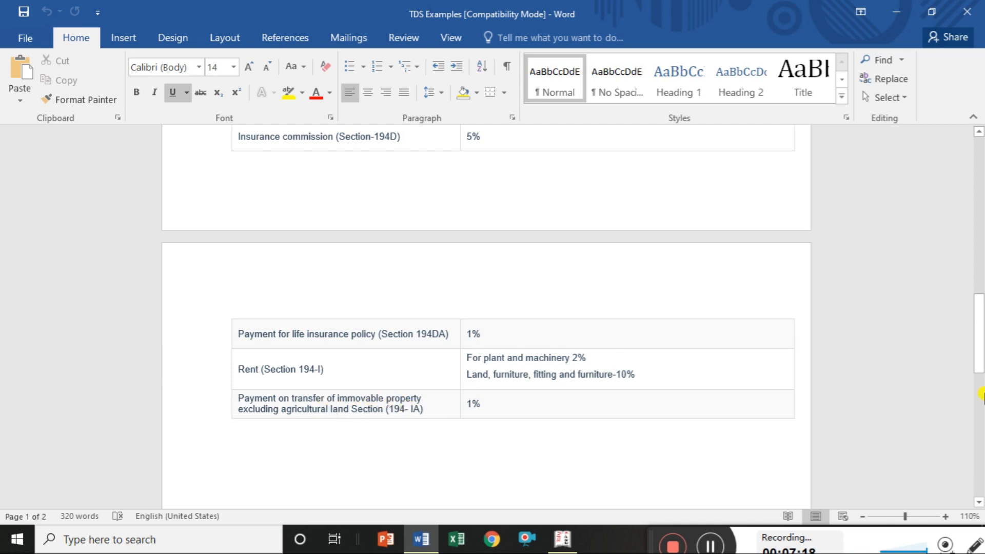
drag(979, 309, 980, 157)
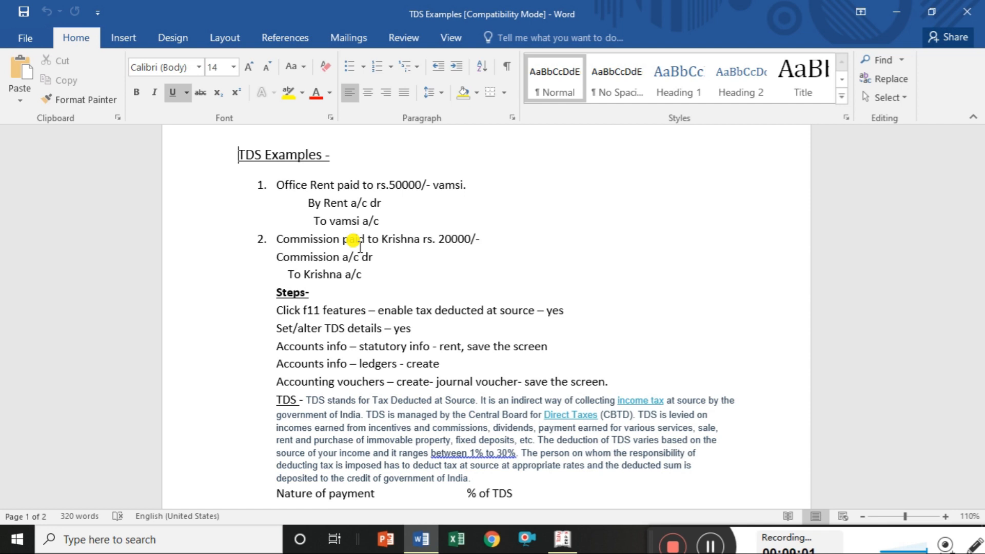
- Switch to Tally.ERP 9 and set both Enable Tax Deducted at Source (TDS) and Set/alter TDS details to Yes for company Tds
click(563, 539)
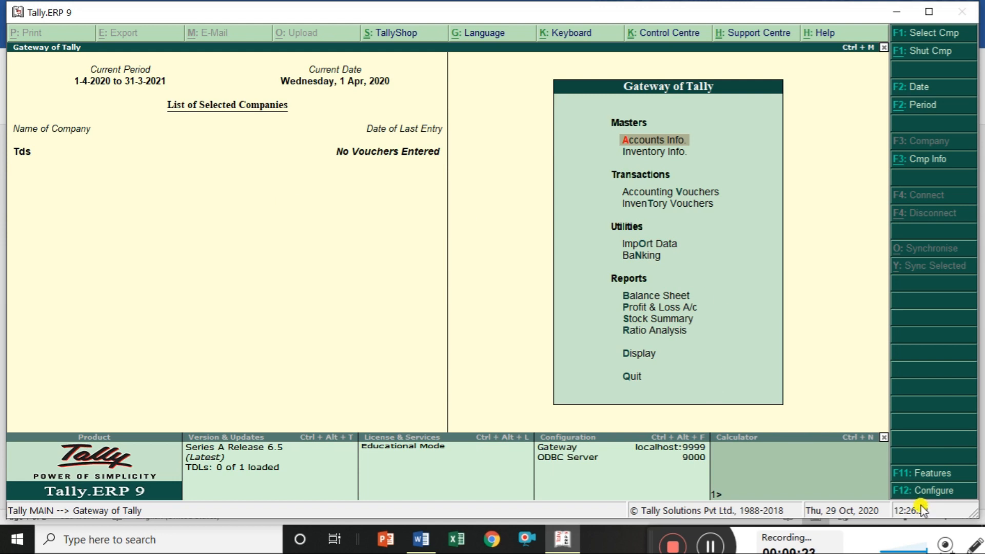
click(929, 474)
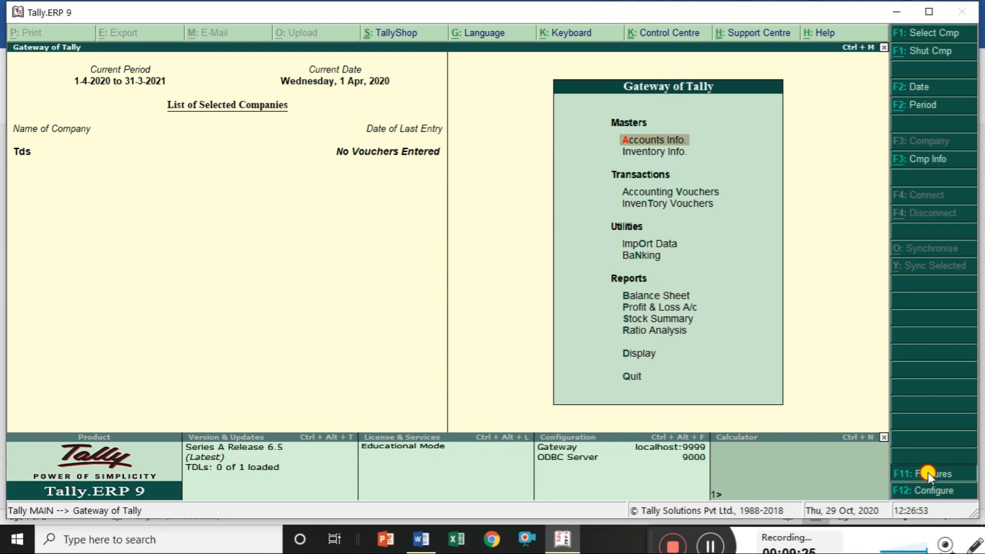
key(Down)
key(Down)
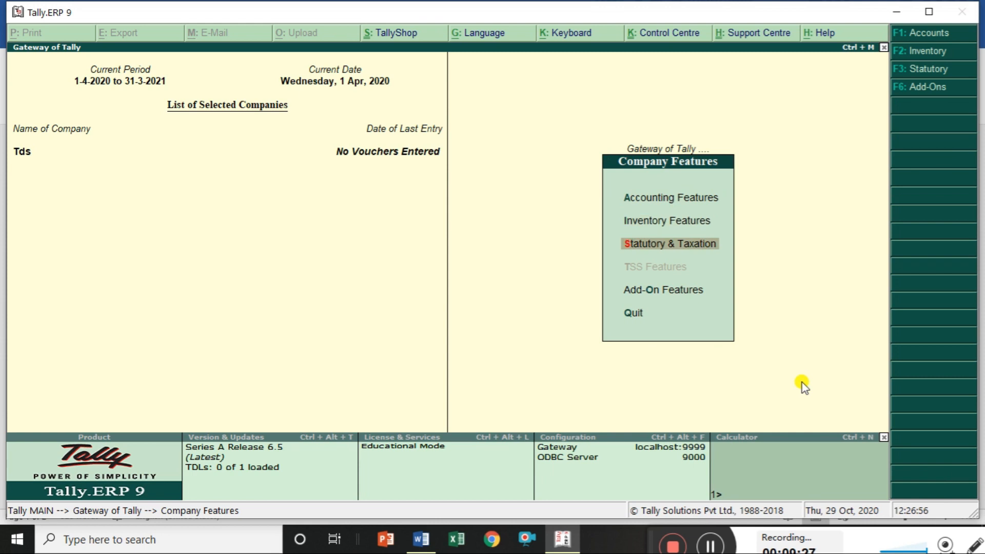
key(Return)
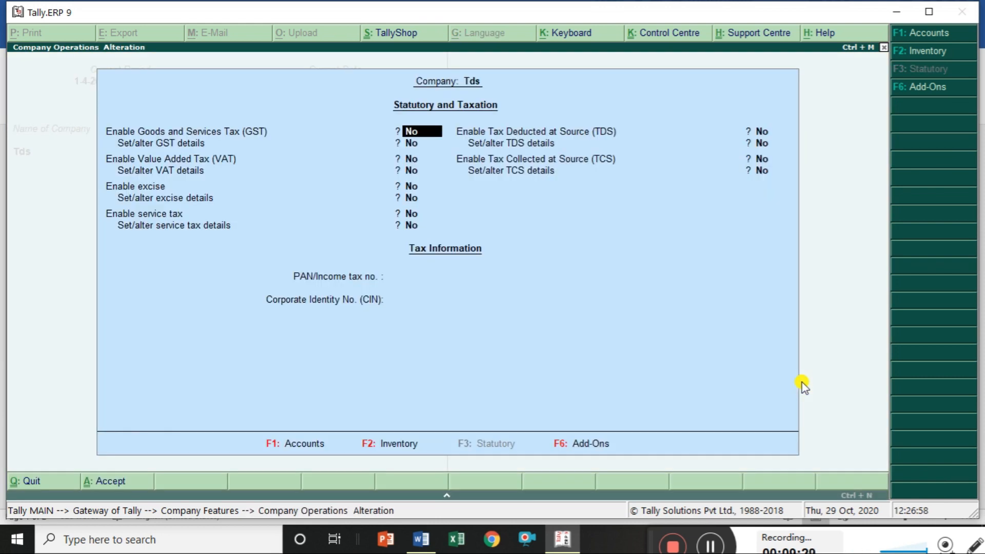
key(Return)
key(Return)
key(Return)
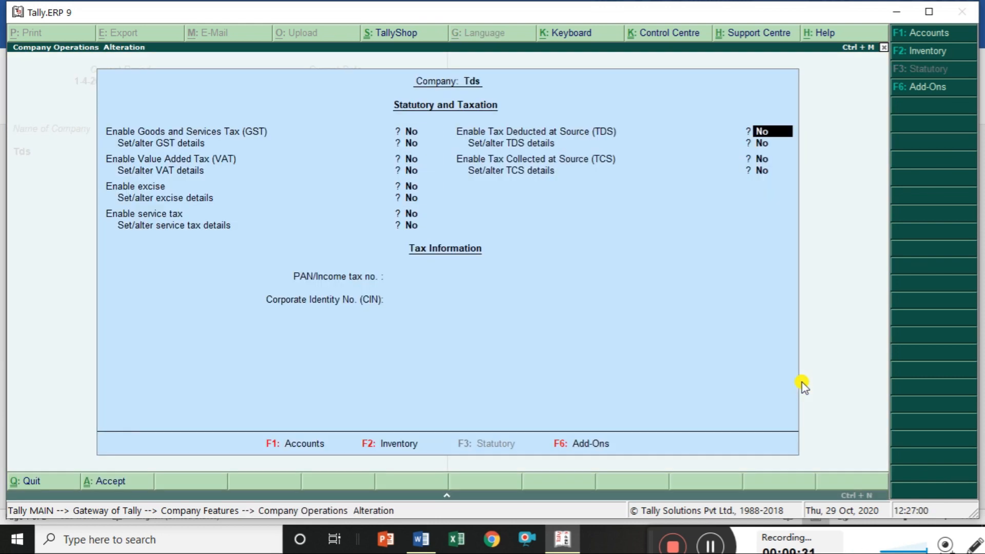
text(yes)
key(Return)
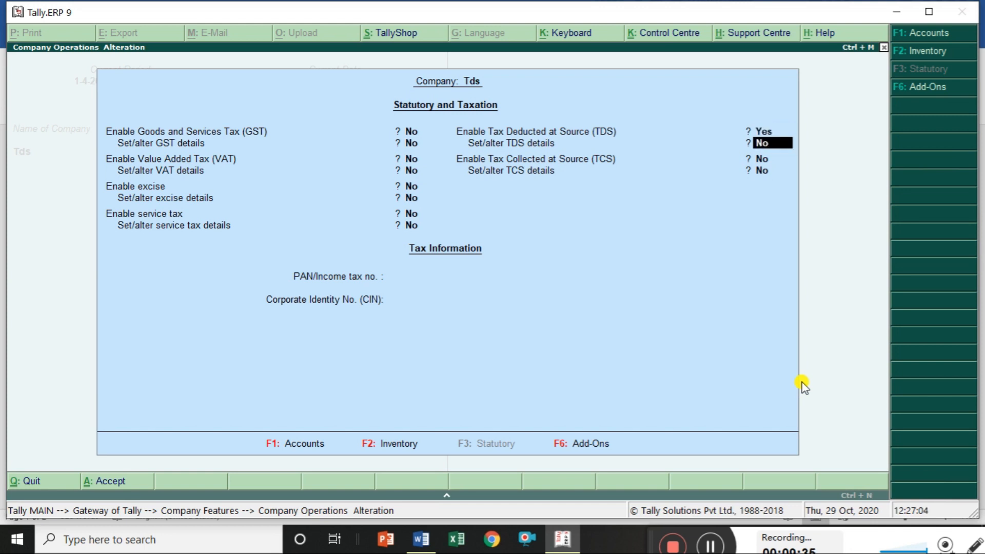
text(yes)
key(Return)
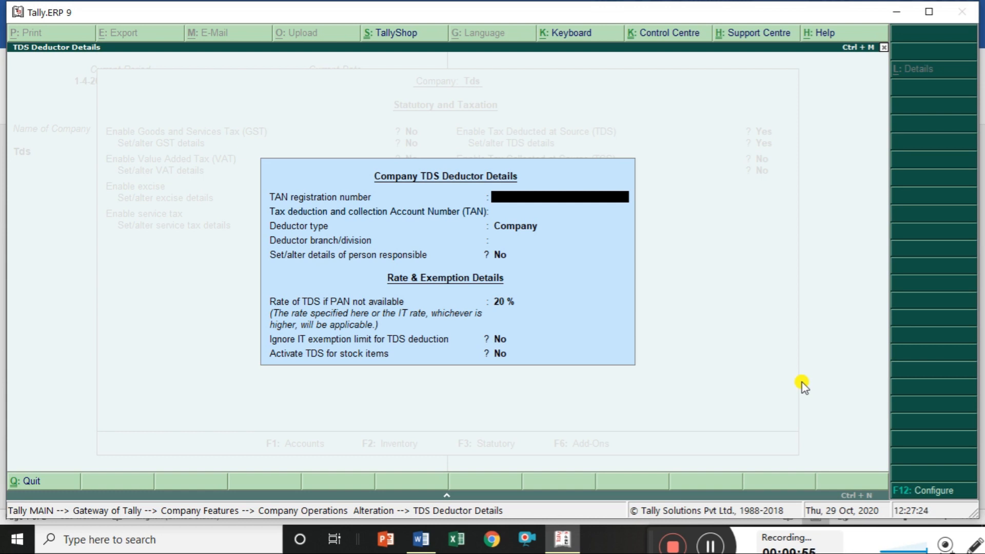
- Complete the company TDS deductor details with deductor type Company, leaving the TAN fields blank and the rate and exemption settings at their defaults
key(Return)
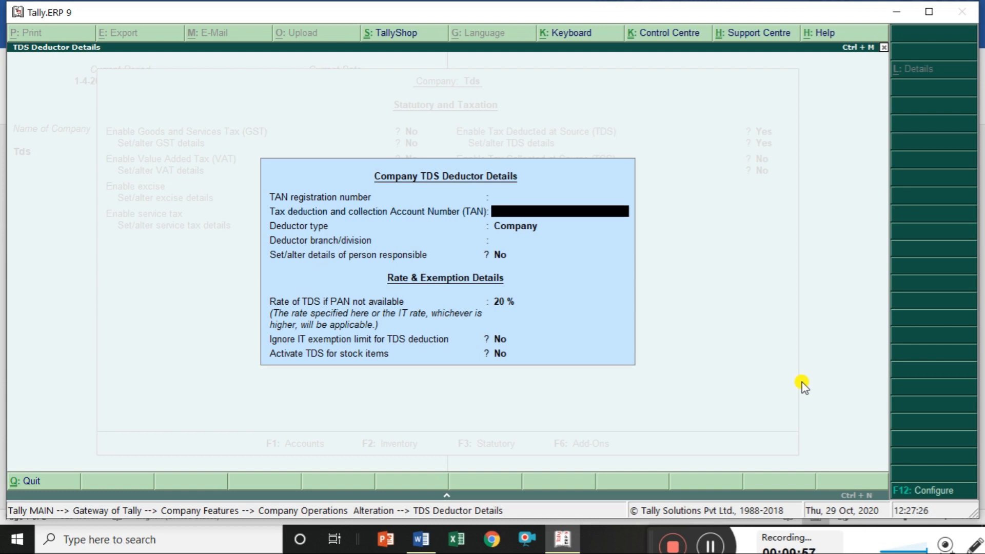
key(Return)
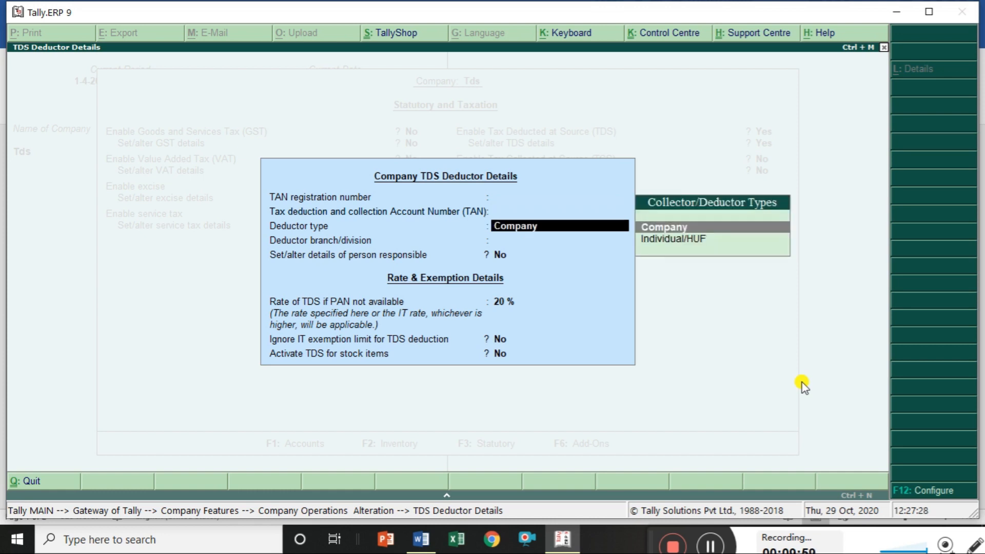
key(Down)
key(Up)
key(Return)
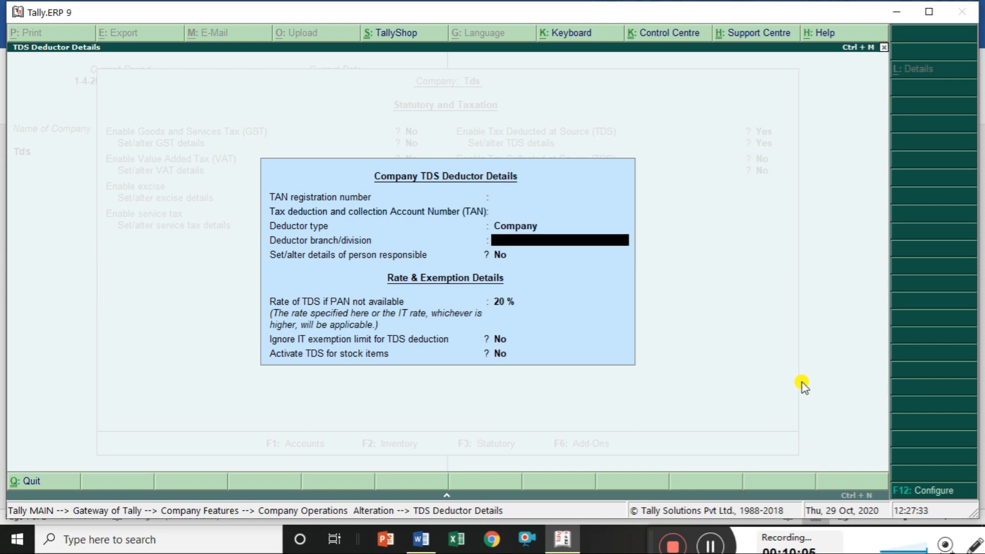
key(Return)
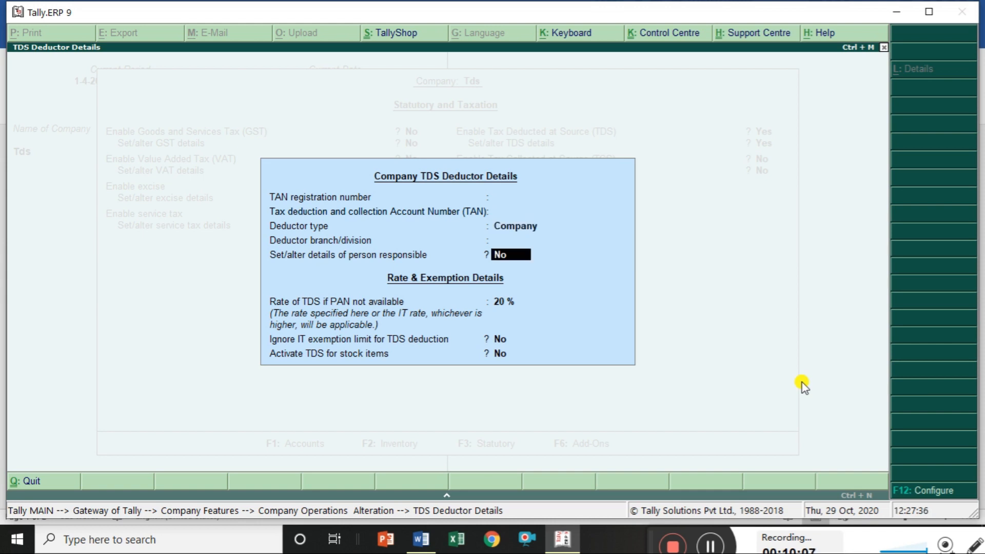
key(Return)
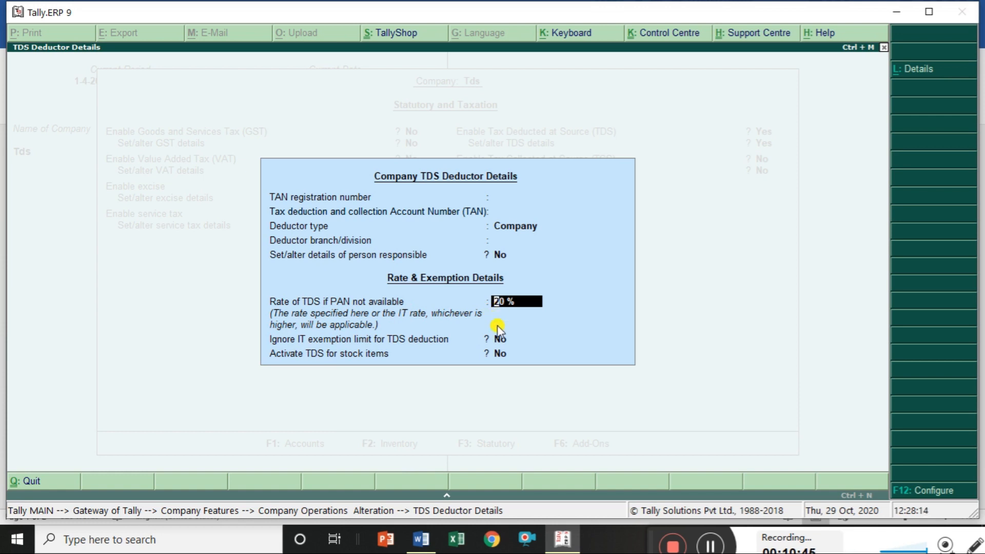
key(Return)
key(Return)
key(Return)
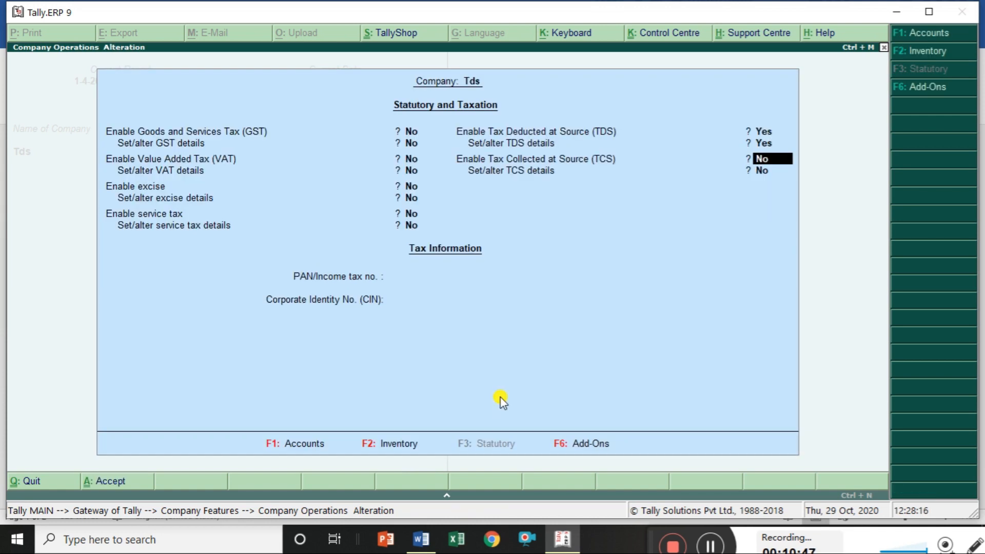
- Save the statutory and taxation settings with TCS, PAN and CIN left unchanged, and return to the Gateway of Tally
key(Return)
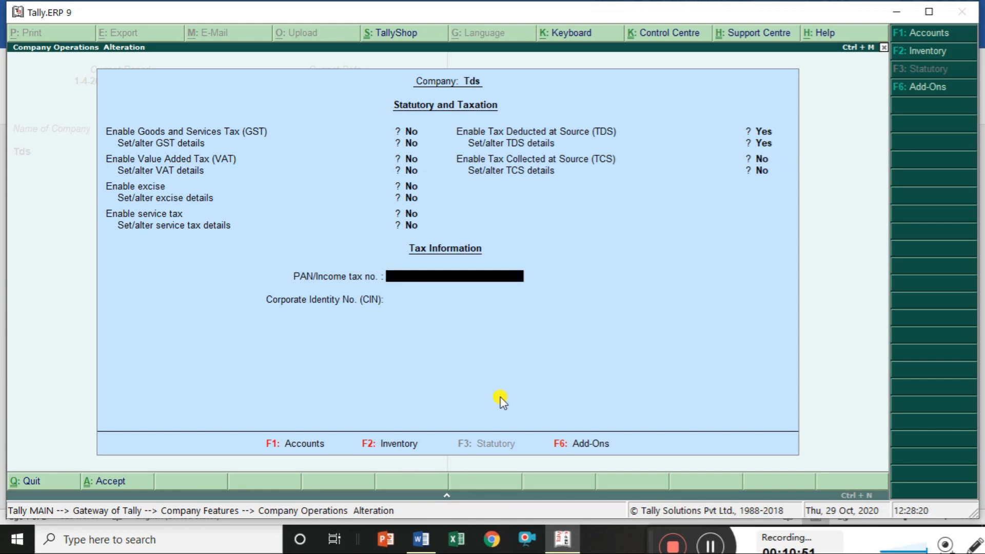
key(Return)
key(Return)
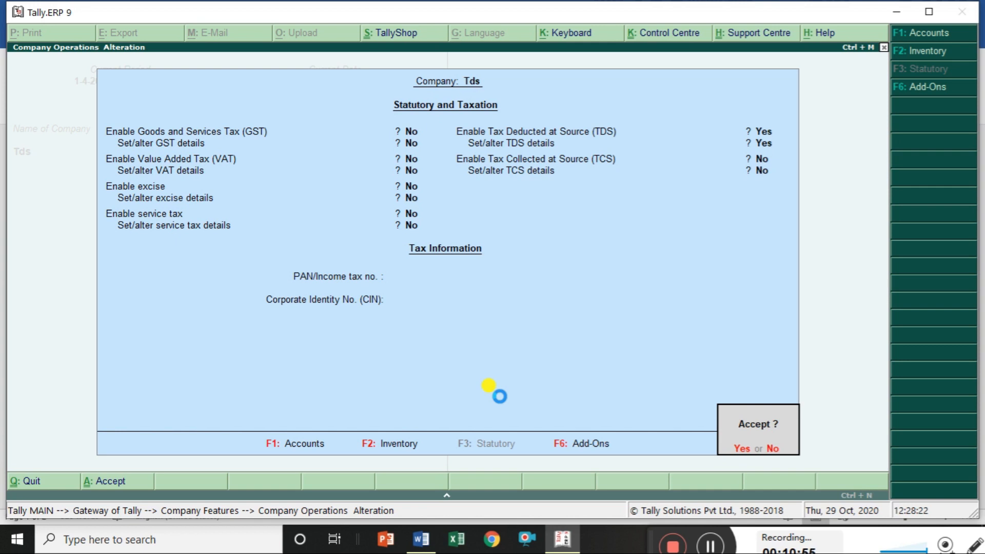
key(Return)
key(Escape)
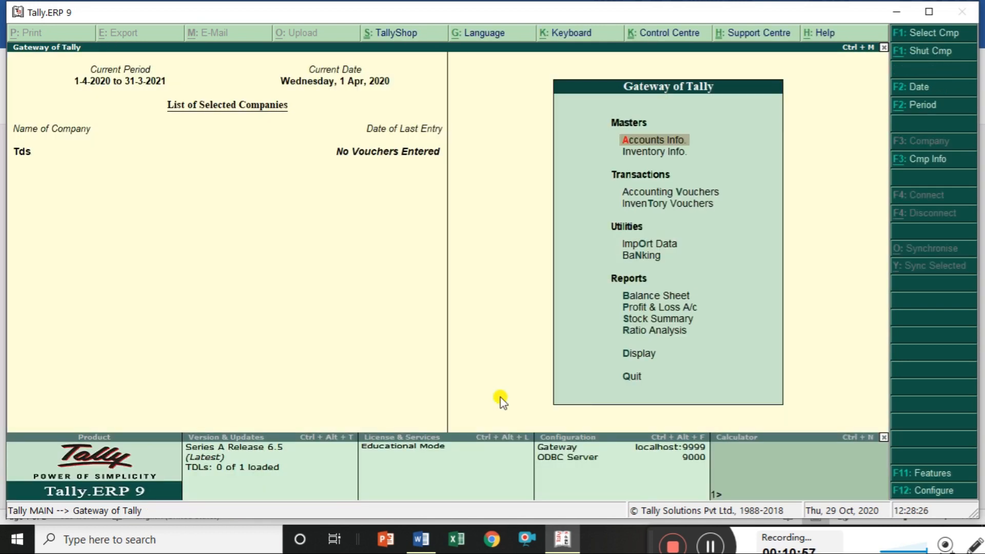
- Start a new TDS nature of payment in the statutory accounts information and name it Rent, as given in the Word document
key(Return)
key(Down)
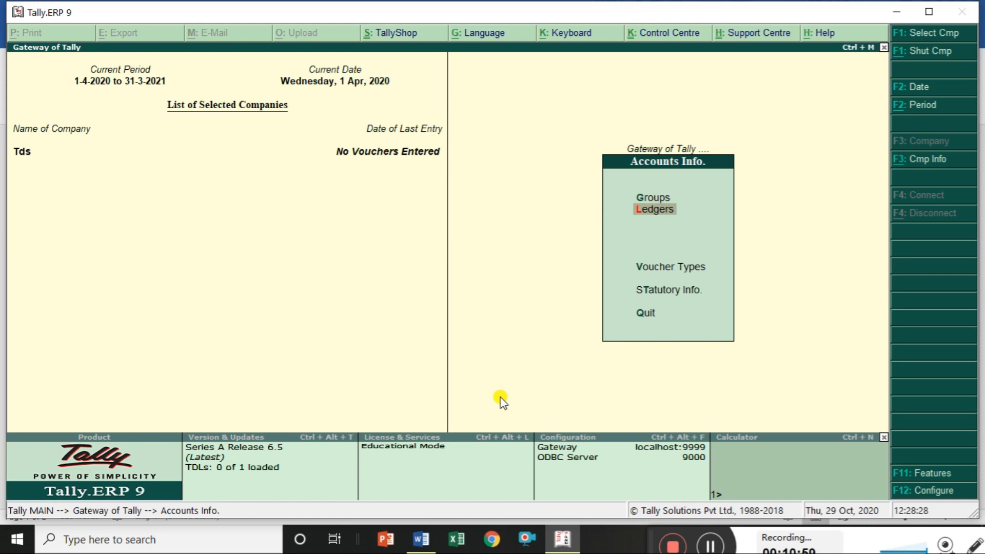
key(Down)
key(Down)
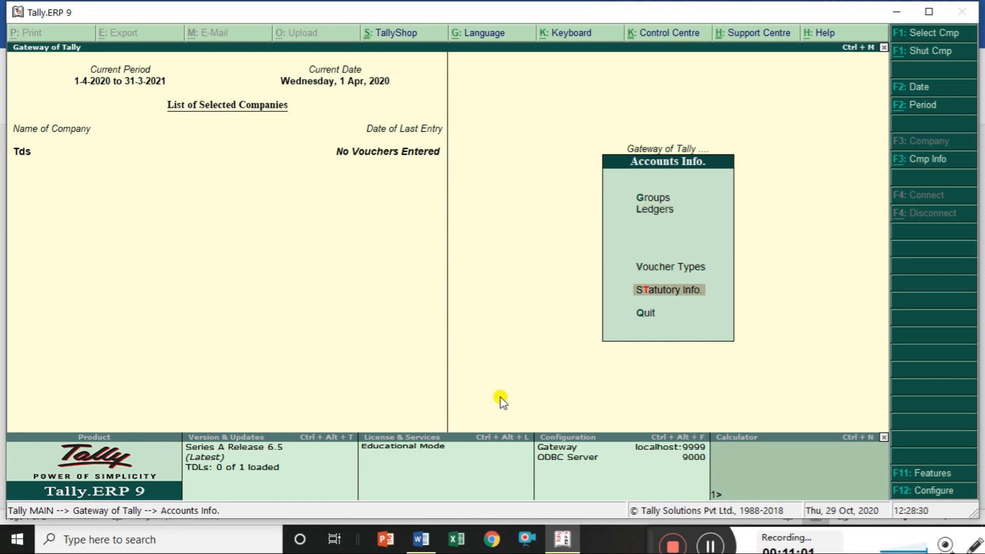
key(Return)
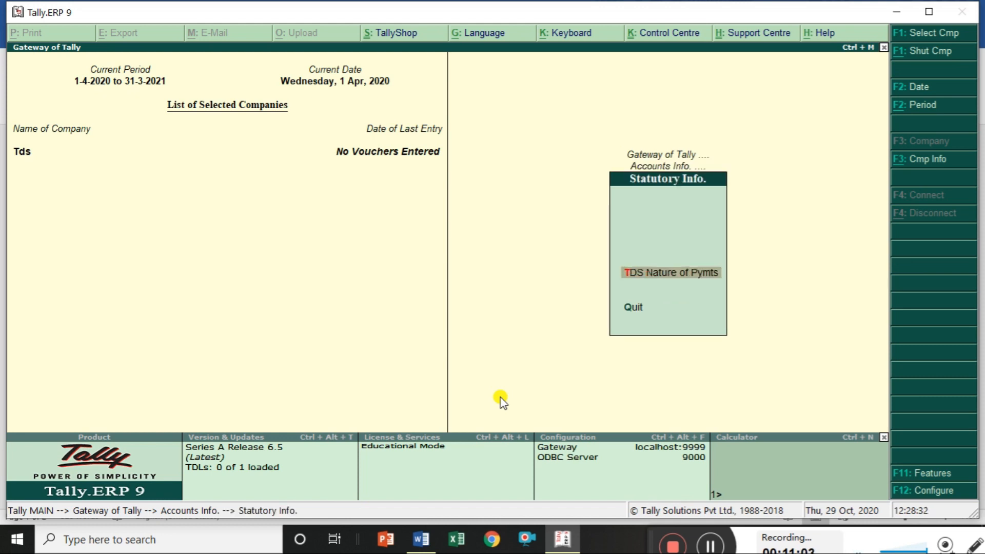
key(Return)
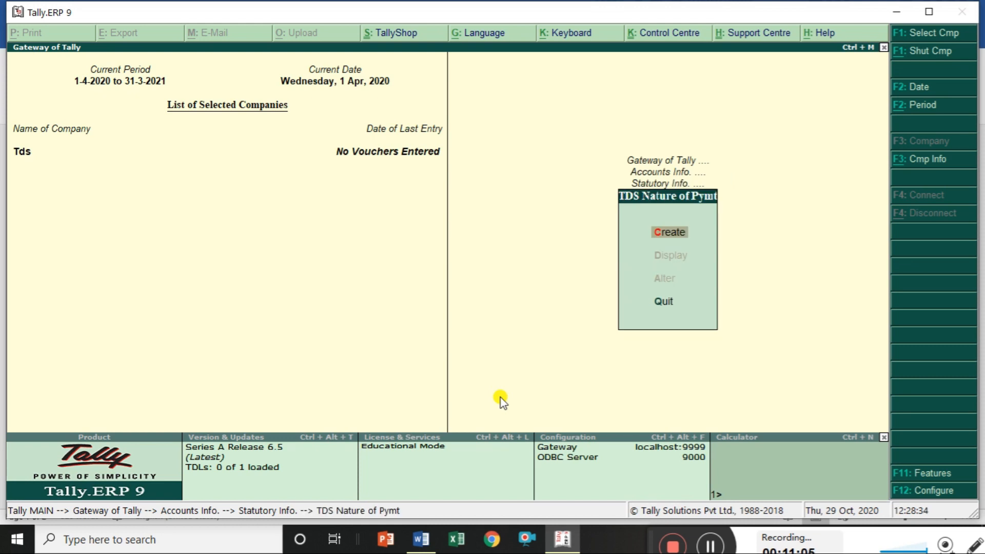
key(Return)
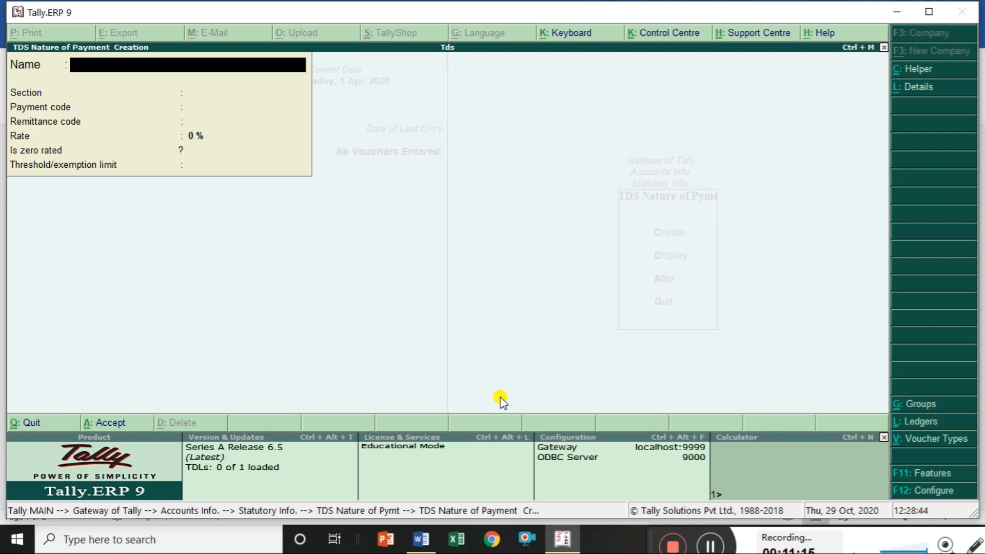
click(419, 541)
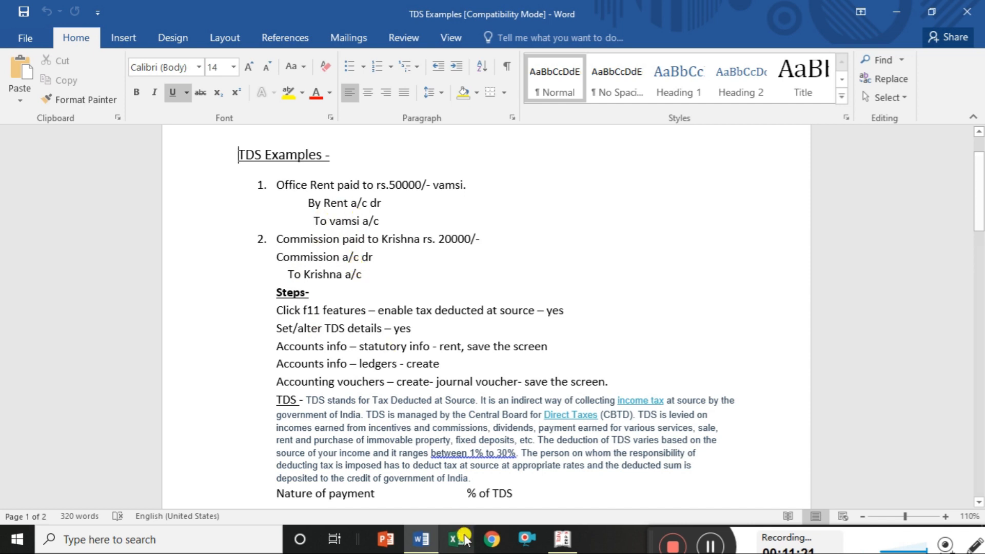
click(561, 540)
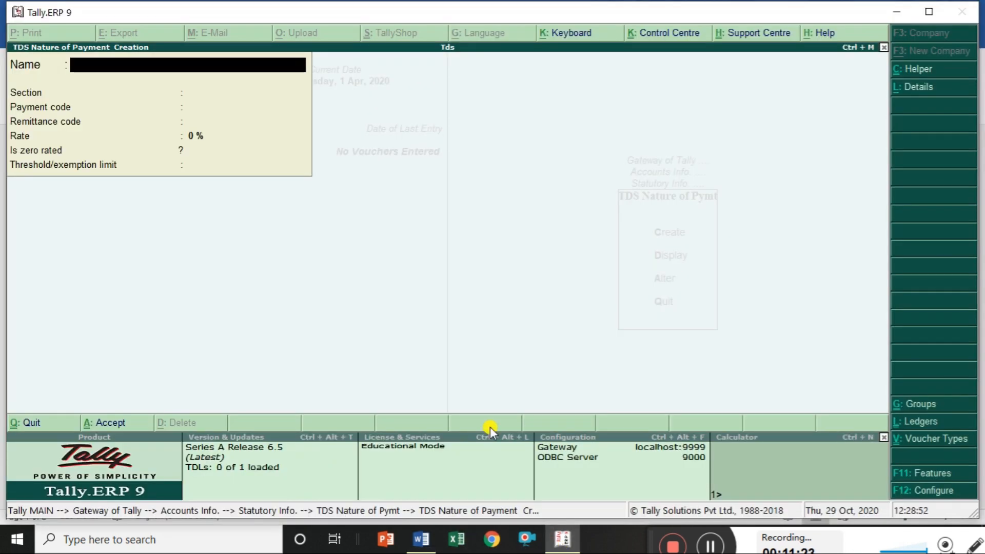
text(Rent)
key(Return)
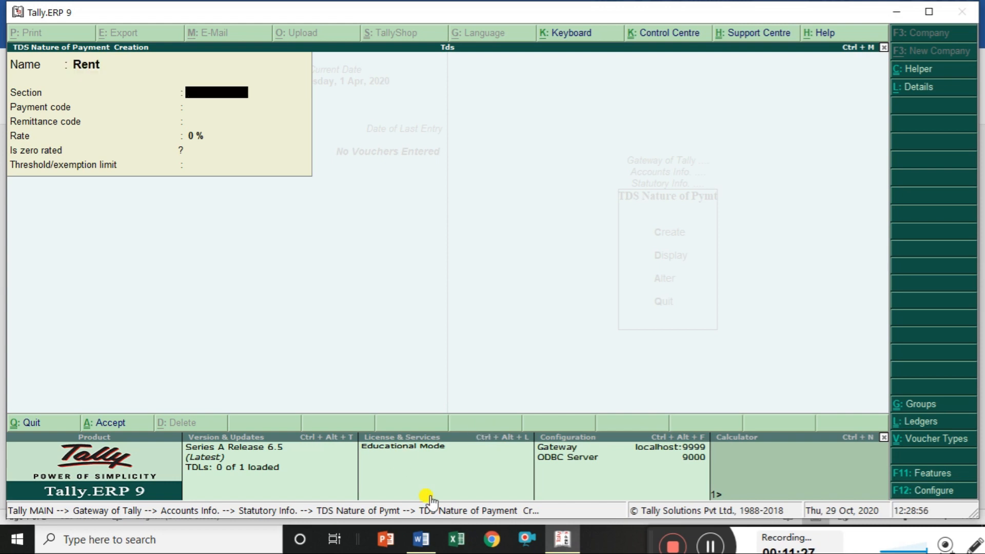
- Look up the rent section in the Word rate table and set the payment's section to 194i, leaving the payment and remittance codes blank
click(421, 538)
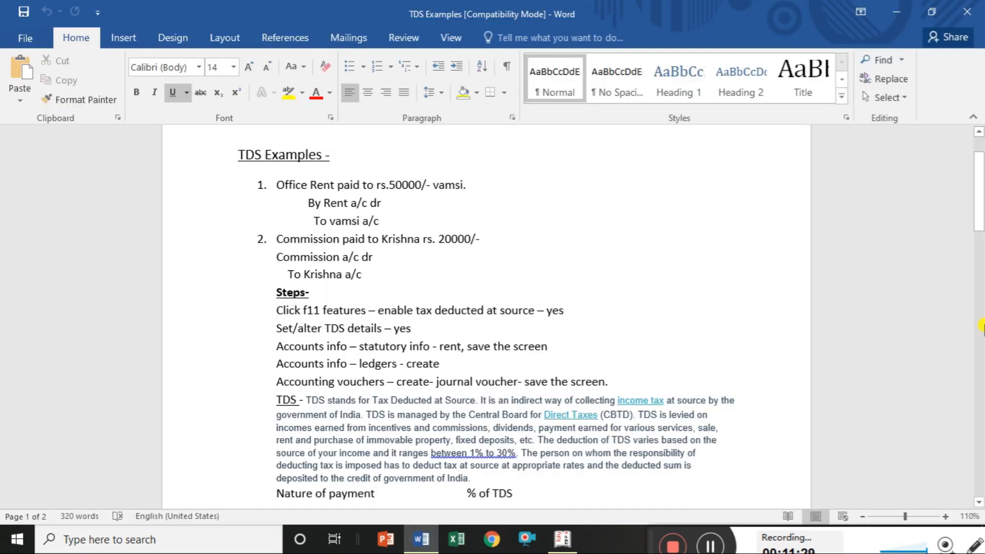
drag(980, 228, 980, 392)
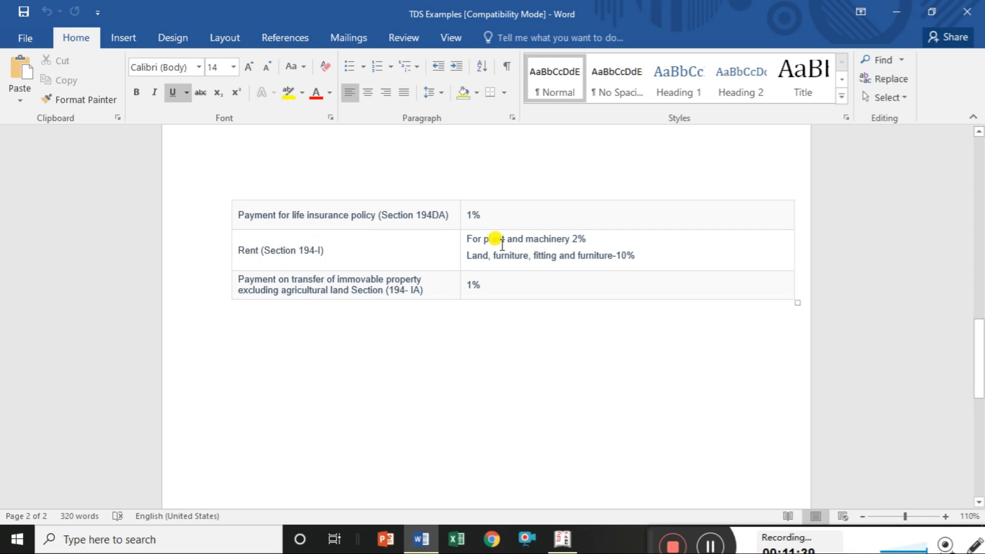
click(562, 538)
text(1)
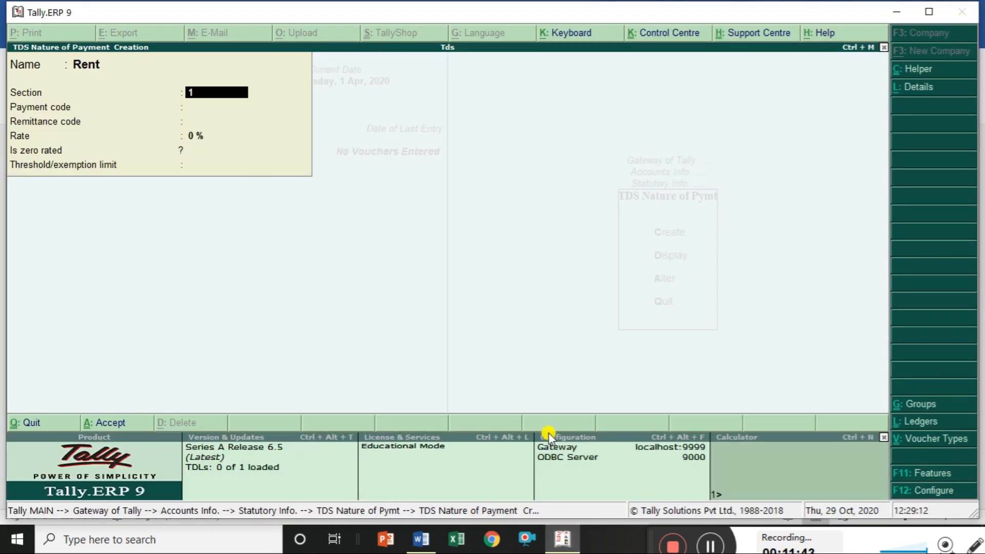
text(94i)
key(Return)
key(Return)
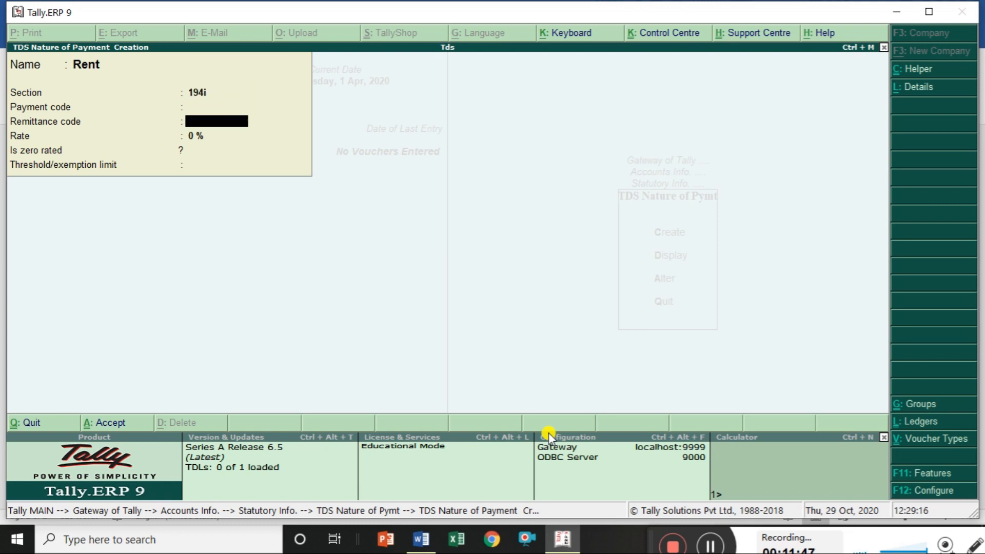
key(Return)
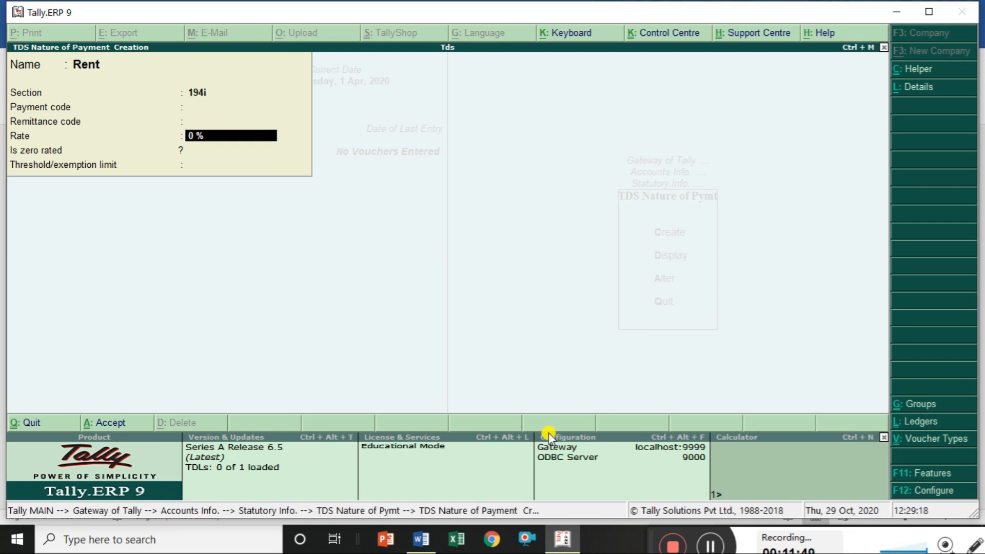
- Set the Rent nature of payment's rate to 10%, leave the threshold limit blank and save it
text(10)
key(Return)
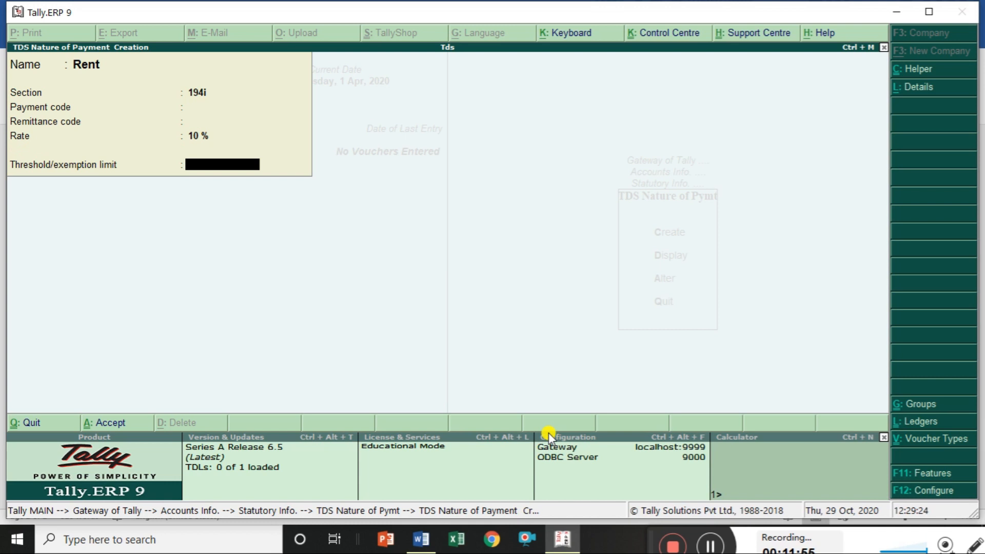
key(Return)
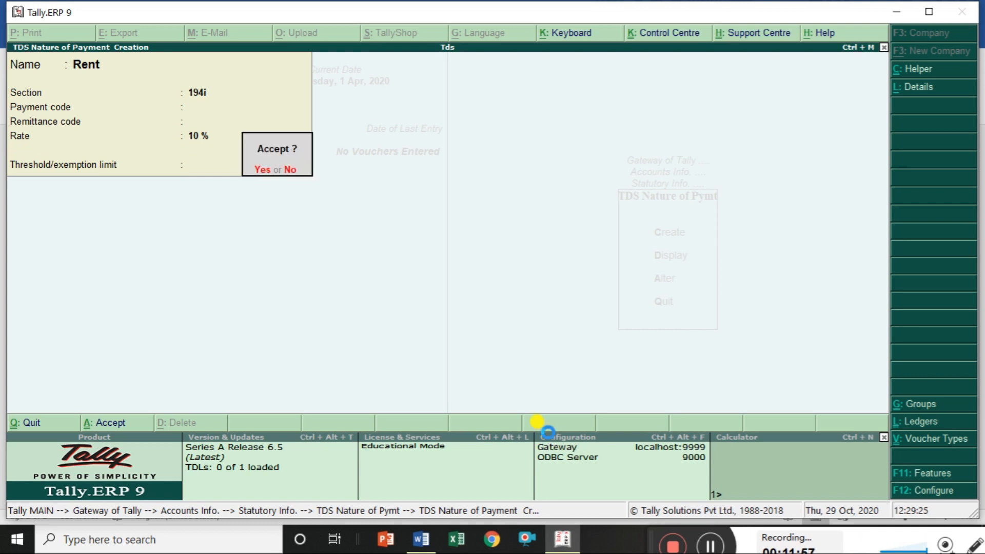
key(Return)
- Name a new TDS nature of payment Commission and find the insurance commission entry in the Word rate table
text(Commission)
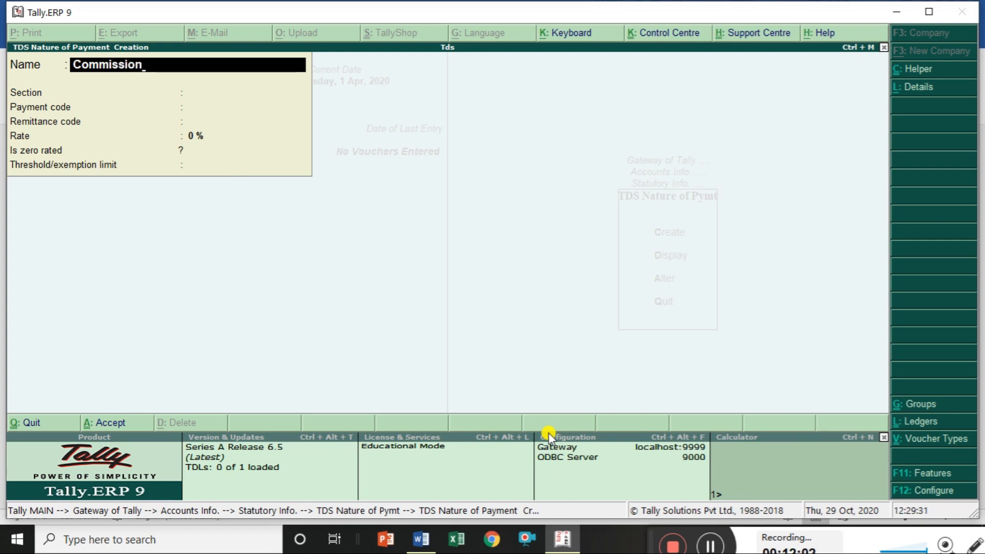
key(Return)
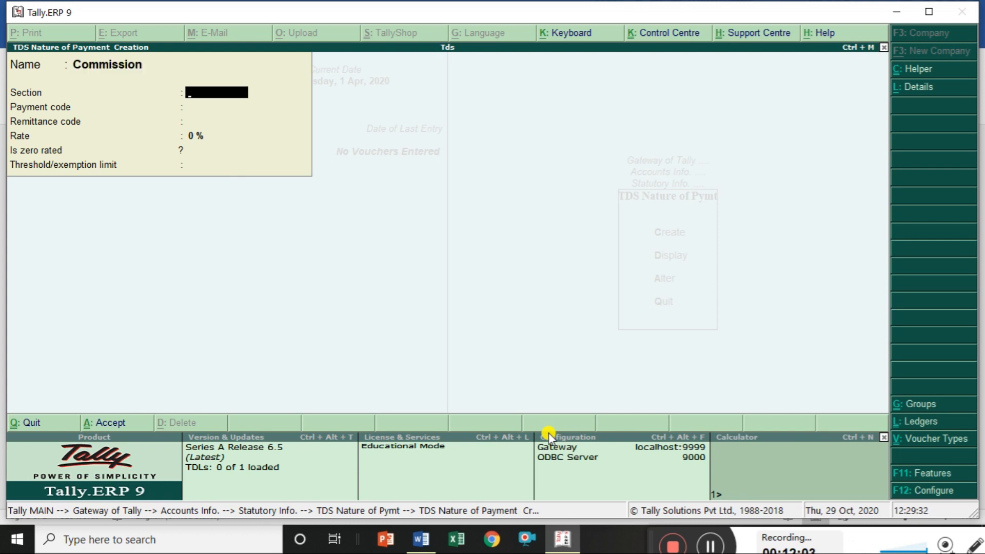
key(alt+Tab)
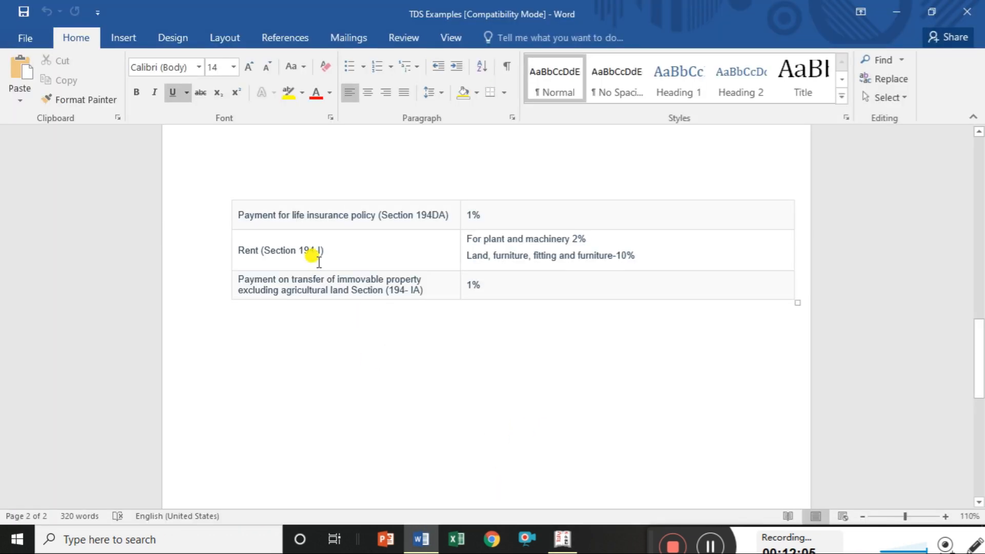
click(978, 133)
click(978, 134)
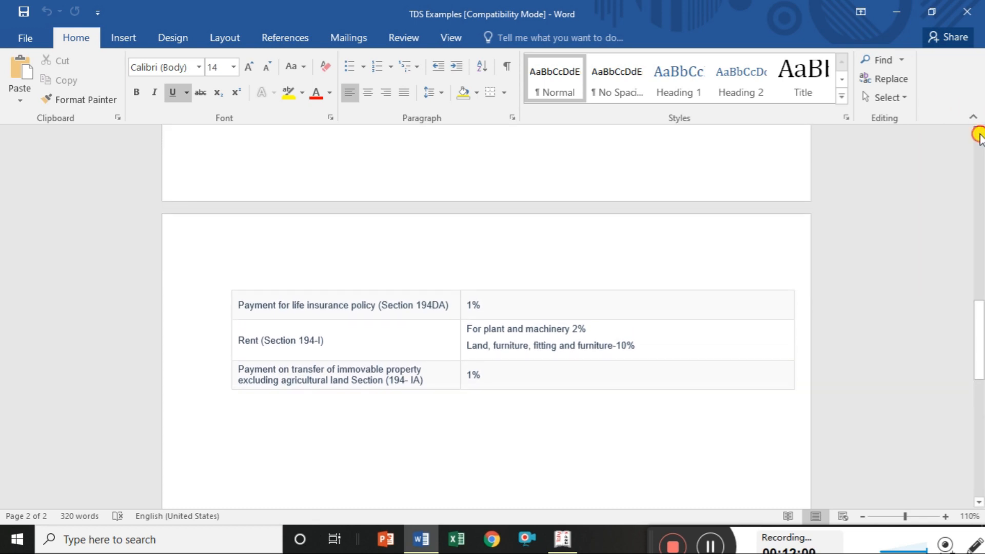
key(Up)
key(Up)
key(Up)
key(Up)
key(Up)
key(Up)
key(Up)
key(Up)
key(Up)
key(Up)
key(Up)
key(Up)
key(Up)
key(Up)
key(Up)
key(Up)
key(Up)
key(Up)
key(Up)
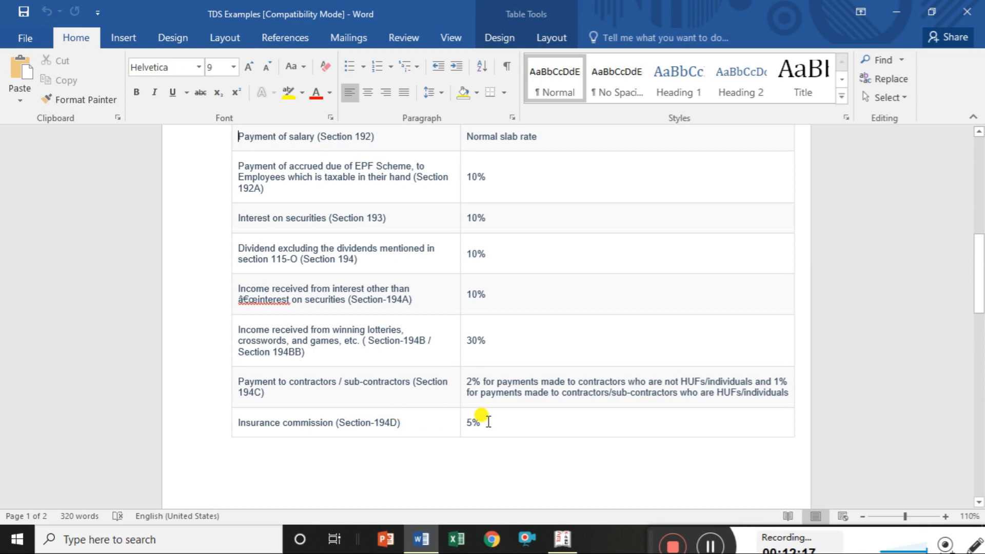
- Back in Tally, set Commission to section 194 - D at 5%, leaving the codes and threshold blank, and save it before leaving creation
click(562, 540)
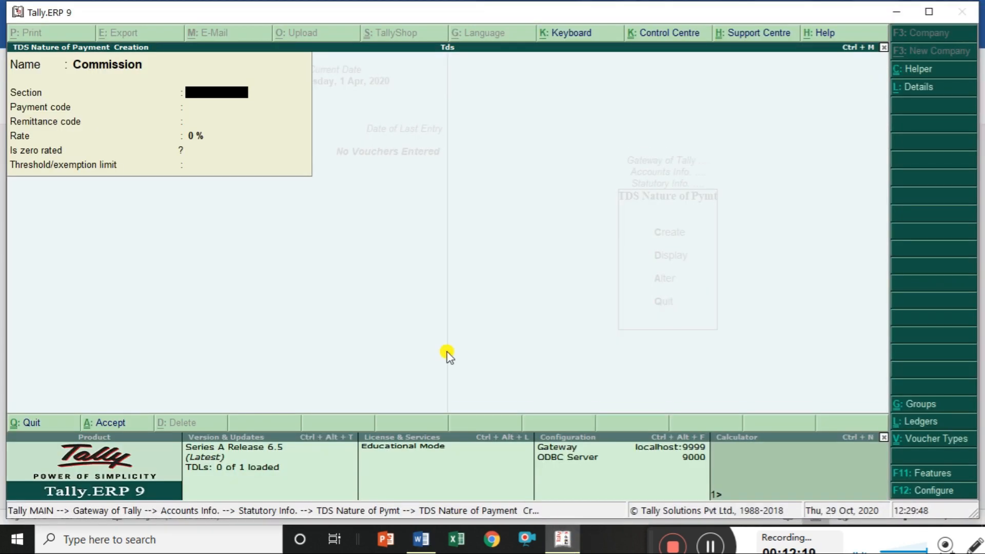
text(194 - d)
key(Return)
key(Return)
key(Return)
text(5)
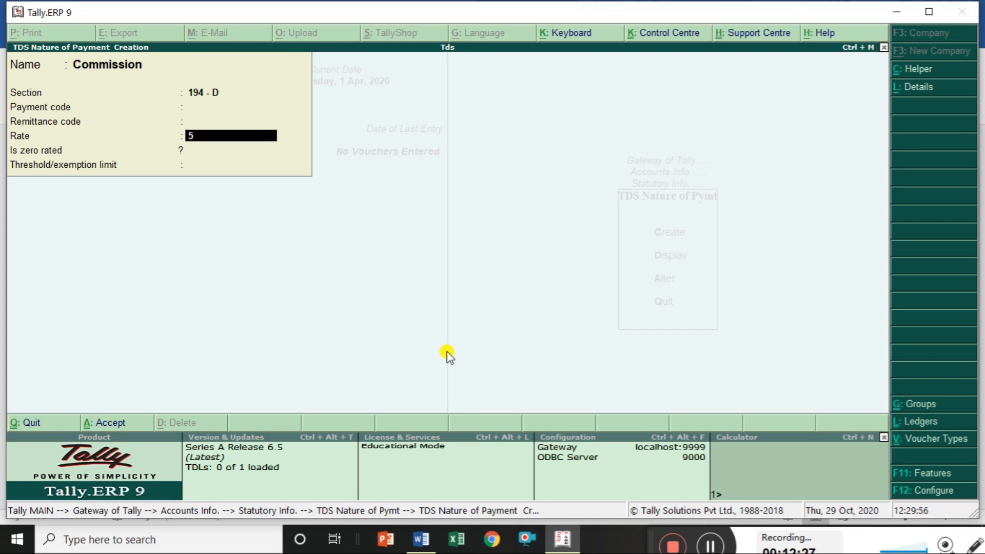
key(Return)
key(Return)
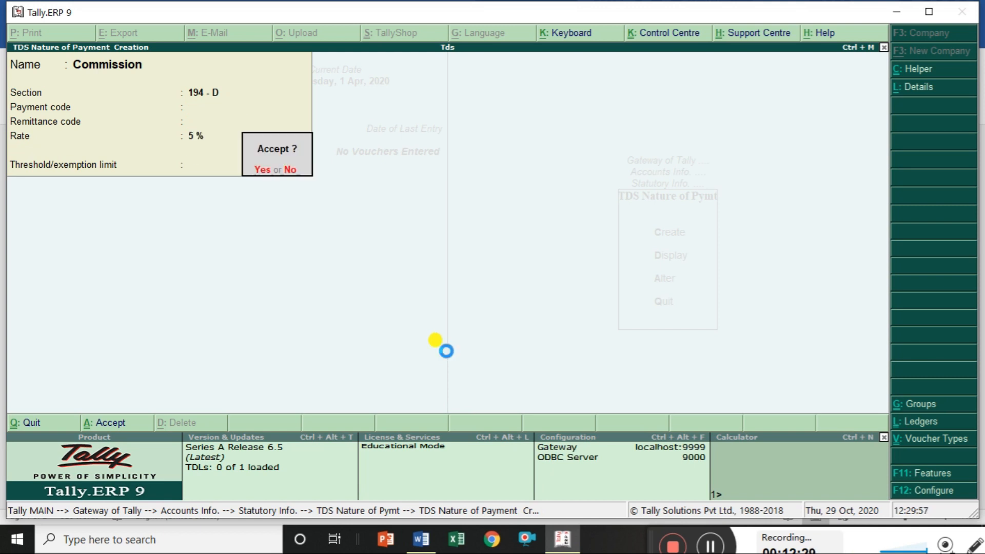
key(Return)
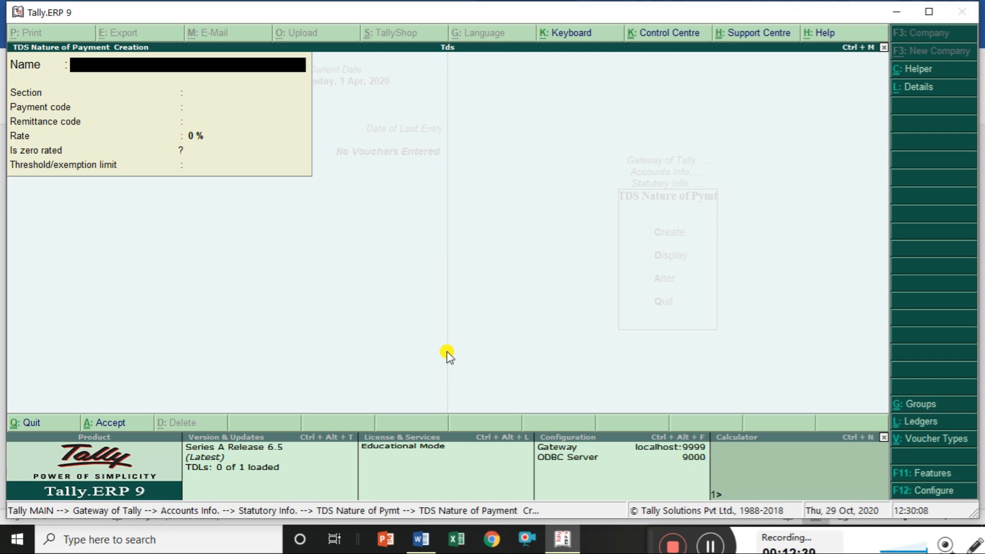
key(Escape)
key(y)
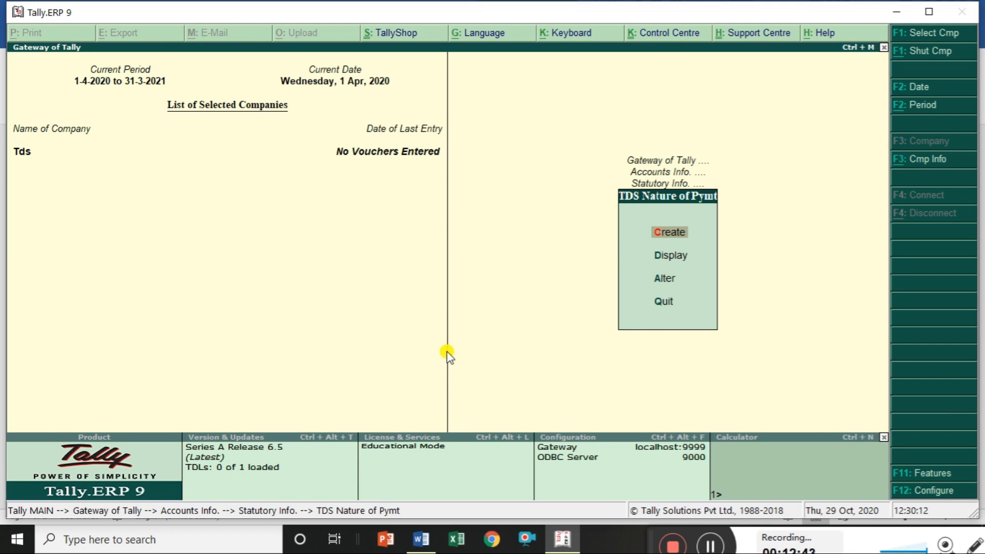
- Review the saved Commission nature of payment in alteration mode without editing it, and return to the accounts information
key(Down)
key(Down)
key(Return)
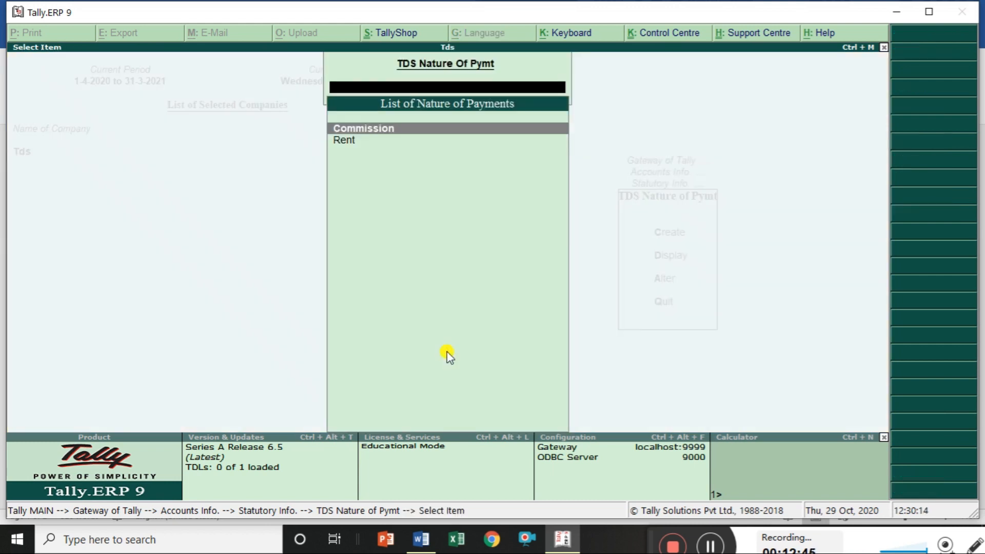
key(Return)
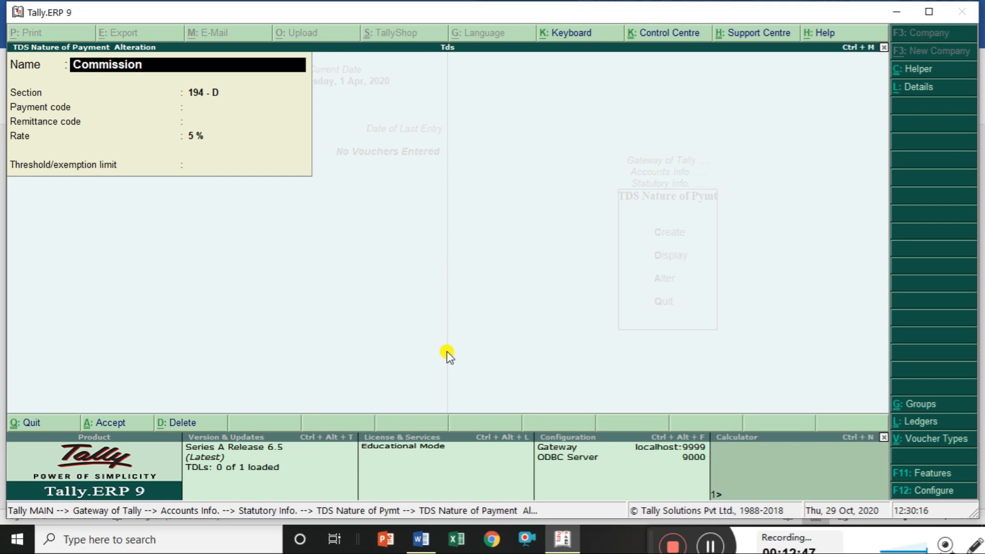
key(Return)
key(Return)
key(Return)
key(Return)
key(Return)
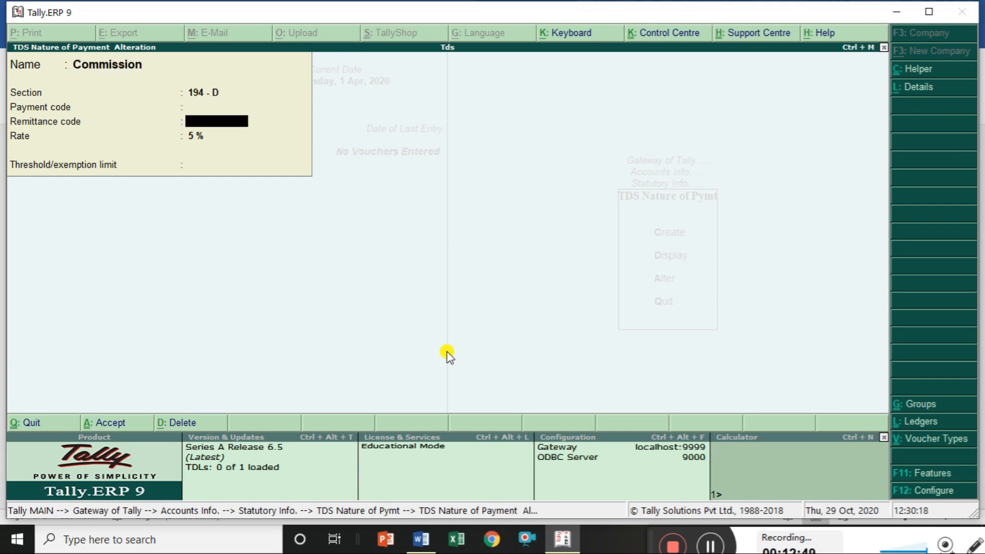
key(Return)
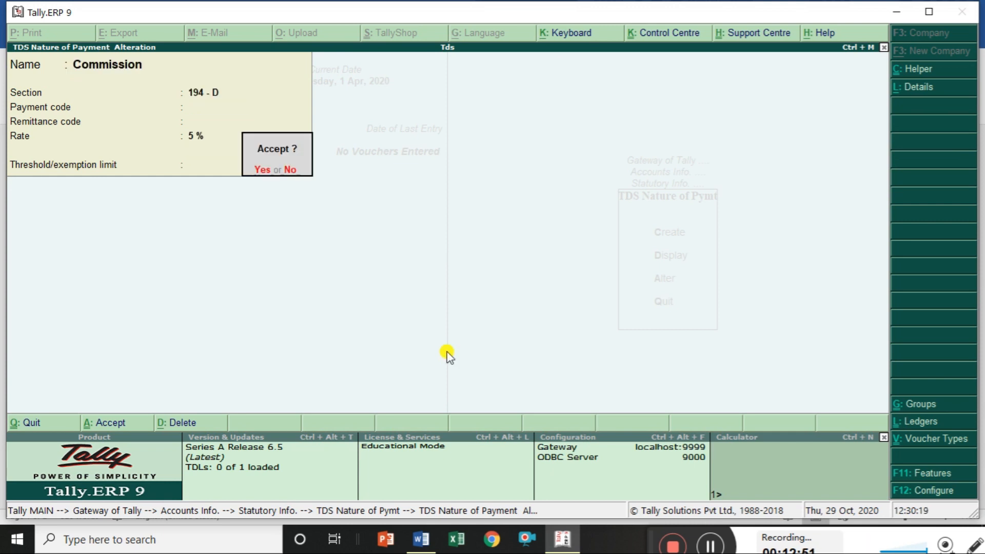
key(Return)
key(Escape)
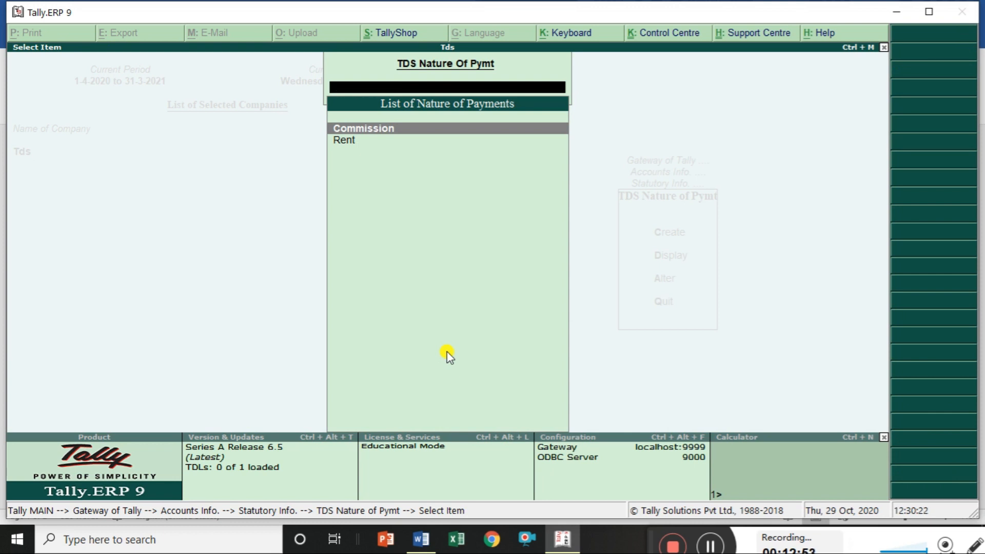
key(Escape)
key(Escape)
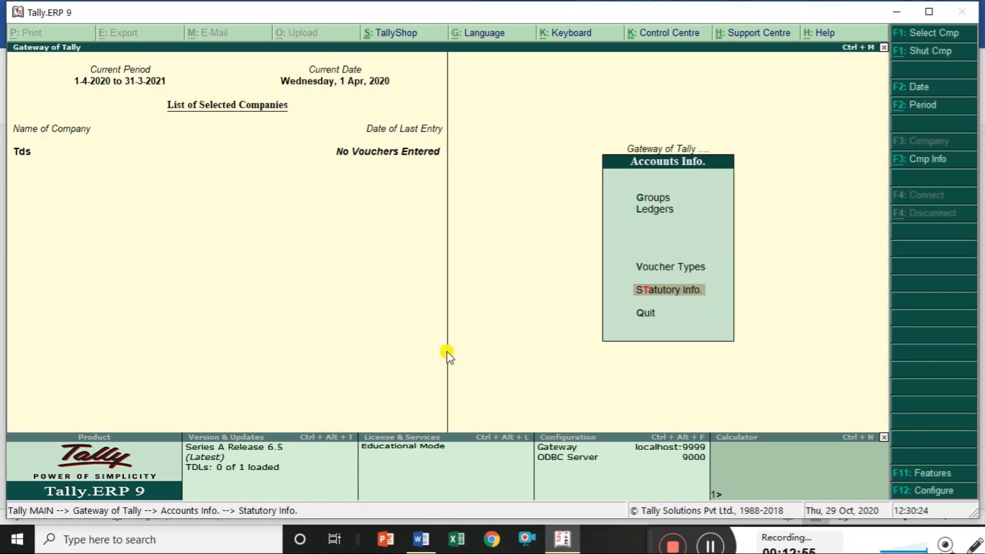
- Start a new ledger named Rent on Tds and place it under Indirect Expenses
key(Up)
key(Up)
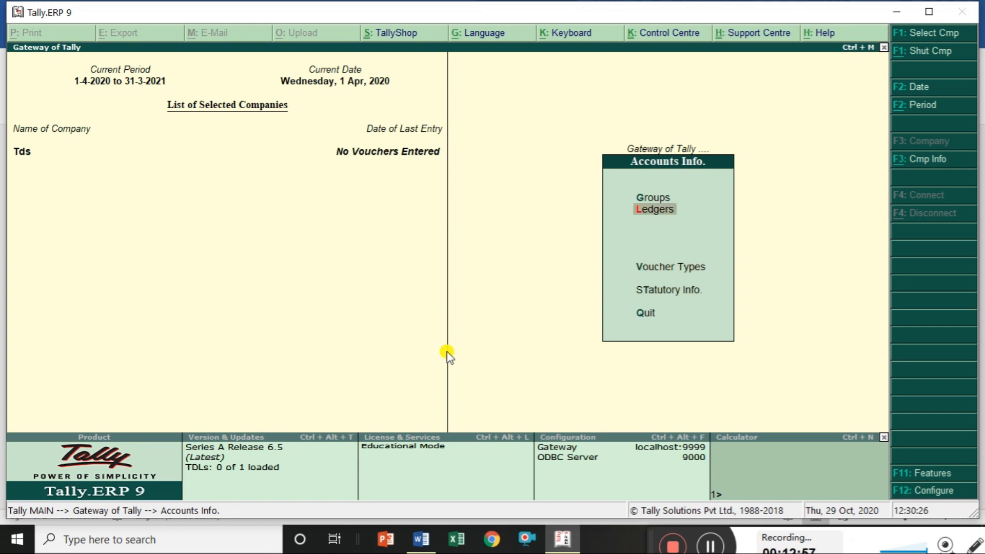
key(Return)
key(Return)
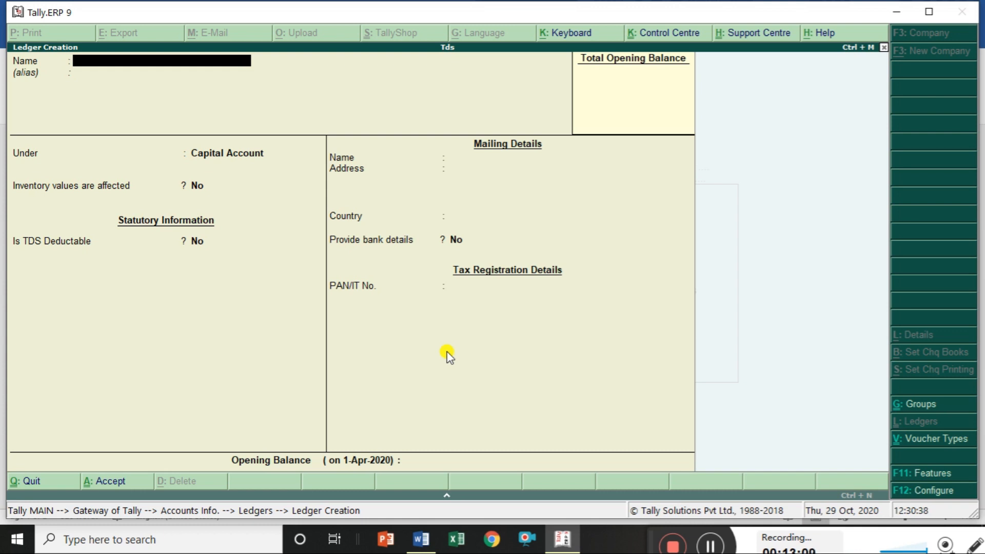
text(Rent on Tds)
key(Return)
text(i)
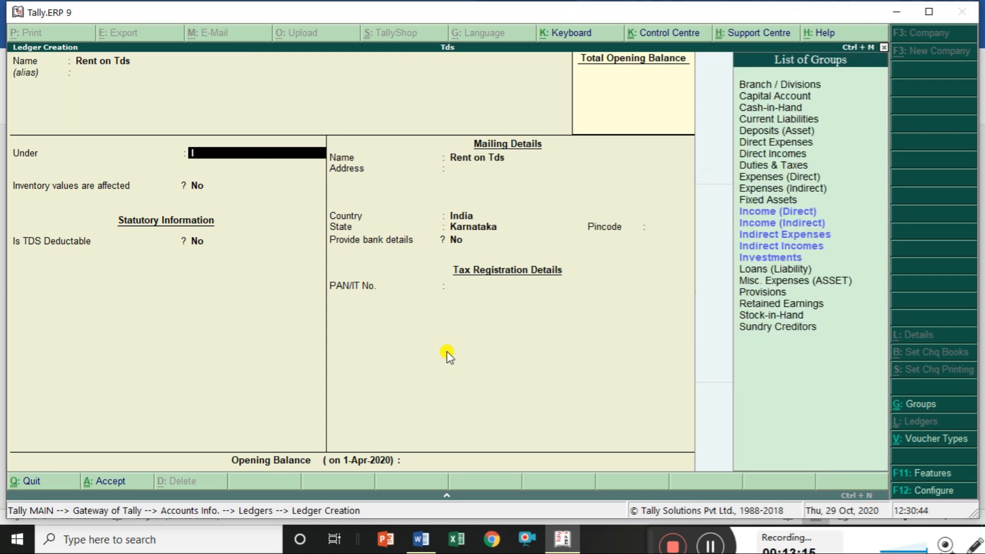
key(Down)
key(Down)
key(Down)
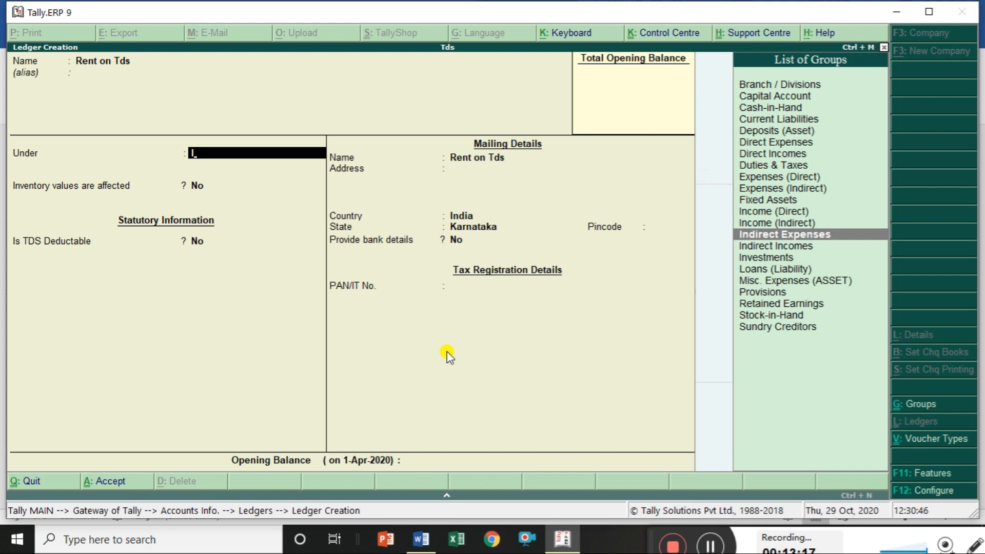
key(Return)
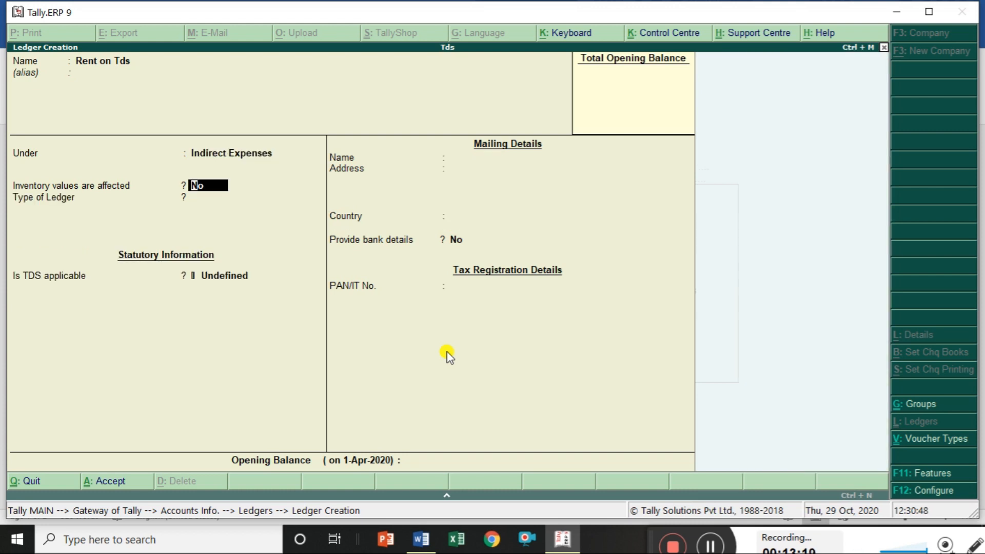
- Make TDS applicable to the rent ledger with nature of payment Rent, keep ledger type Not Applicable and no bank details, and save it
key(Return)
key(Return)
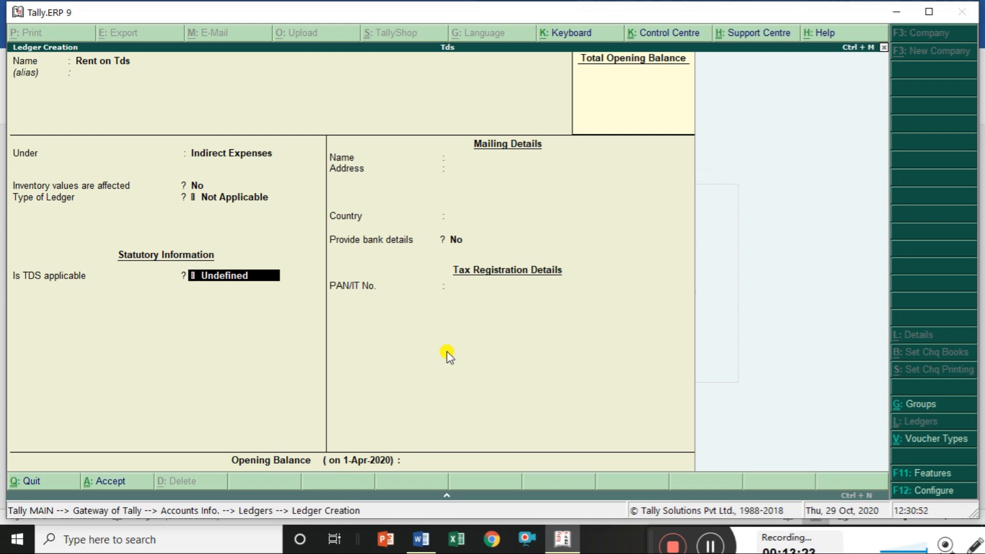
text(A)
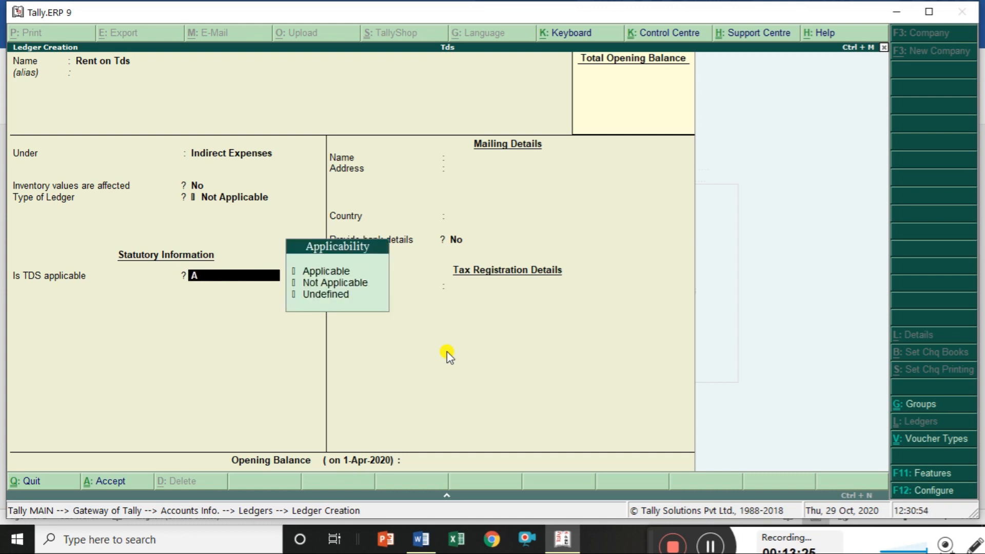
key(Return)
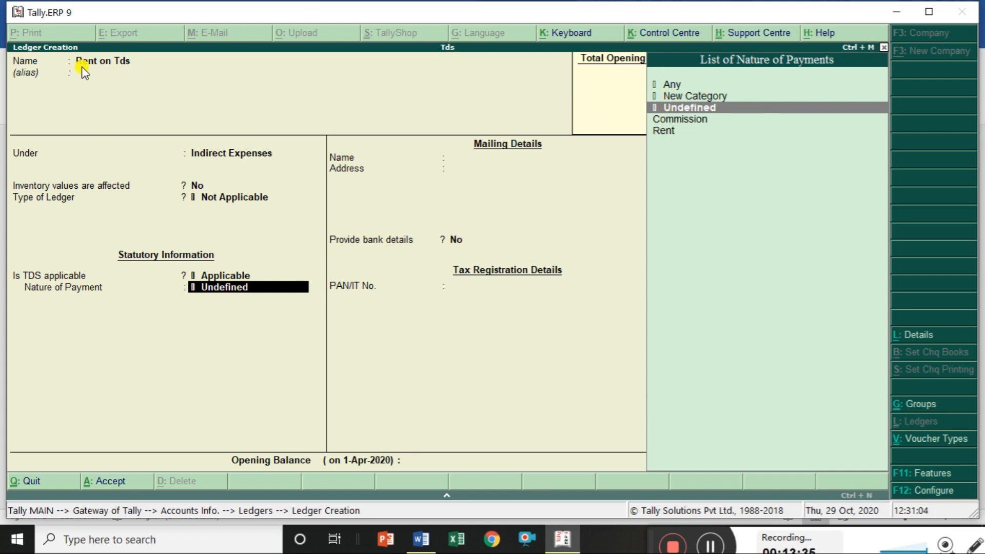
key(Down)
key(Down)
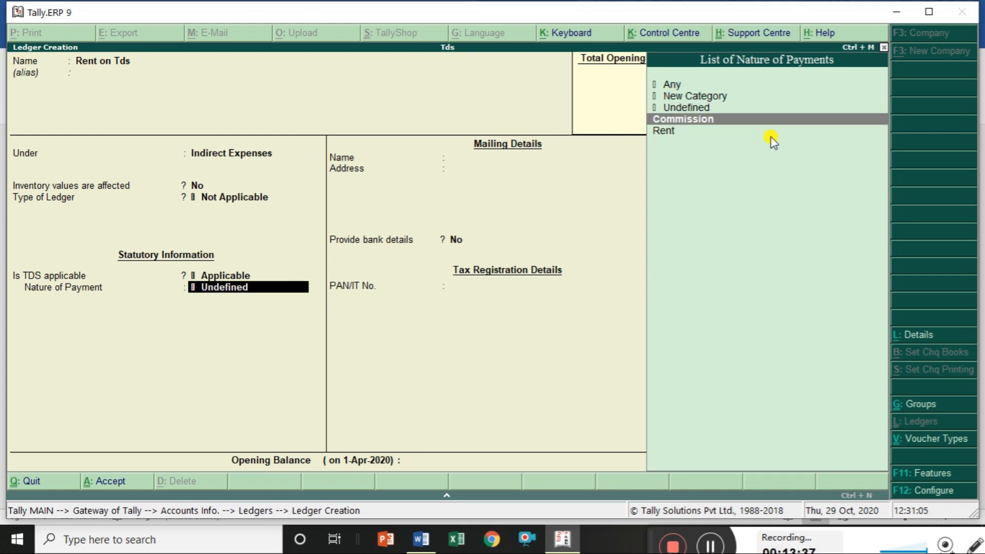
key(Return)
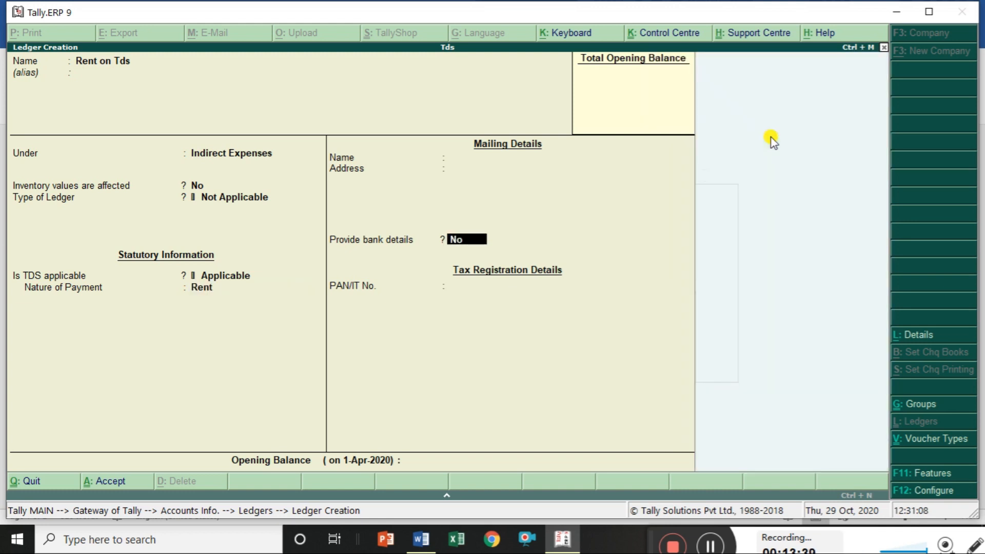
key(Return)
key(Return)
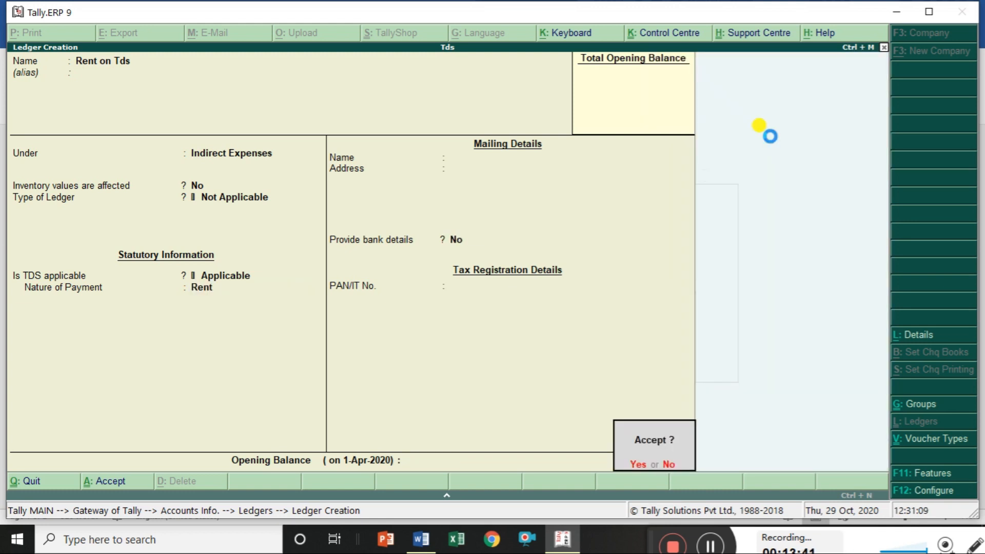
key(Return)
- Start another ledger named Commission on Tds under Indirect Expenses with inventory values not affected
text(Tds)
key(BackSpace)
key(BackSpace)
key(BackSpace)
text(Commissi)
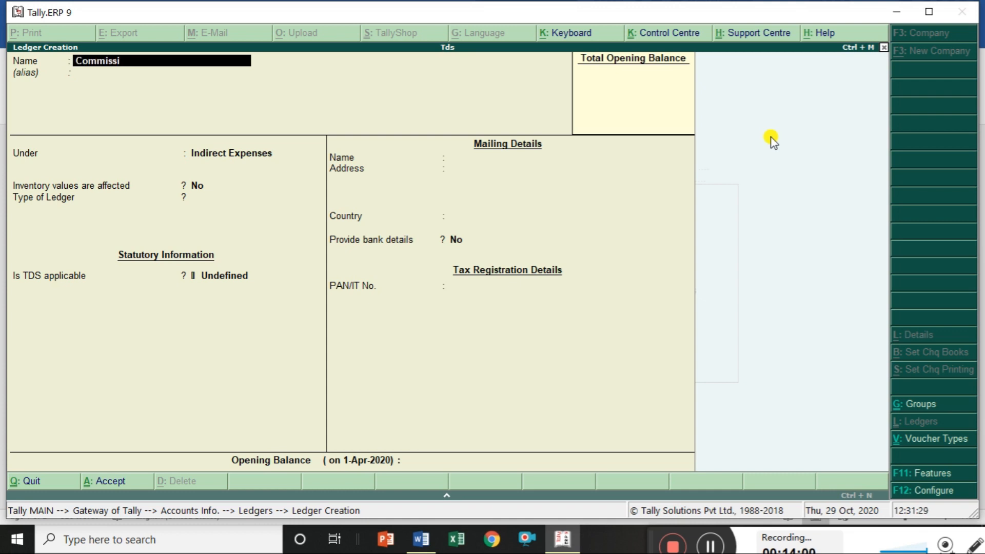
text(on on Tds)
key(Return)
key(Return)
key(Return)
key(Return)
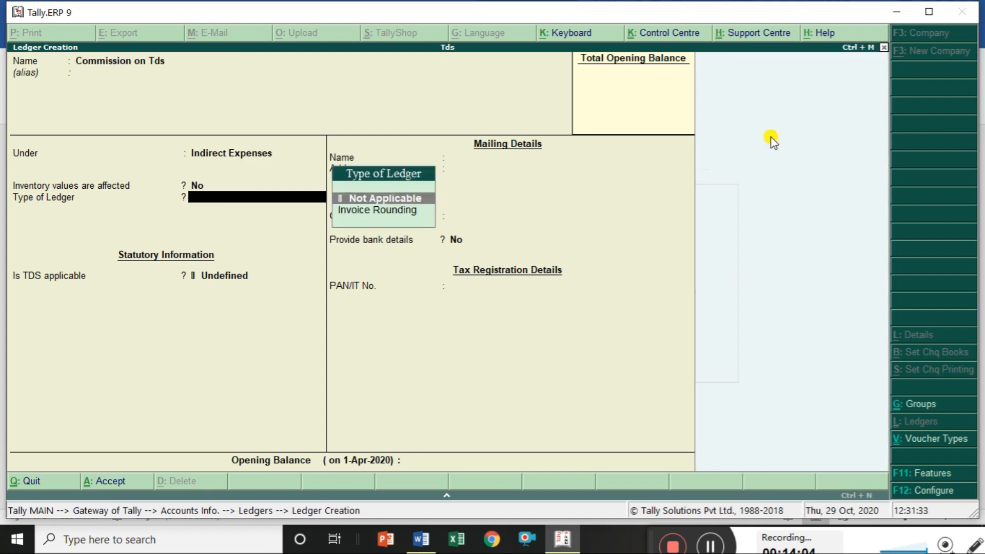
- Keep the commission ledger's type Not Applicable, make TDS applicable with nature of payment Commission, and save it
key(Return)
key(Return)
text(A)
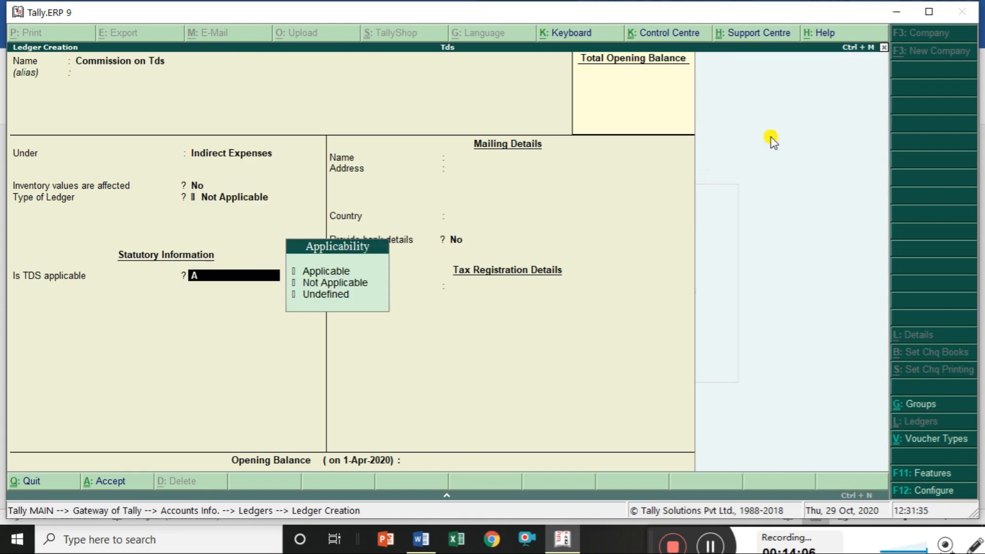
key(Return)
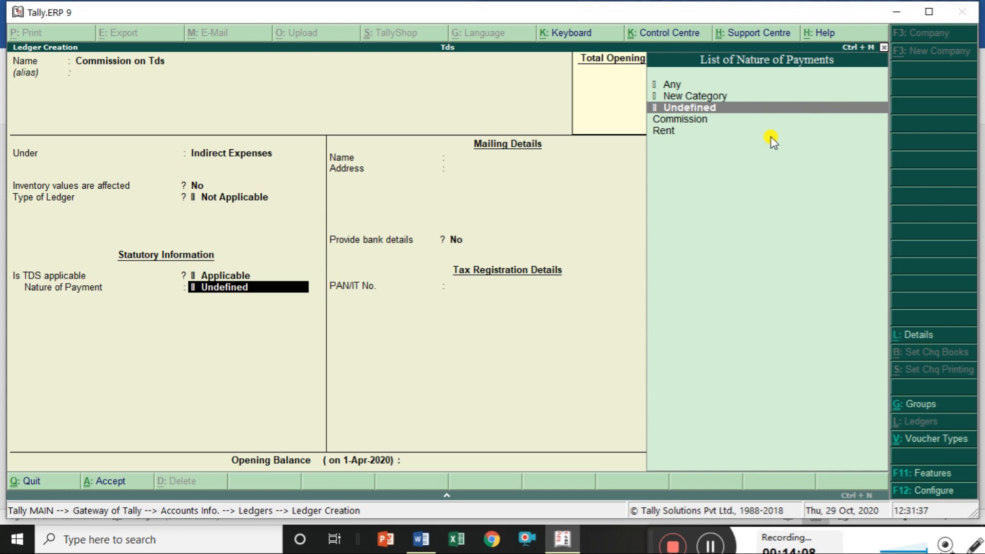
key(Down)
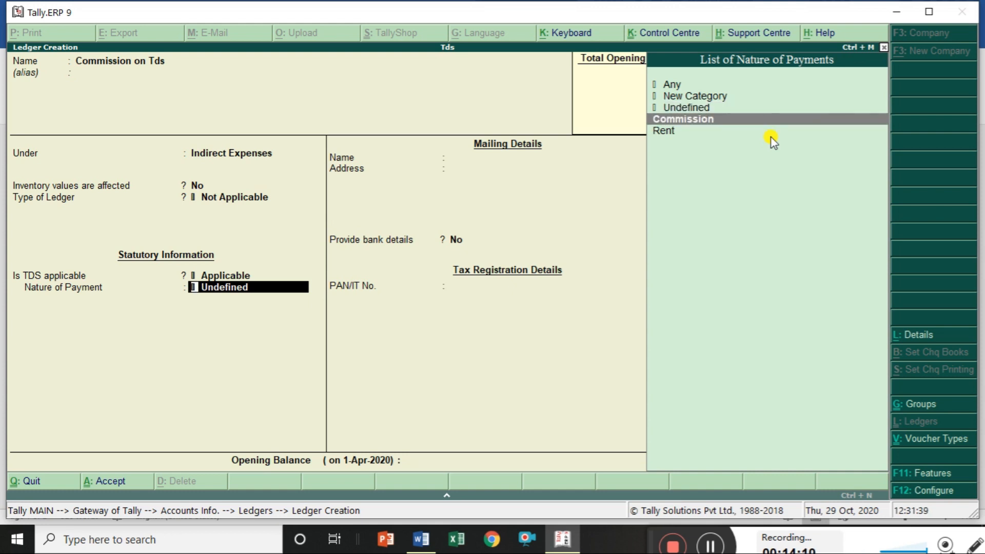
key(Return)
key(Return)
key(Return)
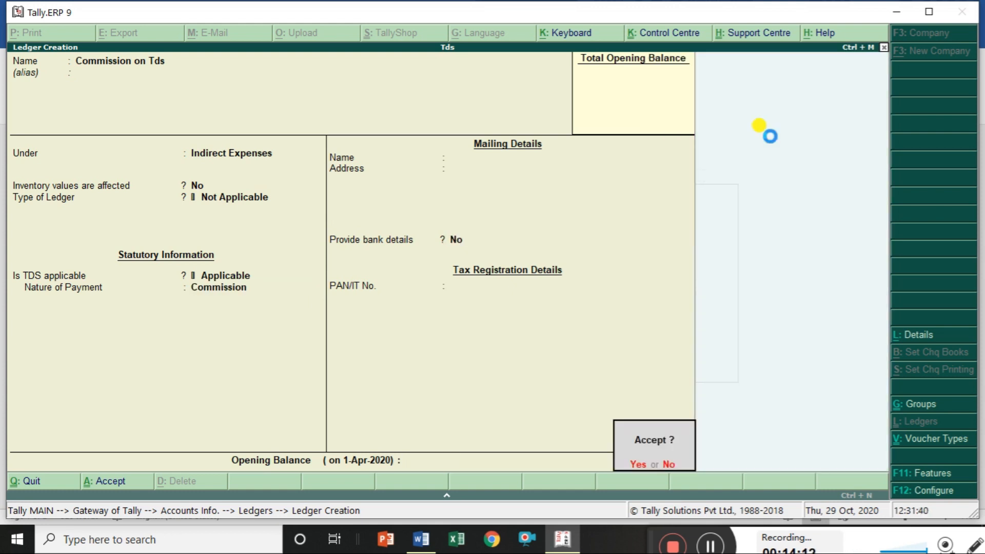
key(Return)
- Start a new ledger named Tds and place it under Duties & Taxes
text(Tds)
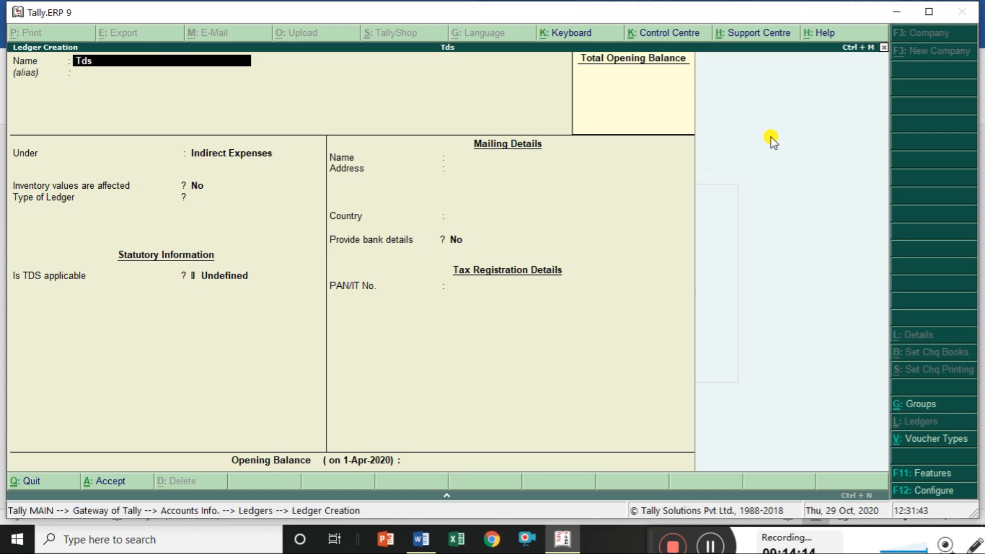
key(Return)
key(Return)
text(Du)
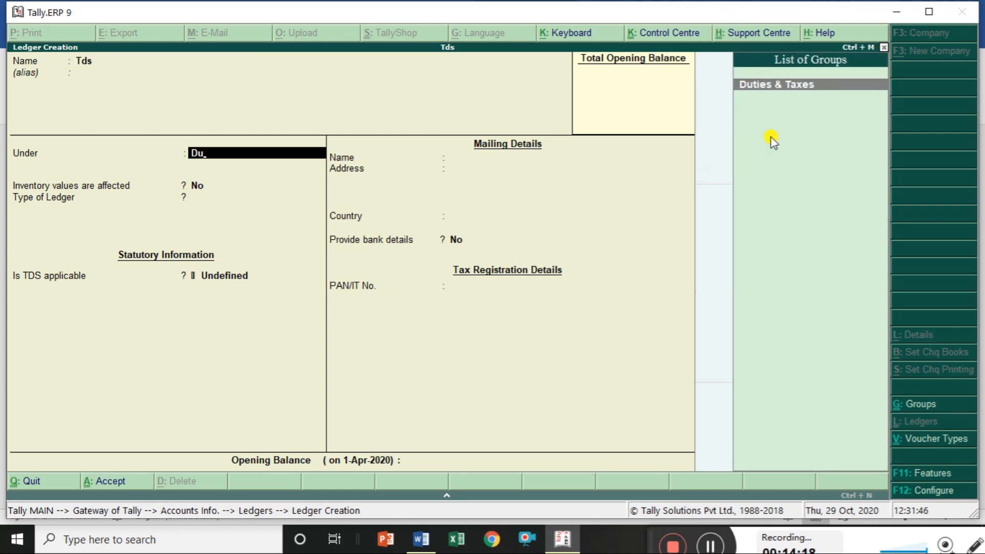
key(Return)
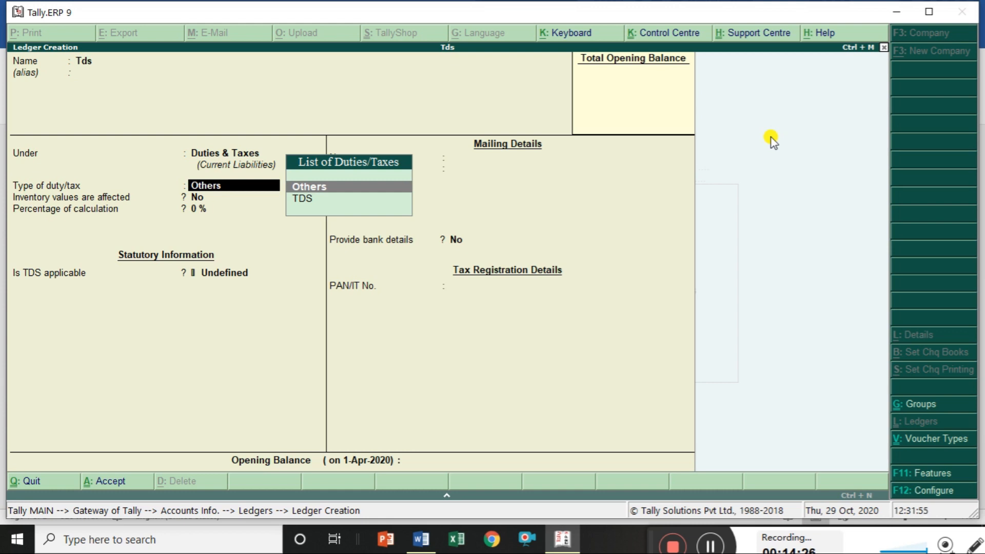
- Set the Tds ledger's duty type to TDS with nature of payment Any, leave inventory values unaffected, and save it
key(Down)
key(Return)
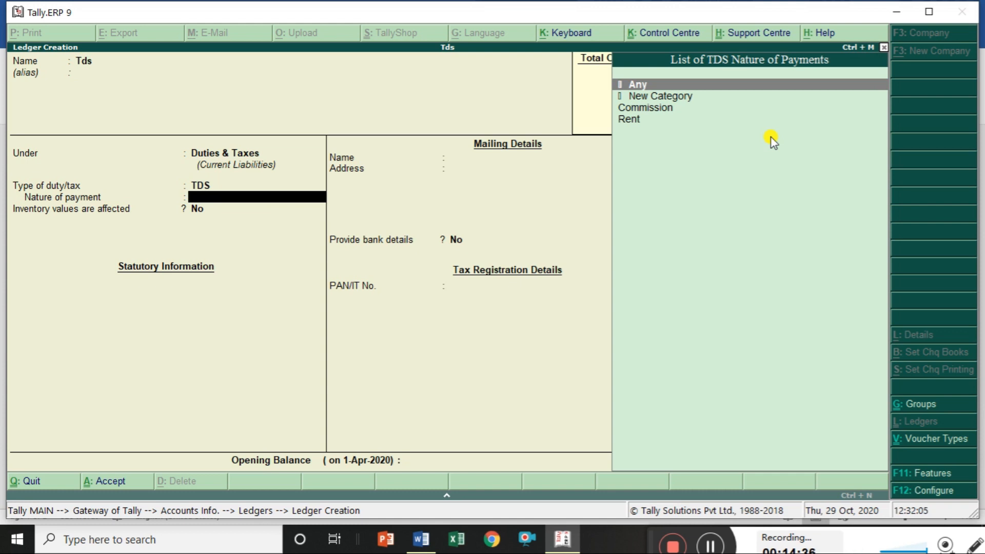
key(Return)
key(Return)
key(Return)
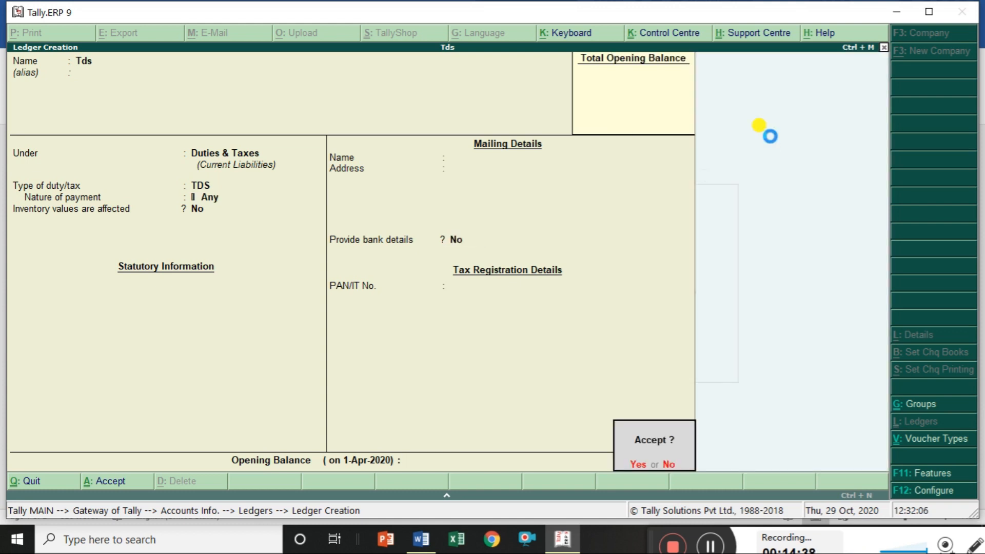
key(Return)
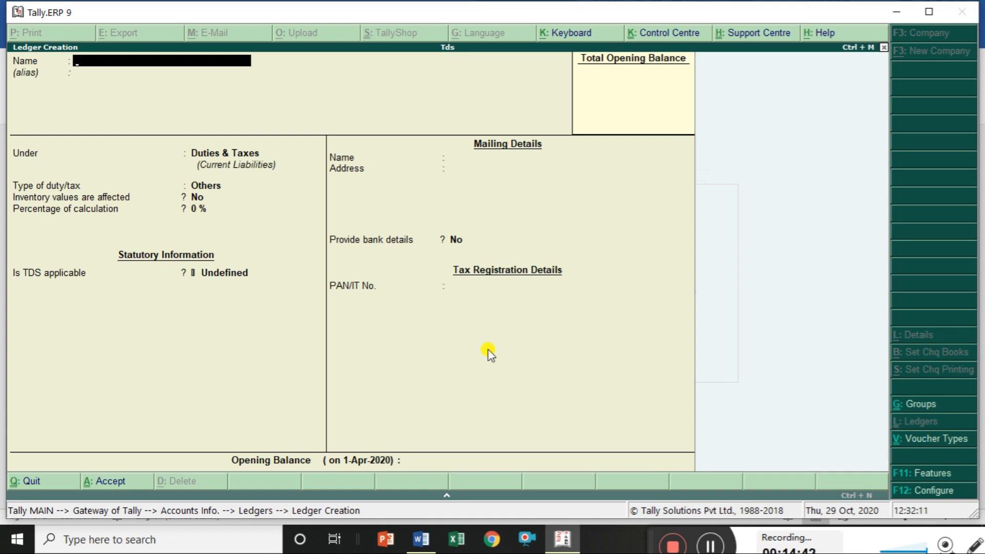
- Check the rent payee in the TDS Examples document in Word, and start a ledger in that person's name under Sundry Creditors in Tally.ERP 9
click(419, 539)
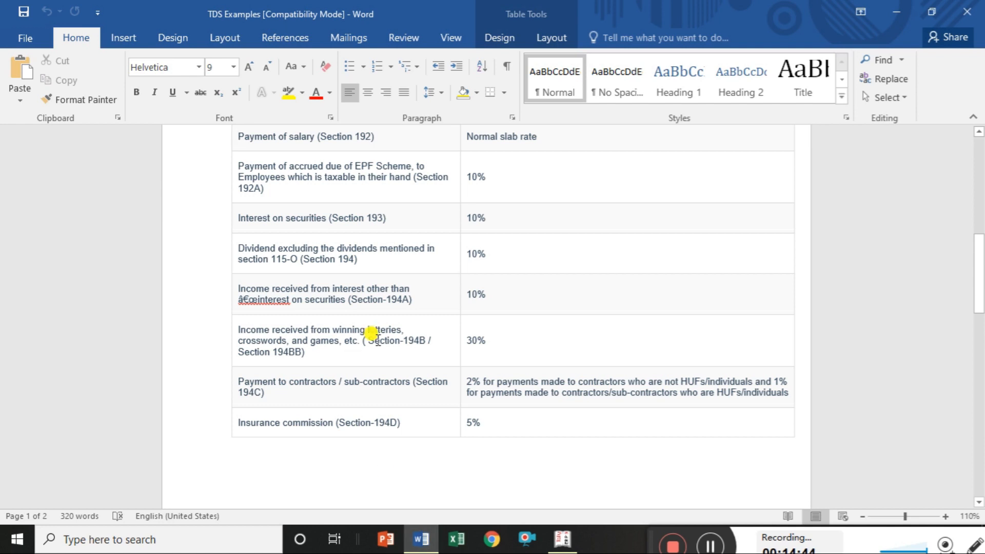
drag(978, 272, 980, 152)
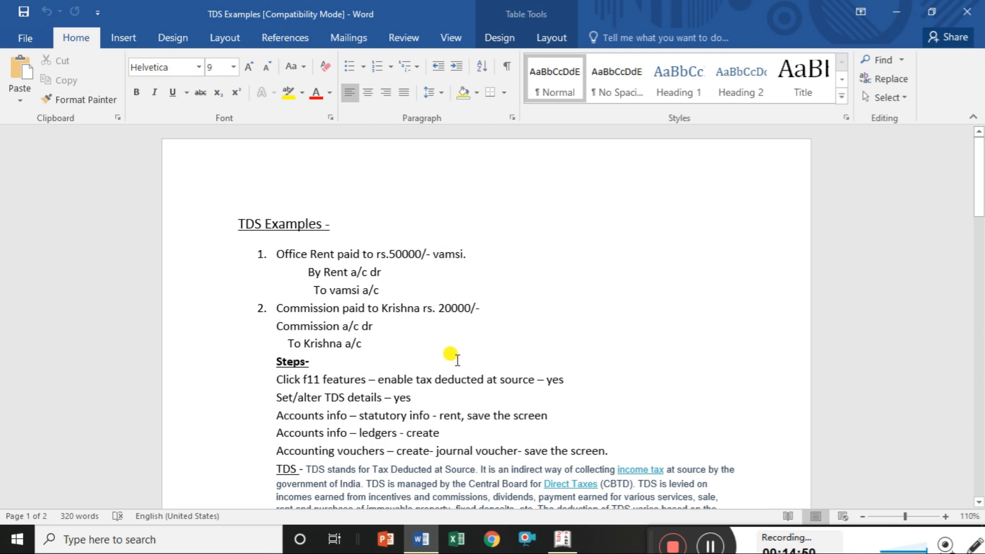
key(alt+Tab)
text(Vam)
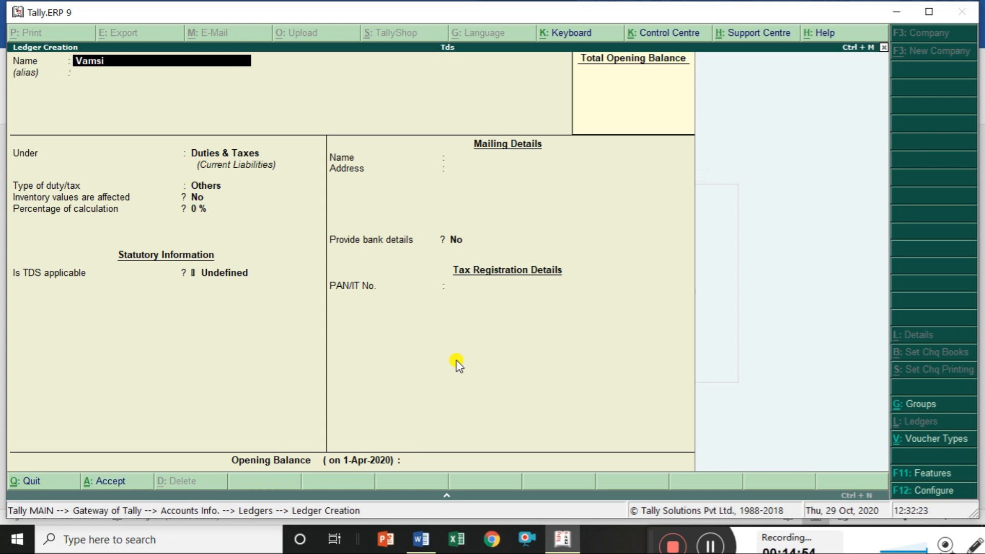
key(Return)
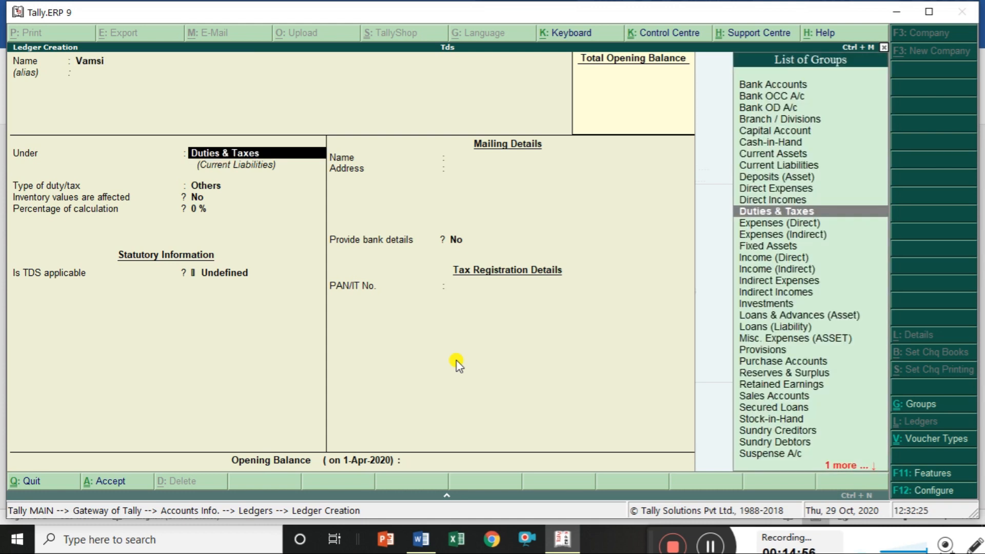
text(S)
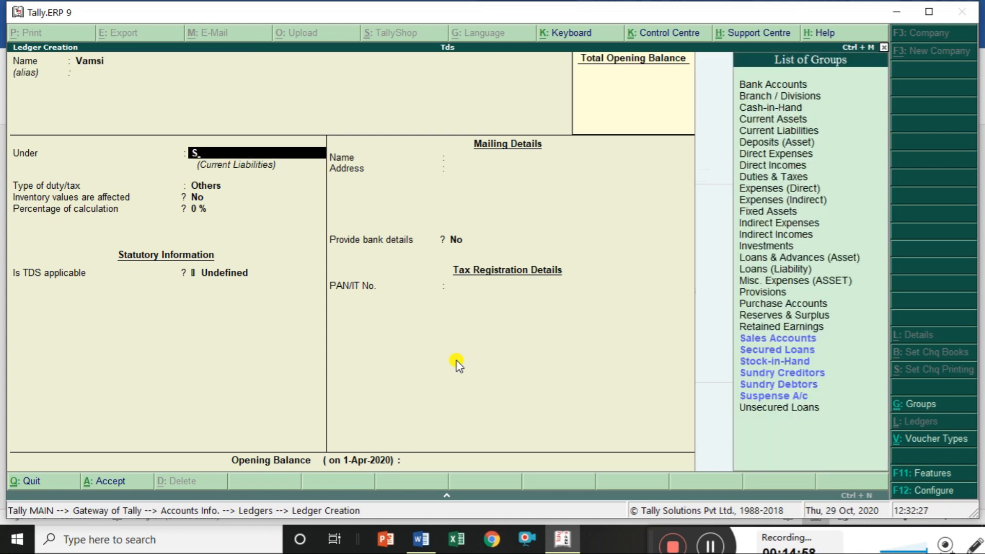
key(Down)
key(Down)
key(Down)
key(Down)
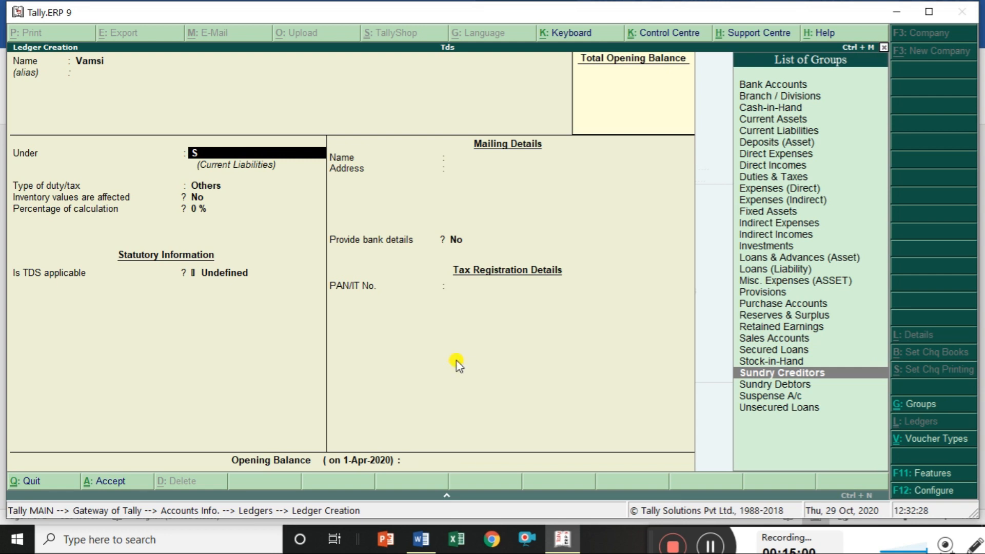
key(Return)
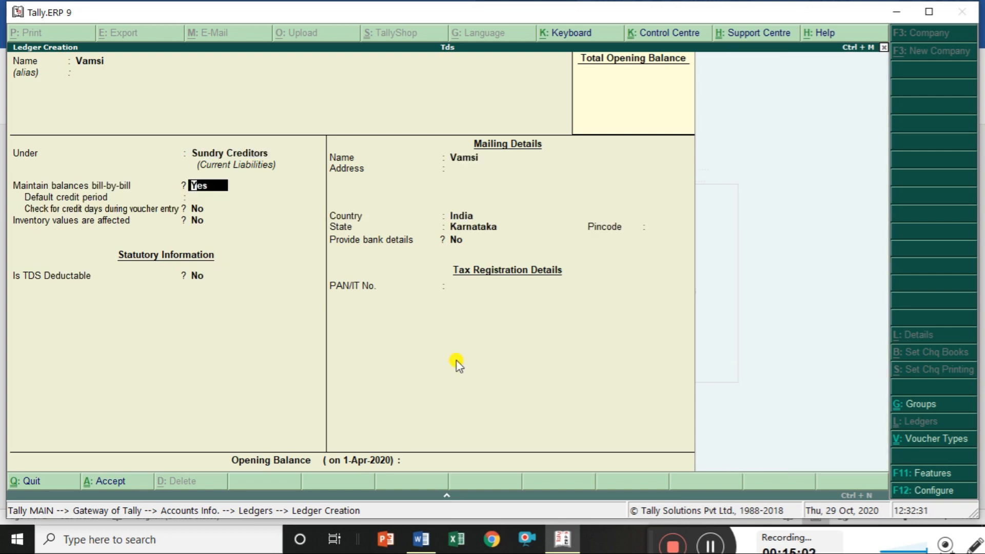
- Keep bill-by-bill balances on the rent payee's ledger, make TDS deductable, and choose deductee type Individual/HUF - Resident
key(Return)
key(Return)
key(Return)
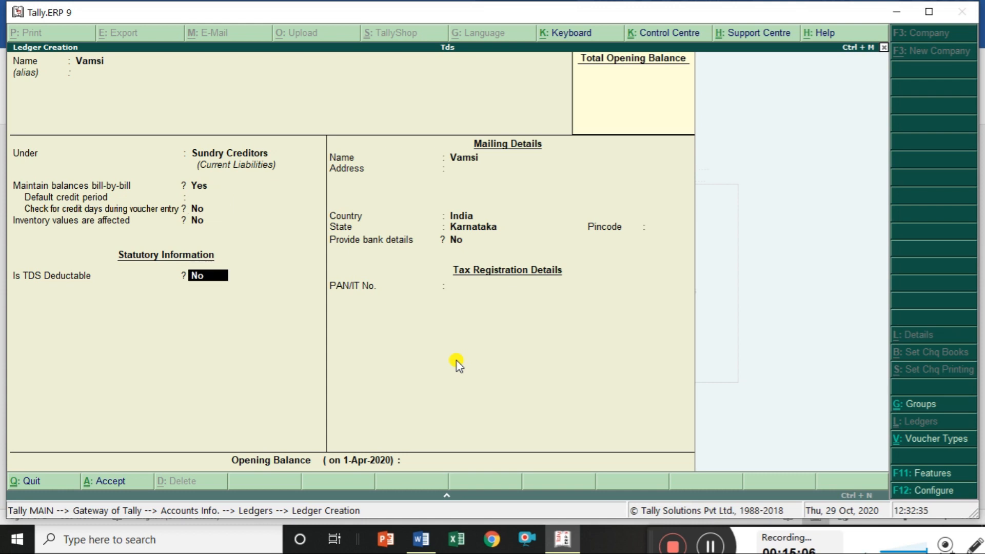
text(y)
key(Return)
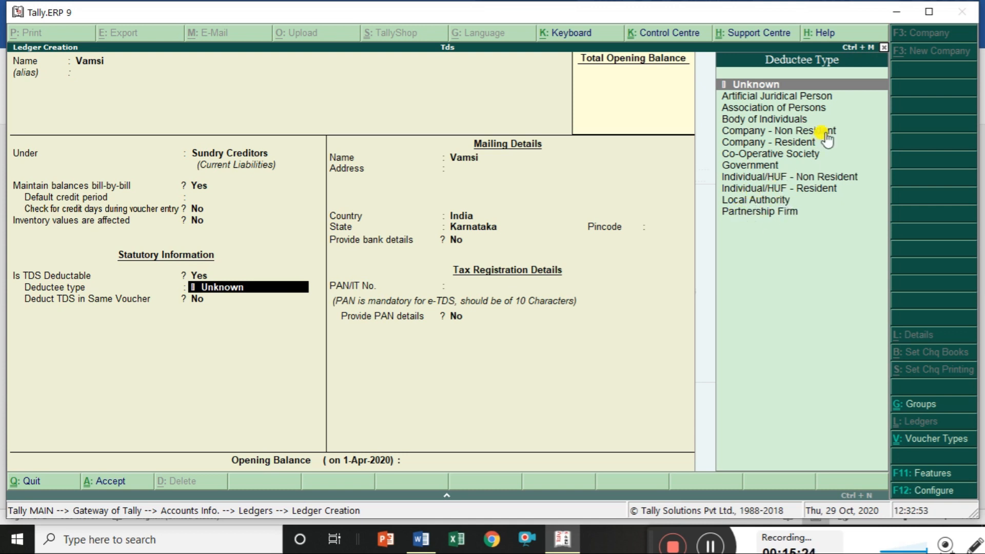
click(760, 177)
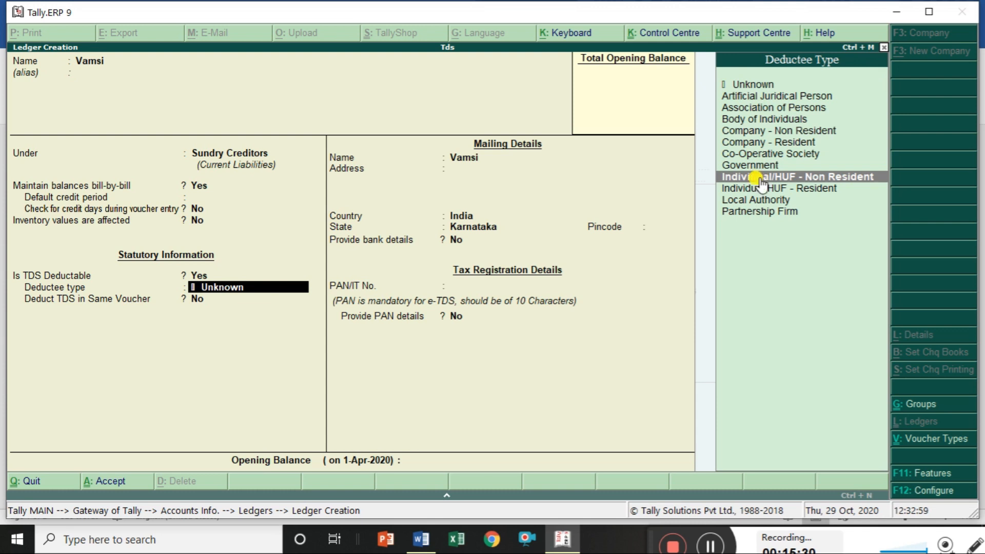
click(761, 188)
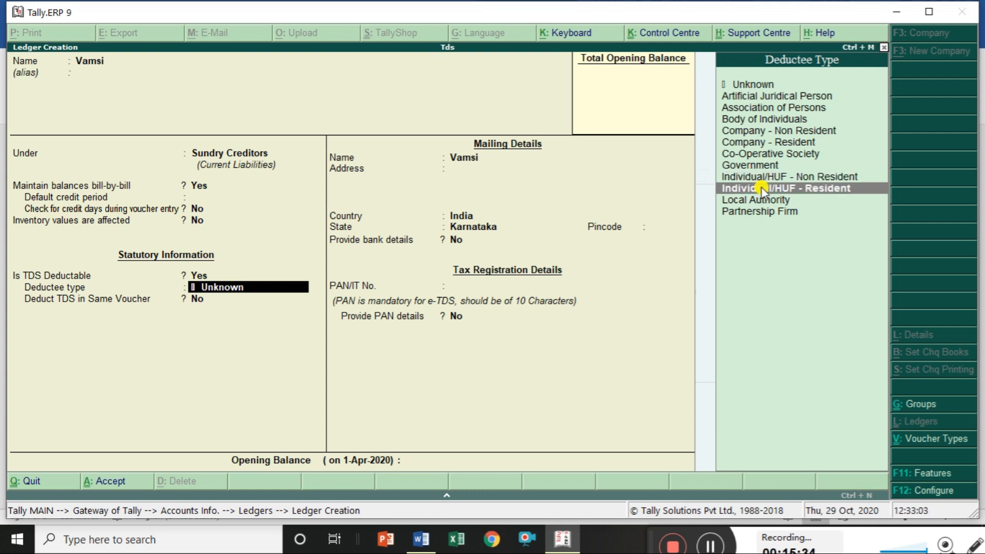
key(Return)
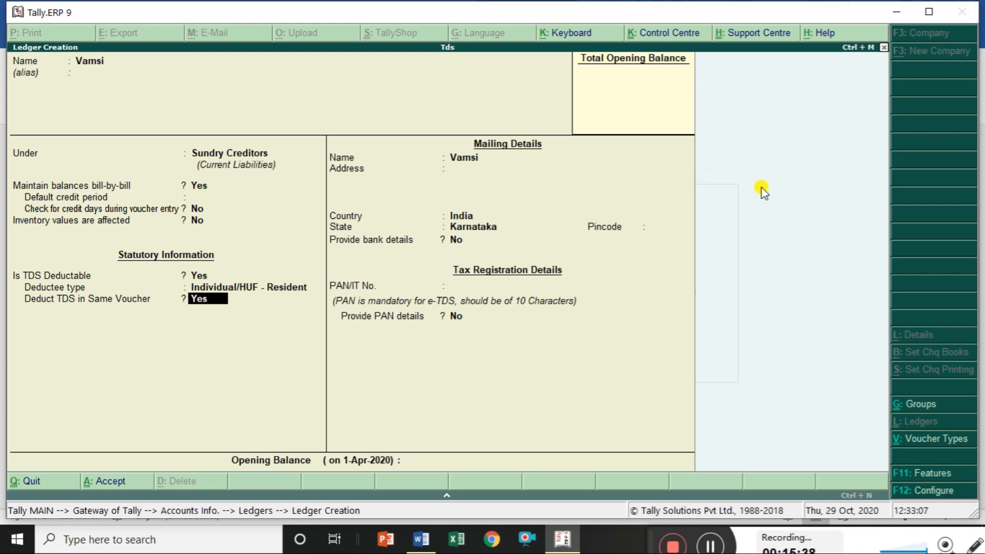
- Set Deduct TDS in Same Voucher to No, keep the default mailing, bank and PAN details, and save the rent payee's ledger
text(no)
key(Return)
key(Return)
key(Return)
key(Return)
key(Return)
key(Return)
key(Return)
key(Return)
key(Return)
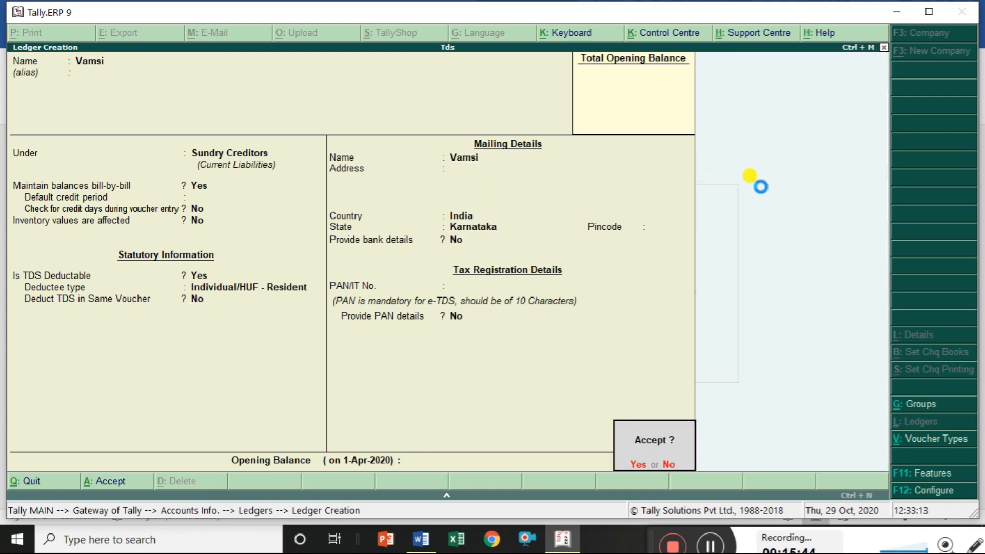
key(Return)
- Start a ledger in the commission payee's name under Sundry Creditors with bill-by-bill balances, and make TDS deductable
text(Krisna)
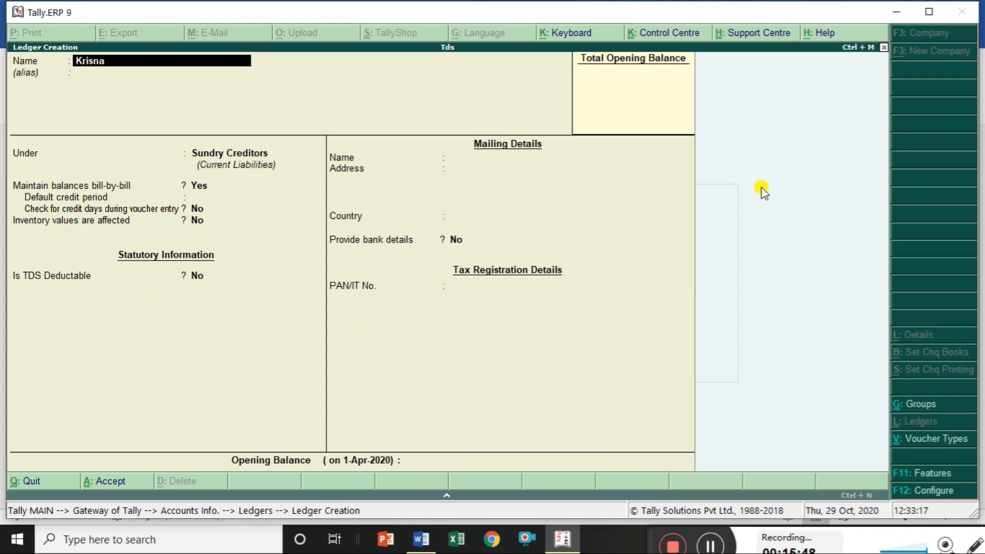
key(Return)
key(Return)
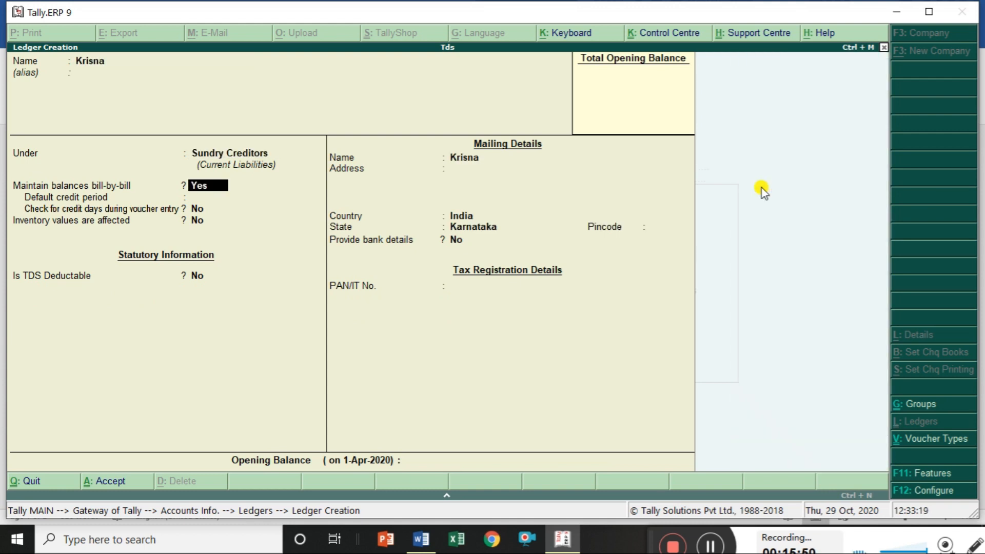
key(Return)
key(Return)
key(Return)
key(y)
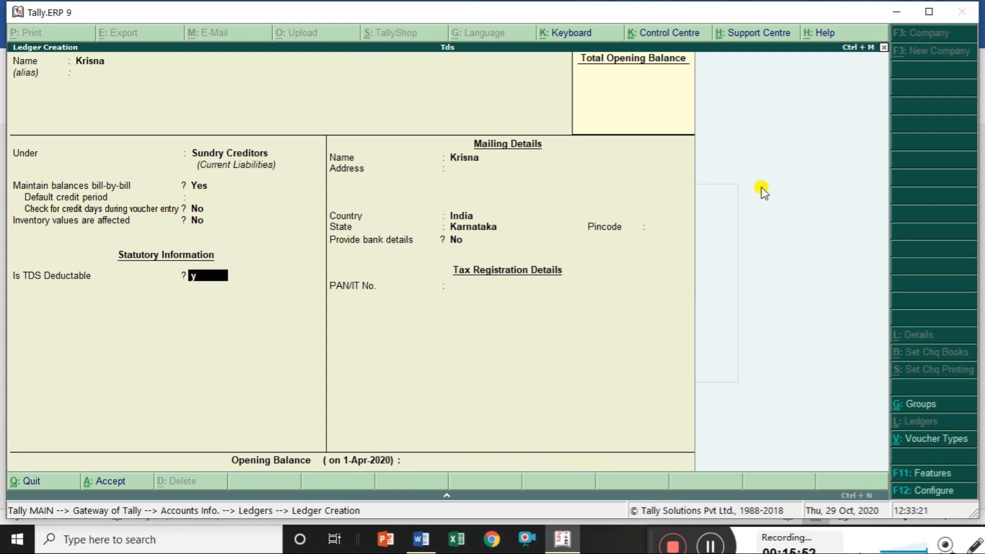
key(Return)
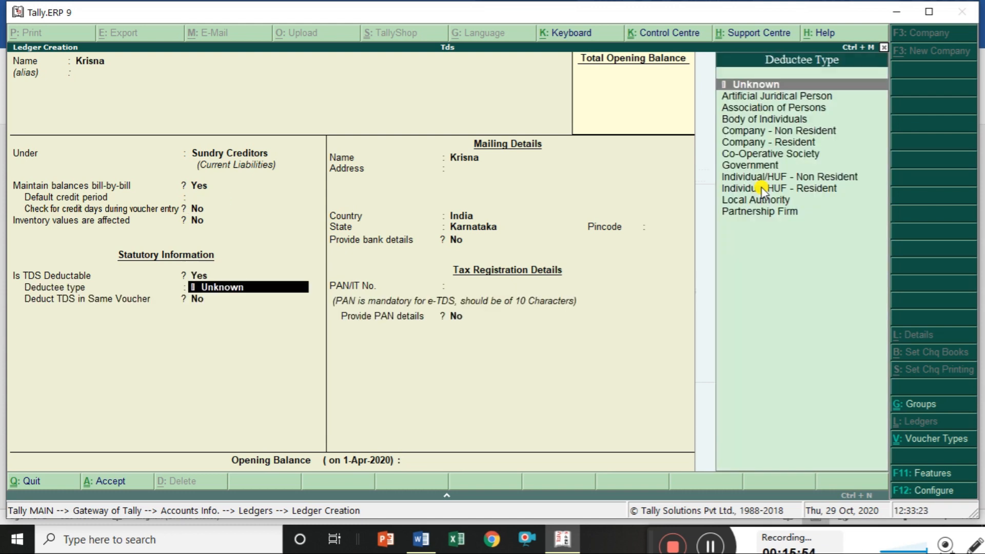
- Set the commission payee's deductee type to Individual/HUF - Resident with no TDS deduction in the same voucher, and save the ledger
key(Down)
key(Down)
key(Down)
key(Down)
key(Down)
key(Down)
key(Down)
key(Down)
key(Down)
key(Return)
key(n)
key(Return)
key(Return)
key(Return)
key(Return)
key(Return)
key(Return)
key(Return)
key(Return)
key(Return)
key(Return)
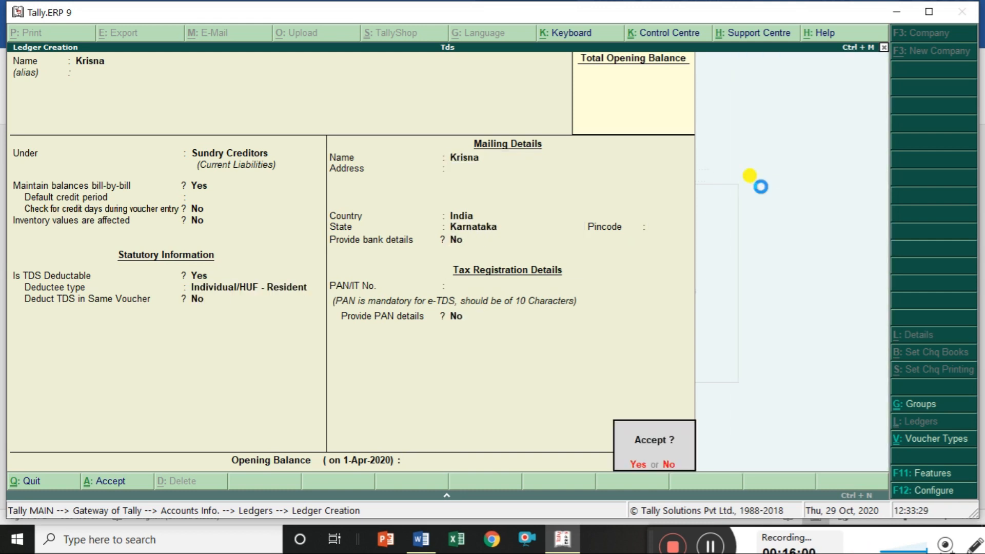
key(y)
- Leave ledger creation, return to the Gateway of Tally and open accounting voucher entry
key(Escape)
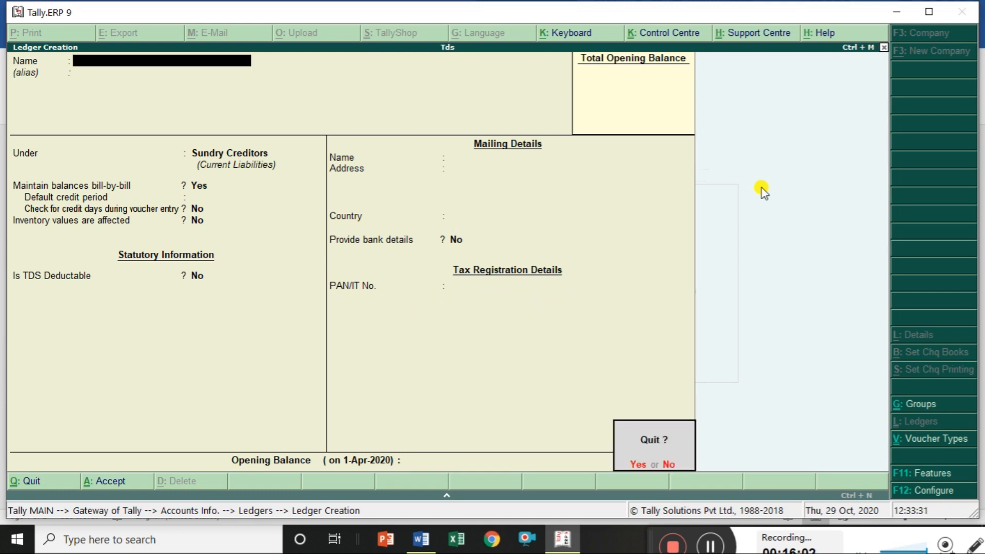
key(y)
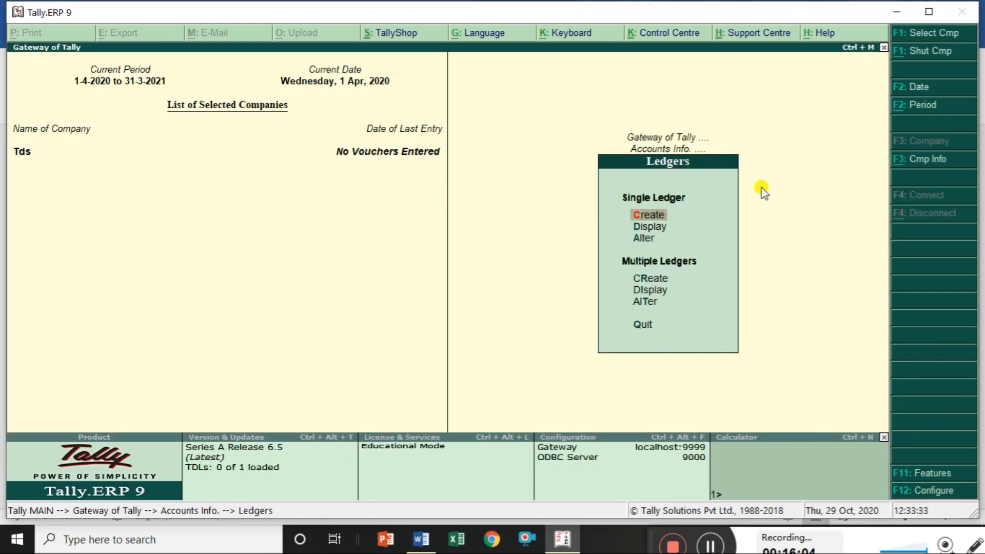
key(Escape)
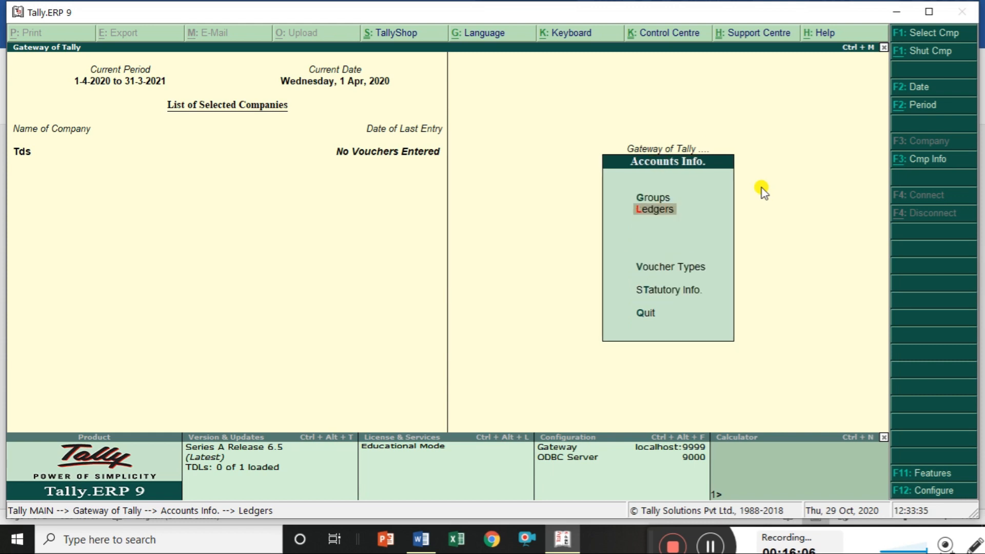
key(Escape)
key(Down)
key(Down)
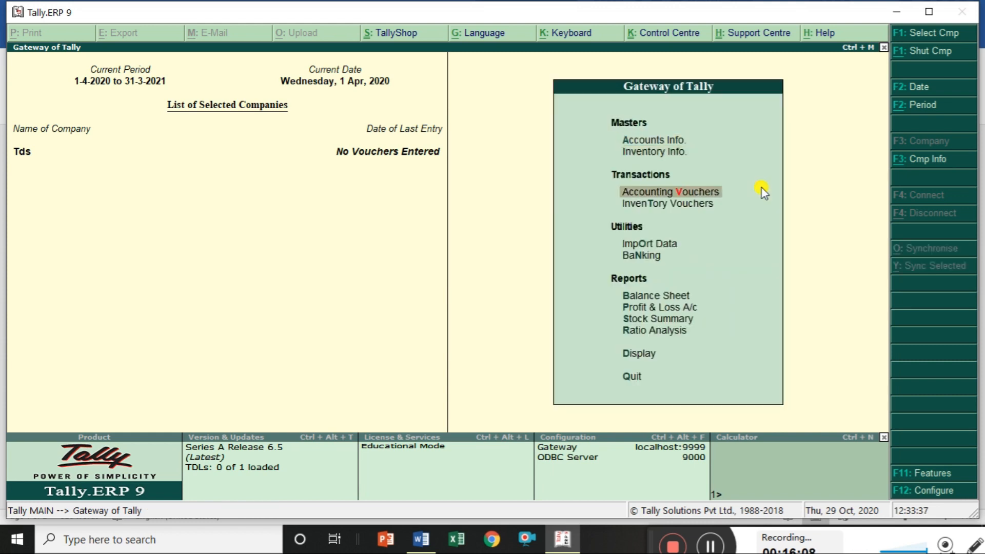
key(Return)
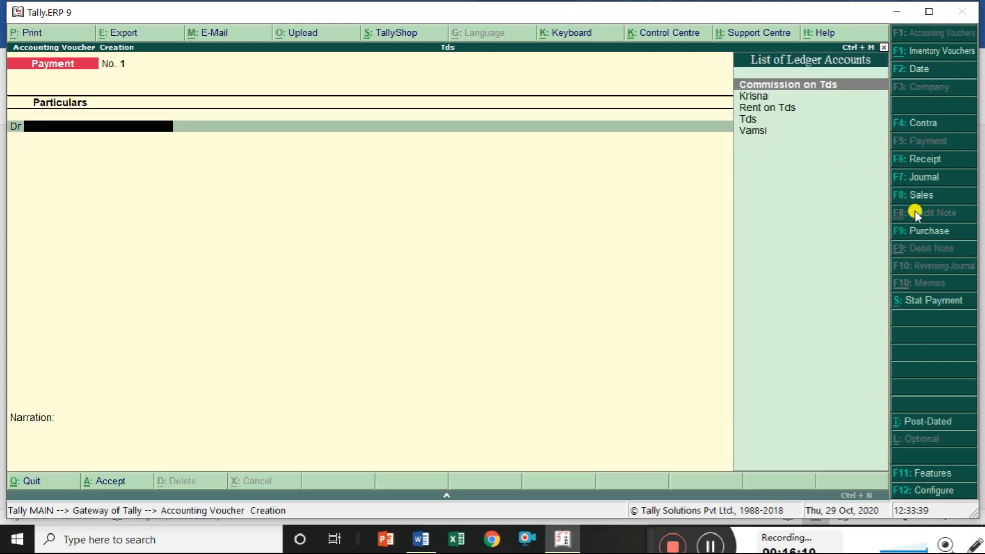
- Switch to a journal voucher and set its date to 1-8-2020
click(932, 180)
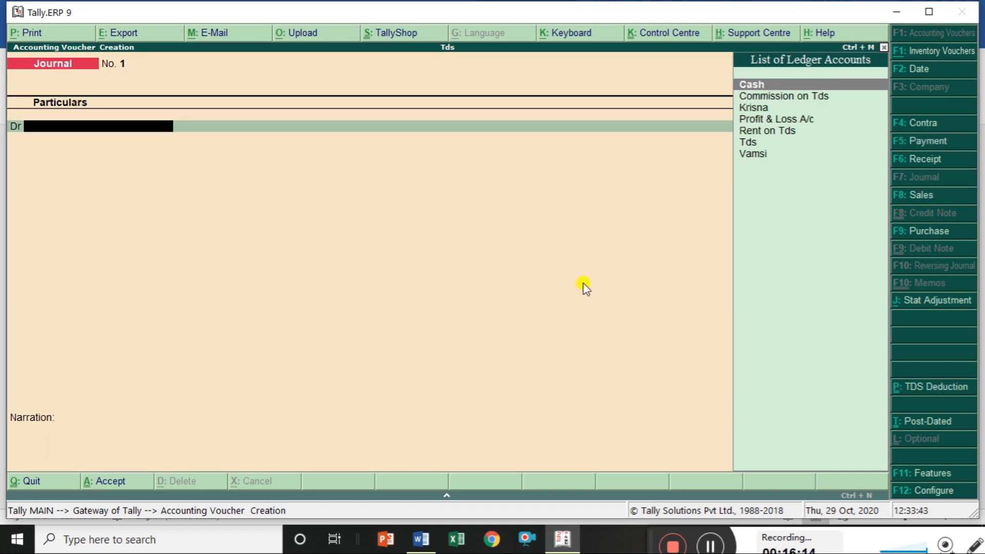
key(F2)
text(1-8-2020)
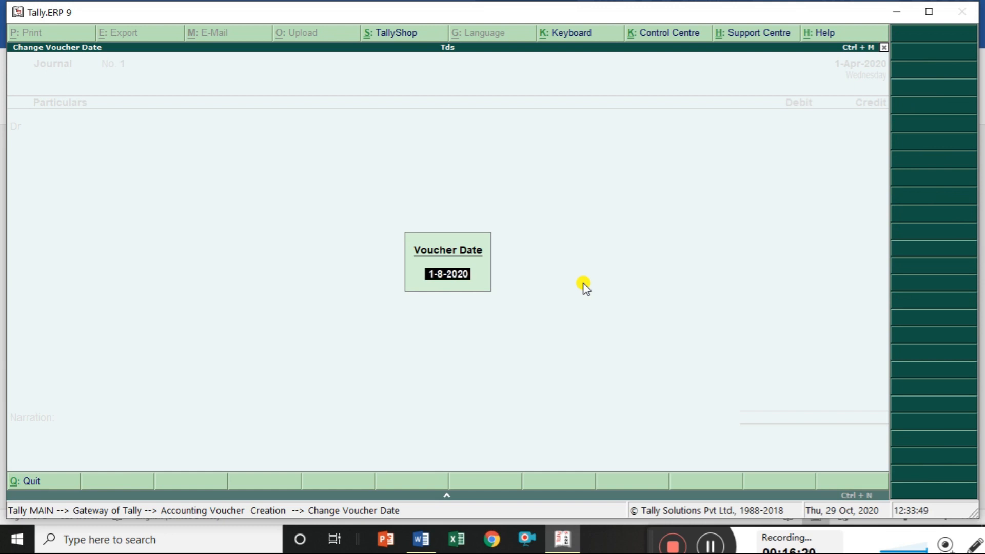
key(Return)
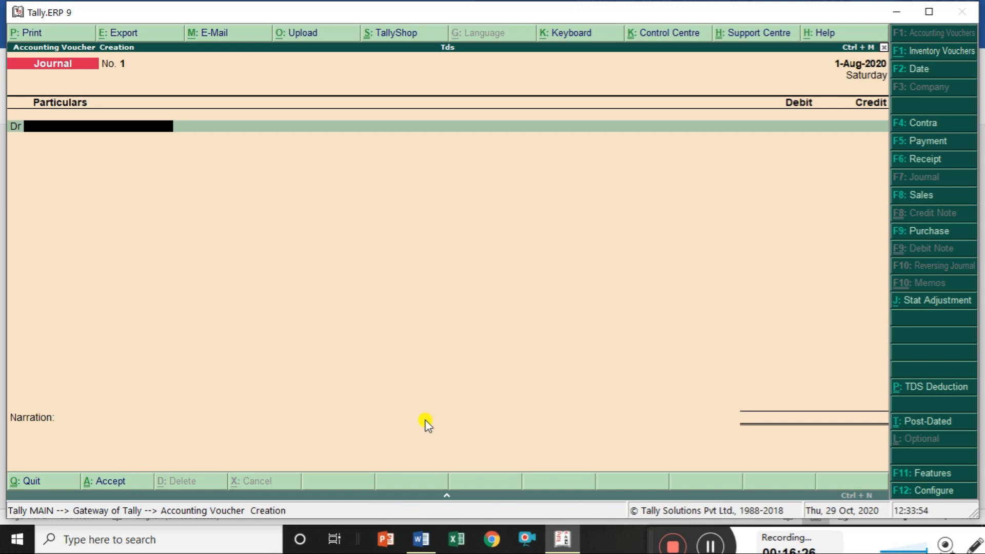
- Check the rent example in the Word document, return to Tally, and debit Rent on Tds with 50000
click(421, 538)
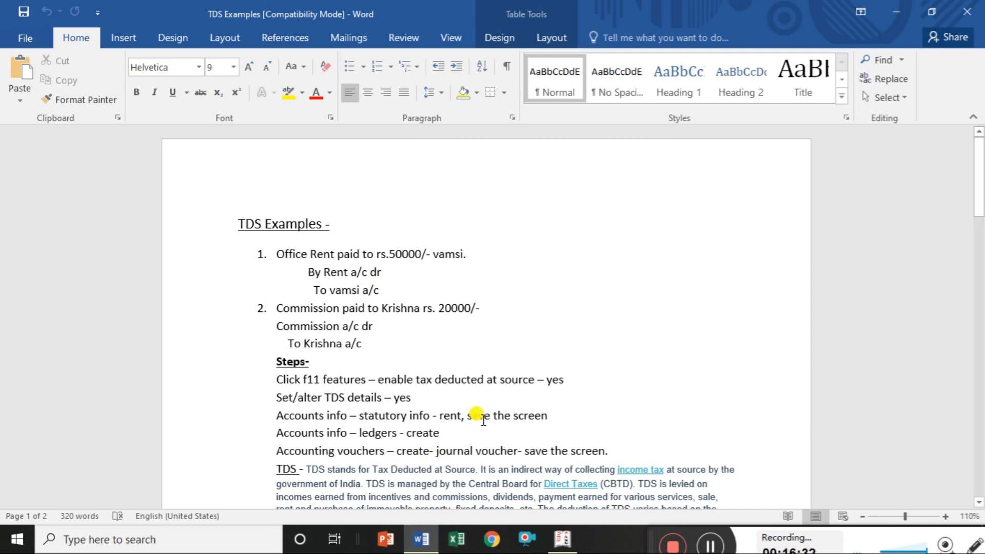
click(563, 541)
text(R)
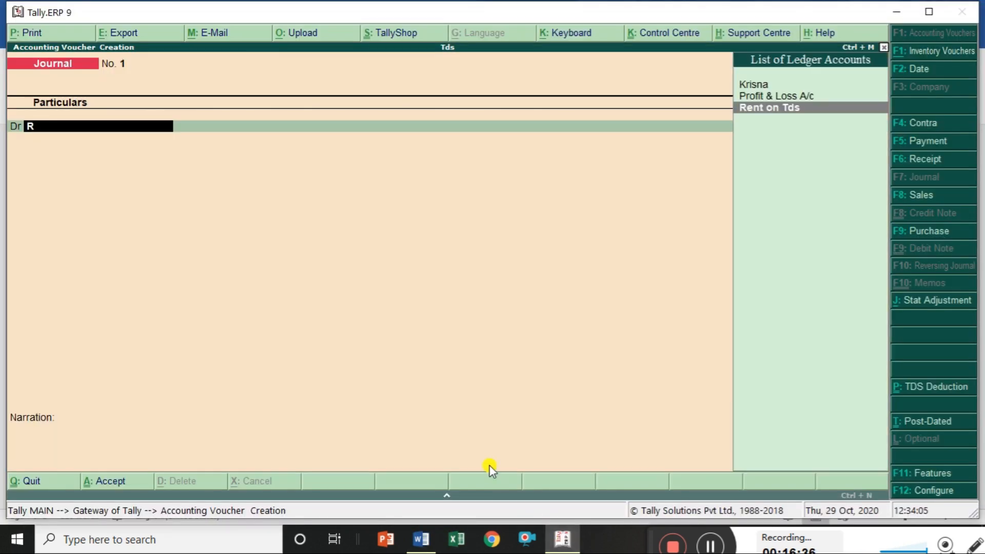
key(Return)
text(50000)
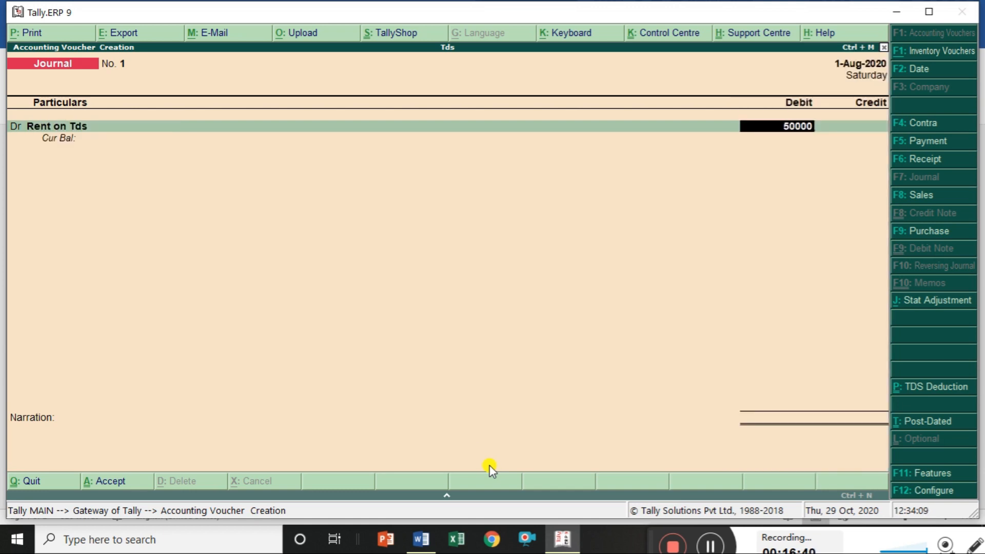
key(Return)
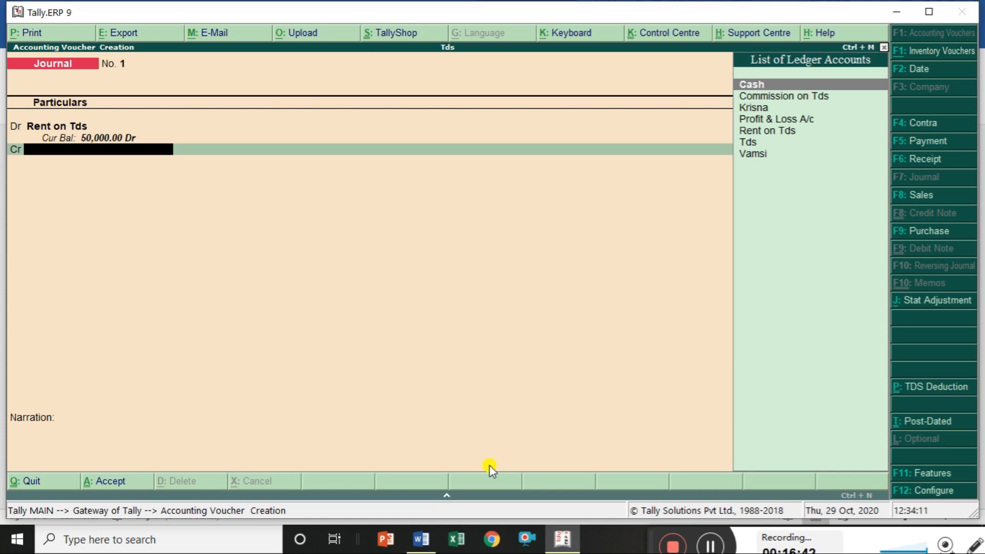
- Recheck the Word example, then credit the rent payee's ledger with 50,000.00 as a New Ref bill under the default reference name
key(alt+Tab)
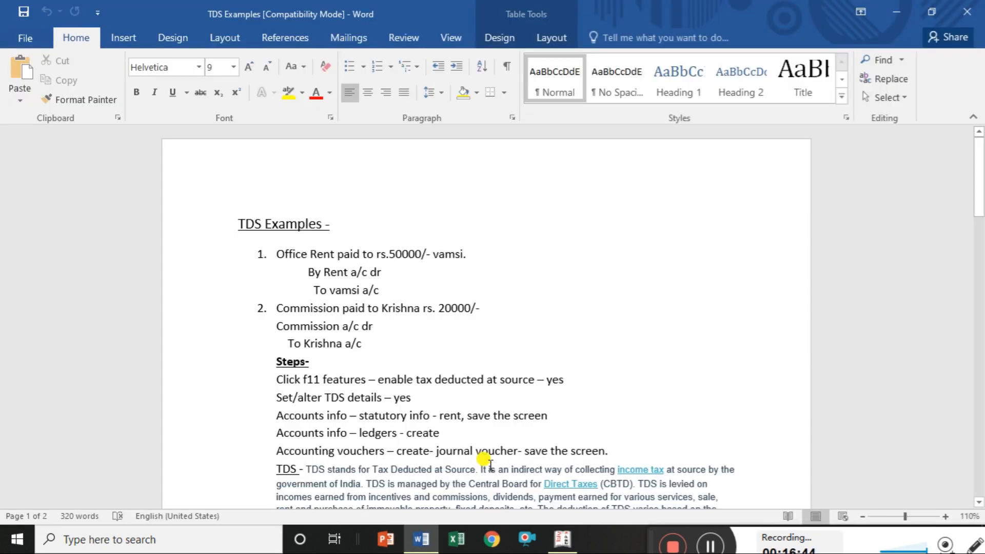
key(alt+Tab)
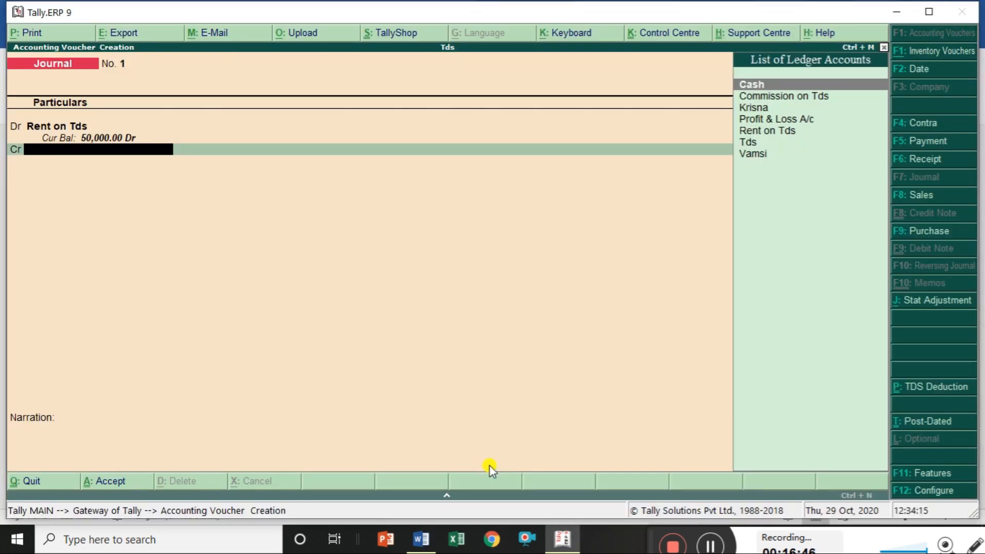
text(Va)
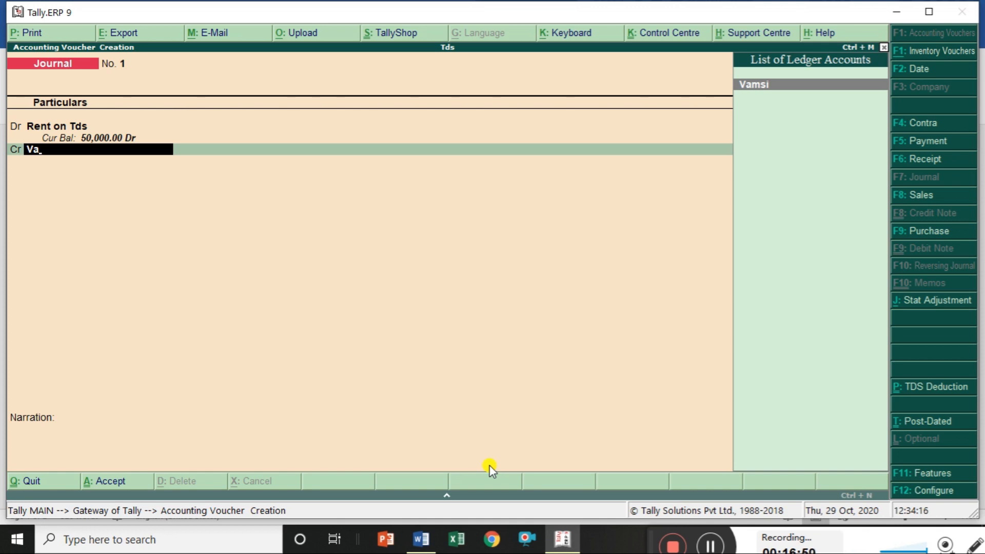
key(Return)
key(Return)
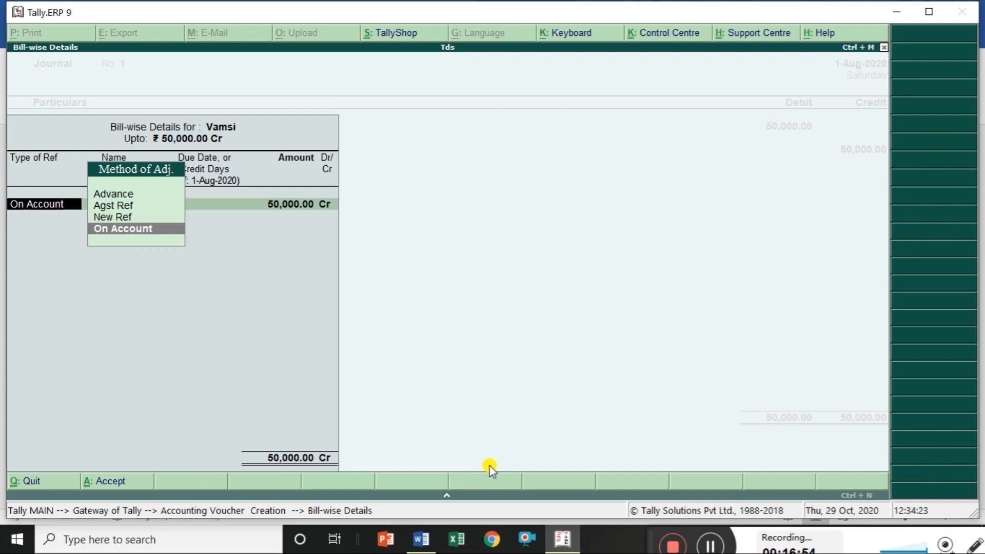
key(Up)
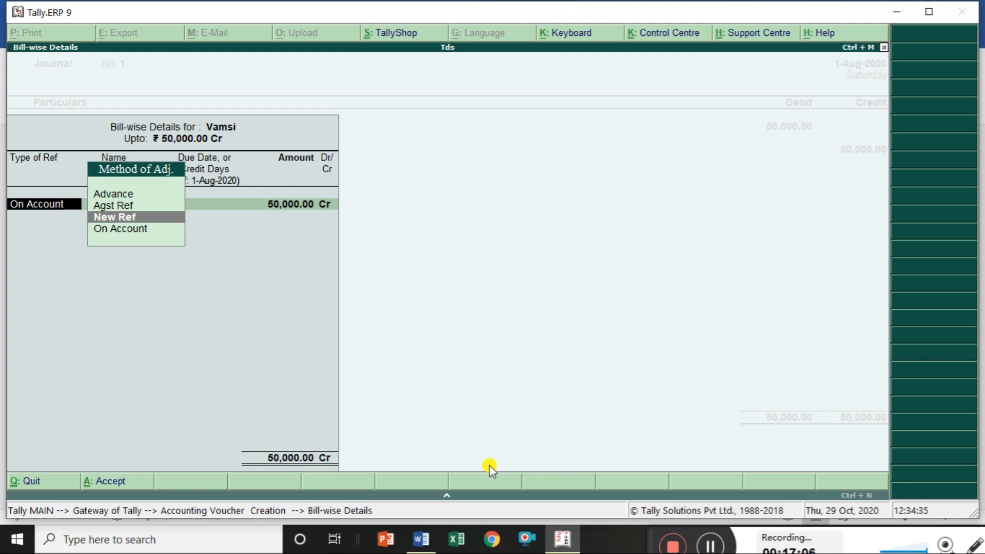
key(Return)
key(Return)
key(Return)
key(Return)
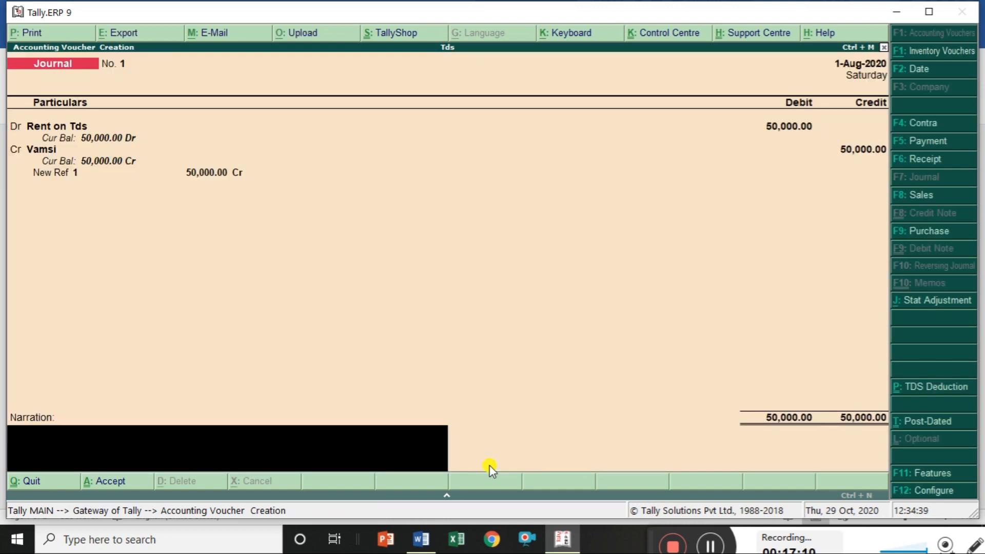
- Enter the narration "beging total rent we want pay rs.50000." and save the rent journal voucher
text(beging total rent)
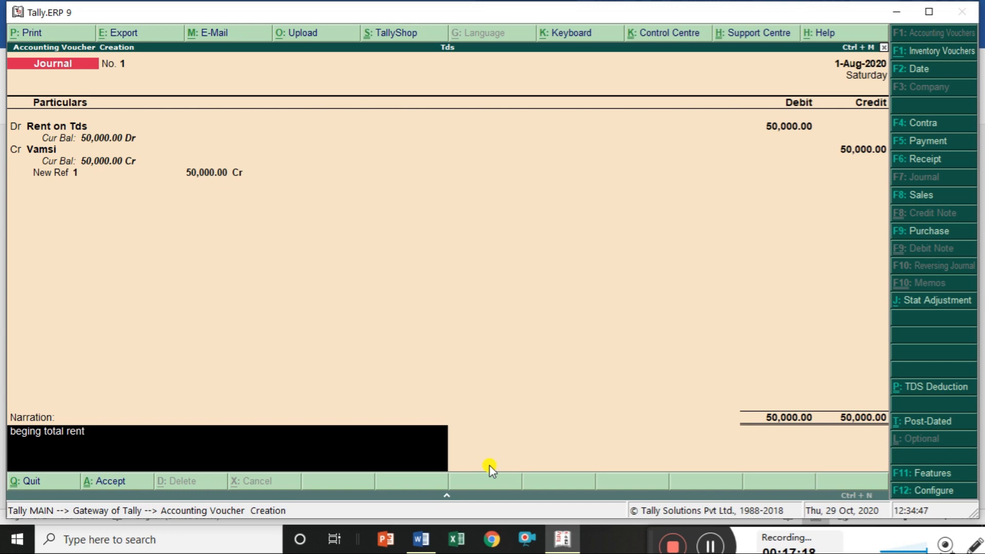
text( we want pay rs.50000.)
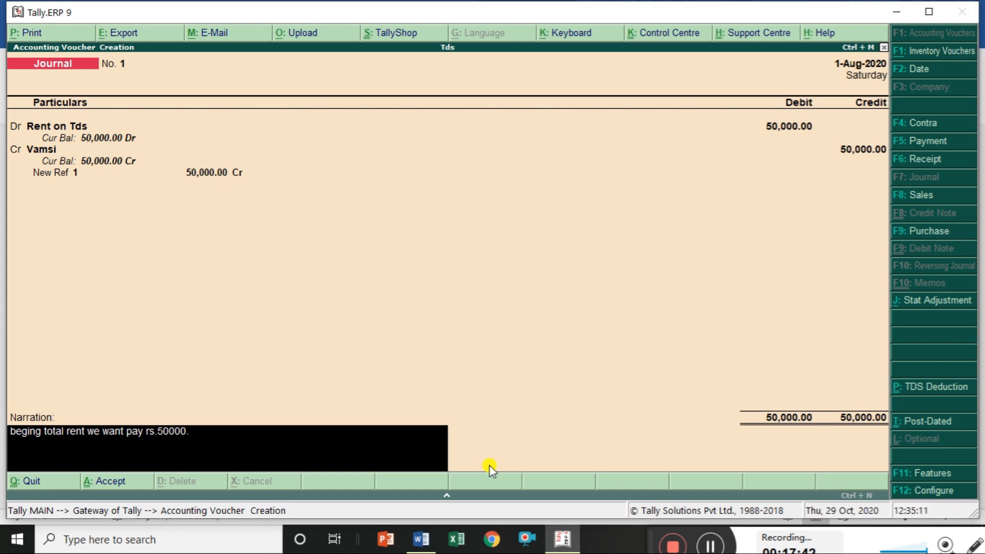
key(Return)
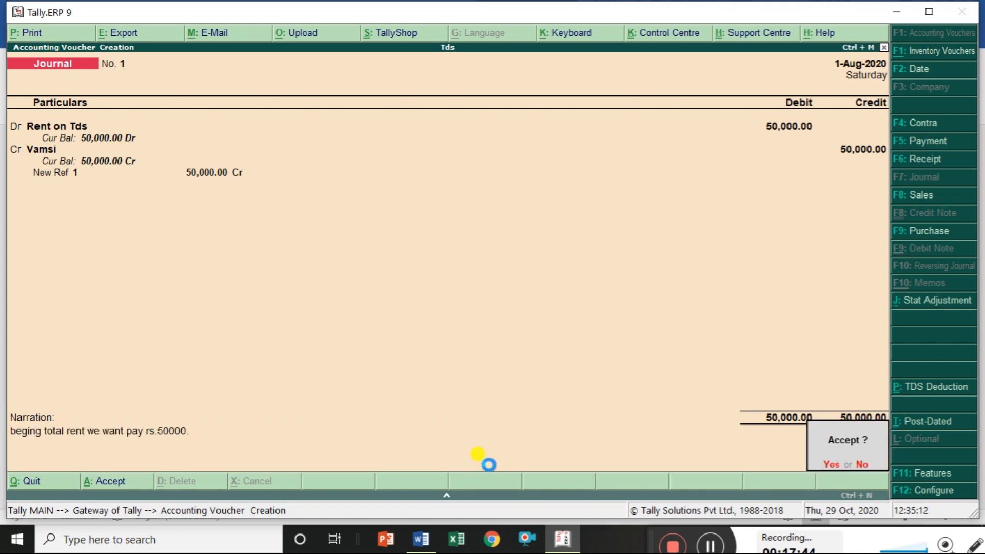
key(Return)
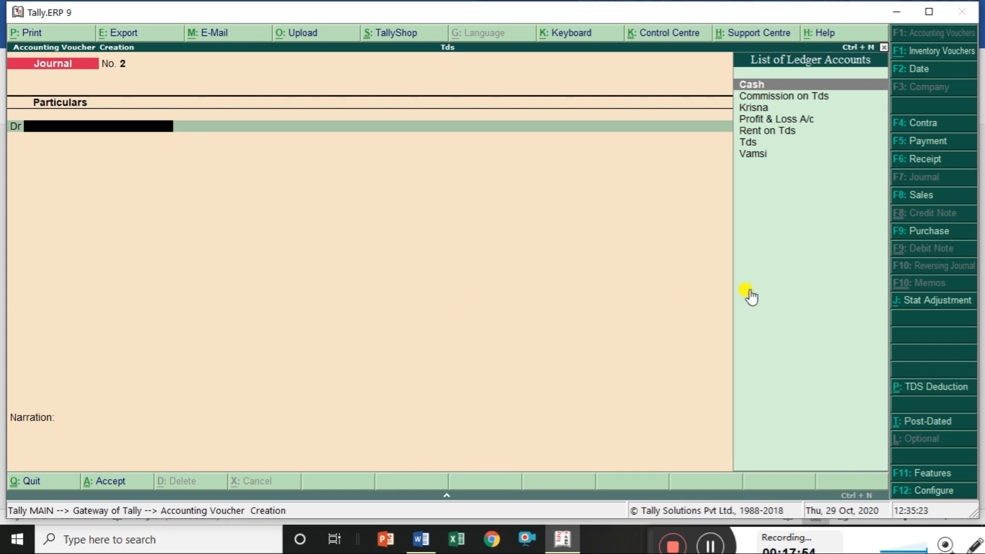
- Fill a TDS deduction till 1-Aug-2020 for the rent payee, with Rent as nature of payment and Tds as duty ledger
click(937, 392)
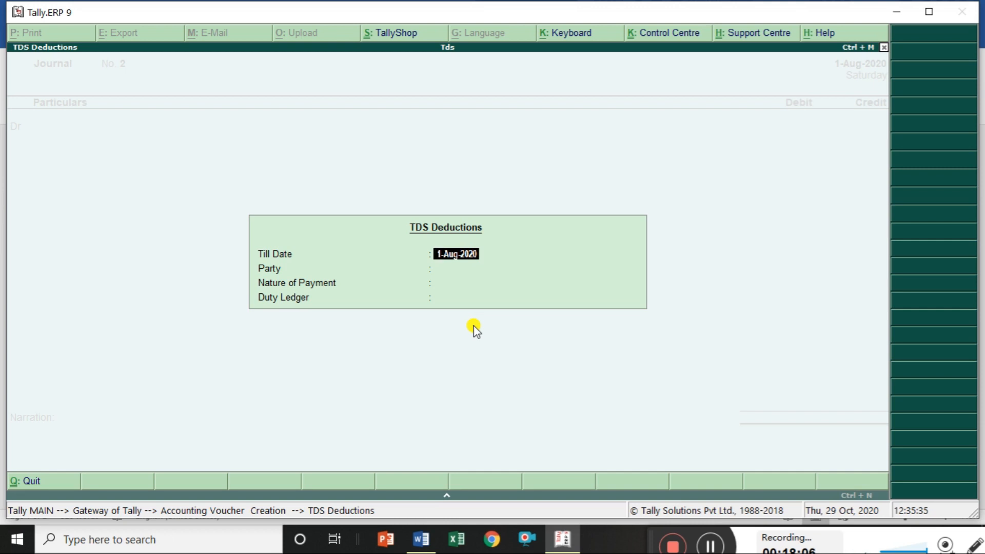
key(Return)
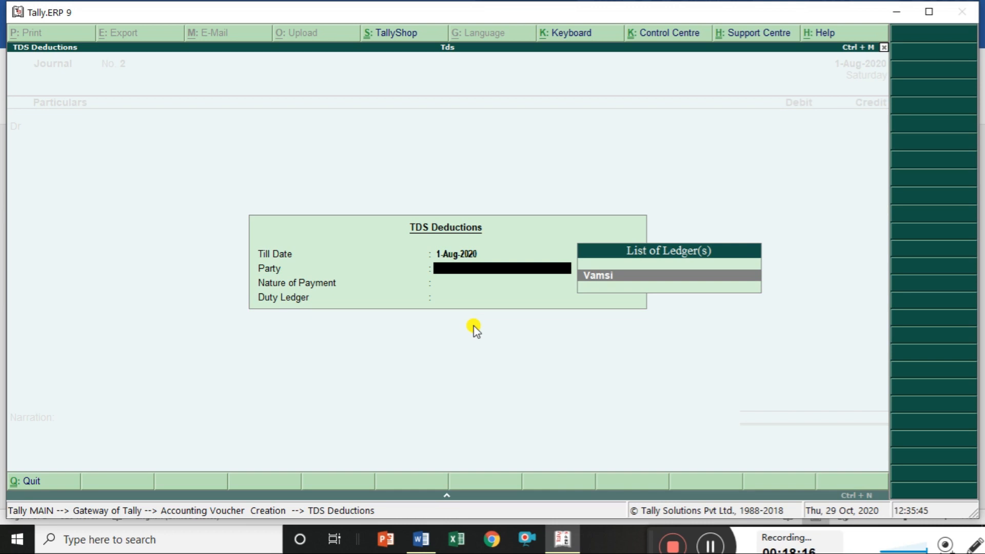
key(Return)
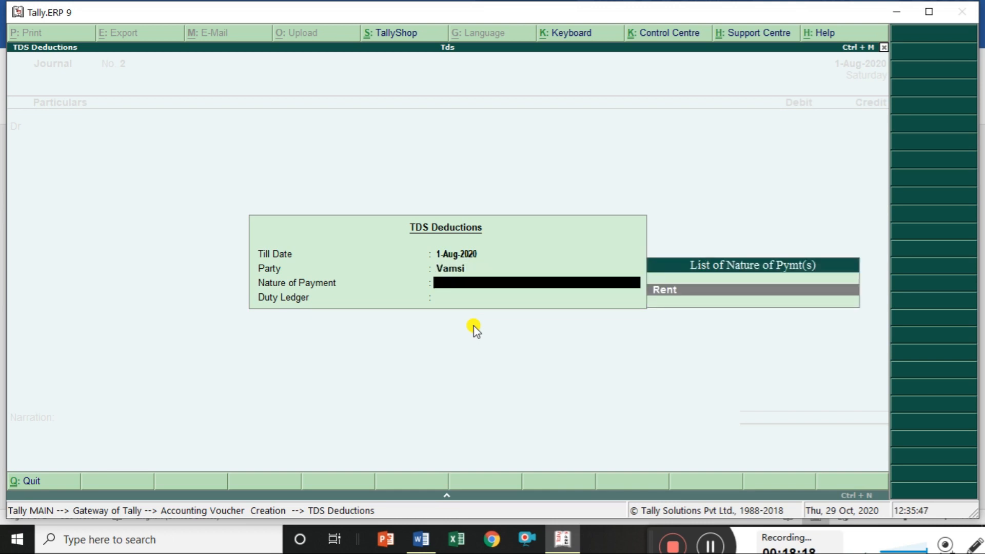
key(Return)
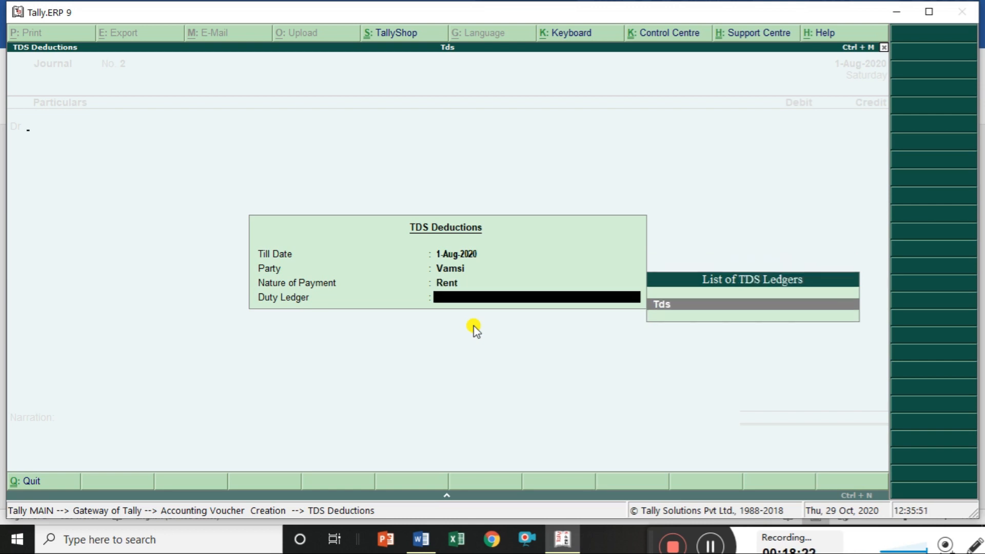
key(Return)
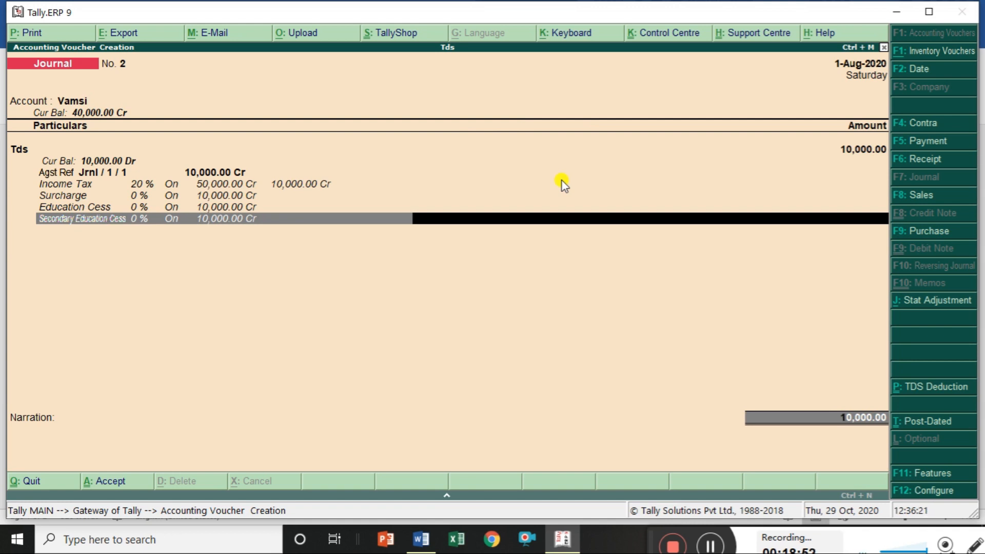
- Allocate the 10,000.00 TDS debit as Agst Ref to the rent payee's bill 1, and save the voucher without a narration
key(Return)
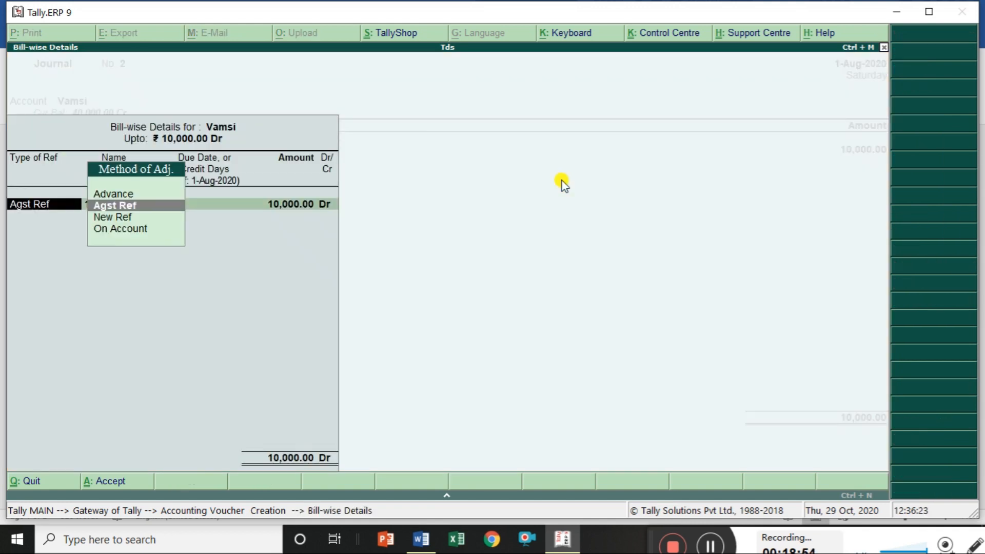
key(Return)
key(Return)
key(Return)
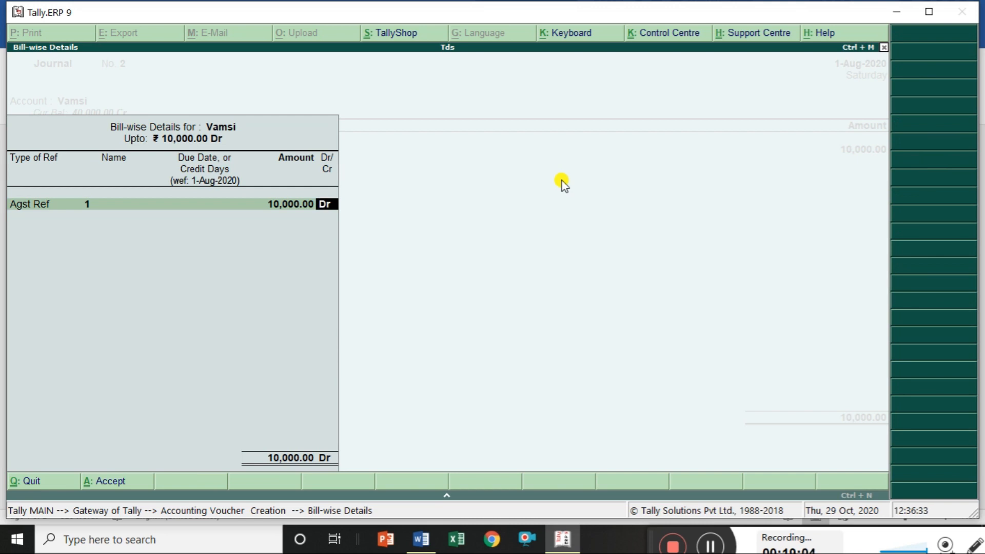
key(Return)
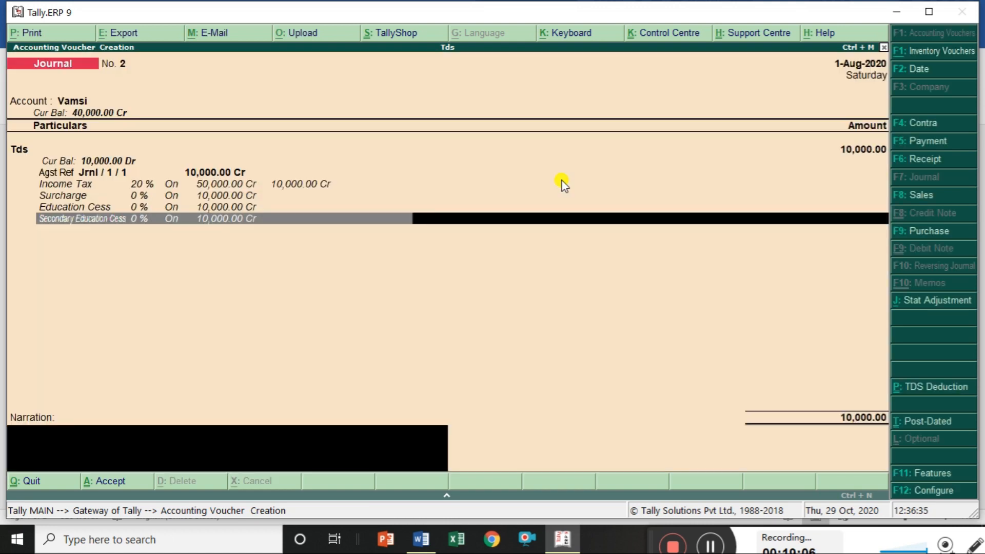
key(Return)
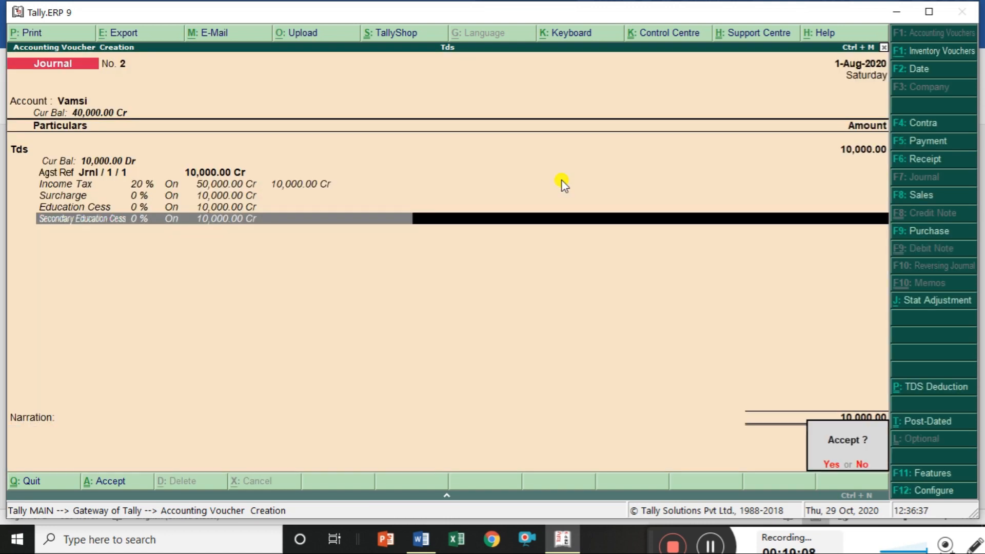
key(y)
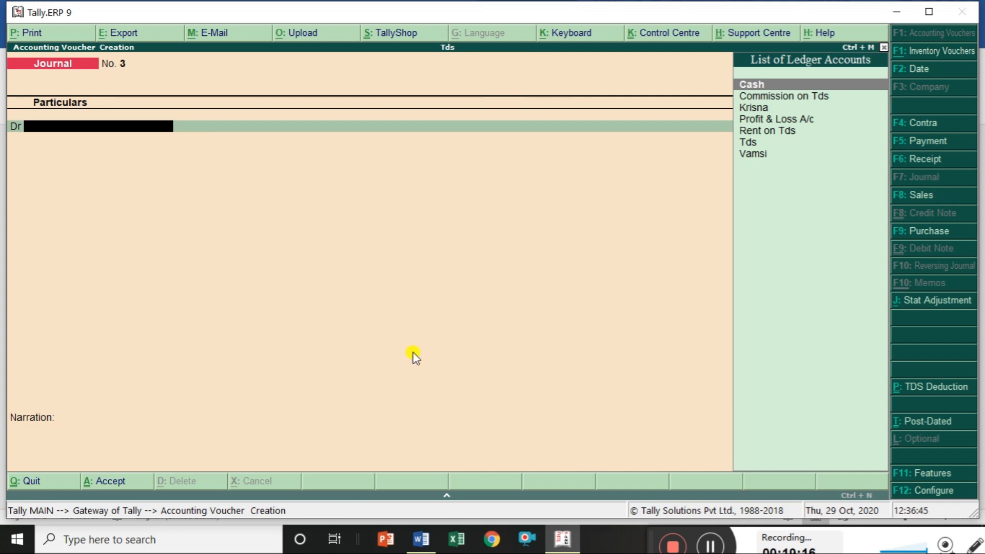
- Debit Commission on Tds with 20000 in the new journal voucher
text(Co)
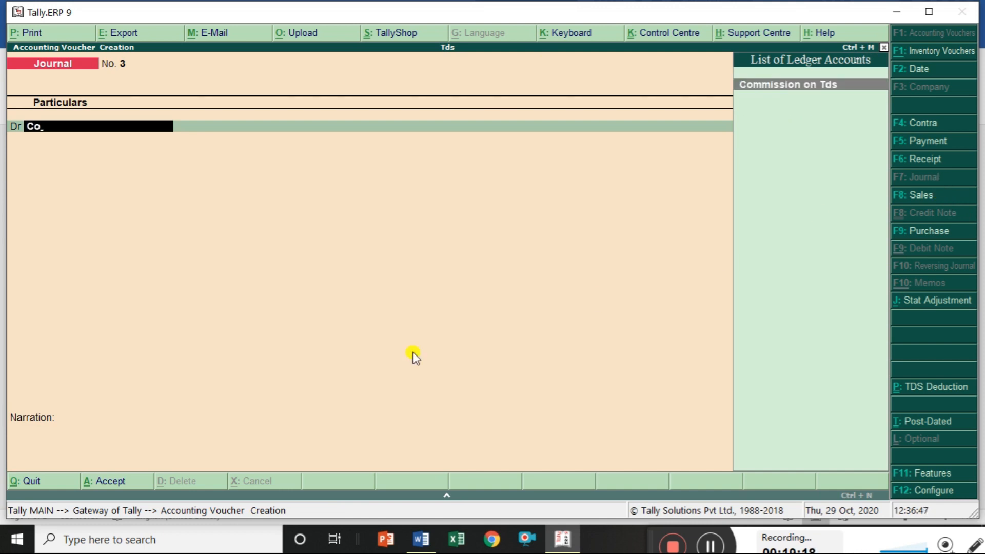
key(Return)
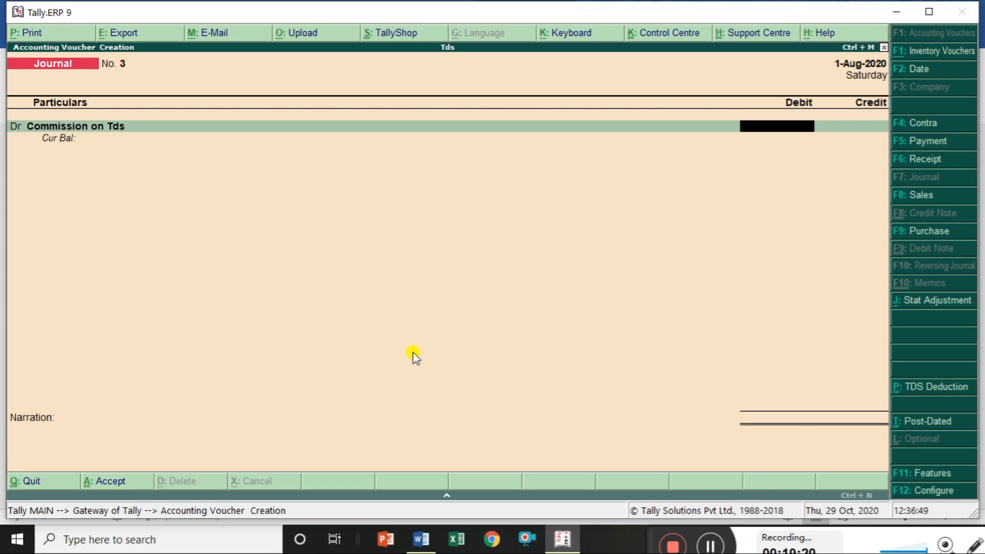
text(20000)
key(Return)
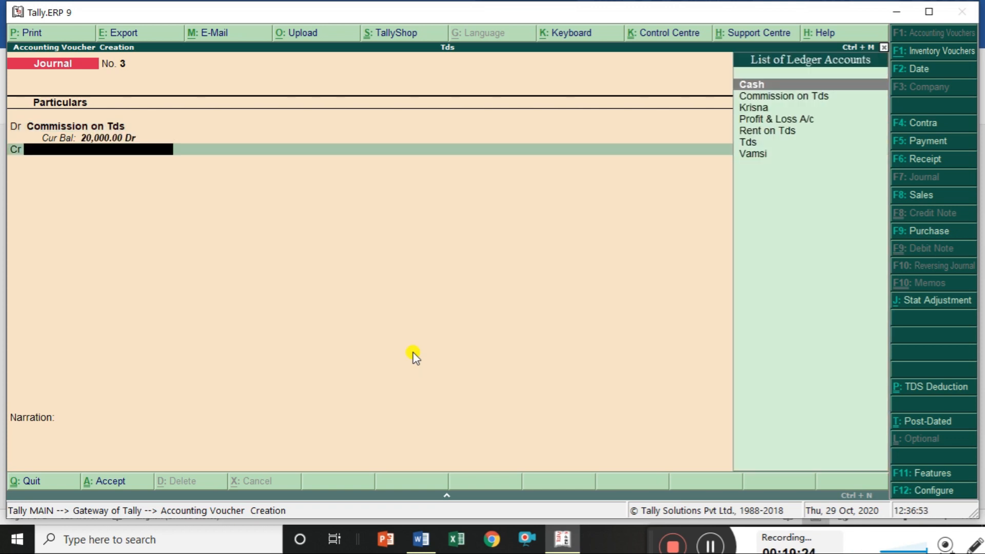
- Check the example in the Word document and credit the commission payee's ledger with 20,000.00 as a New Ref bill
text(K)
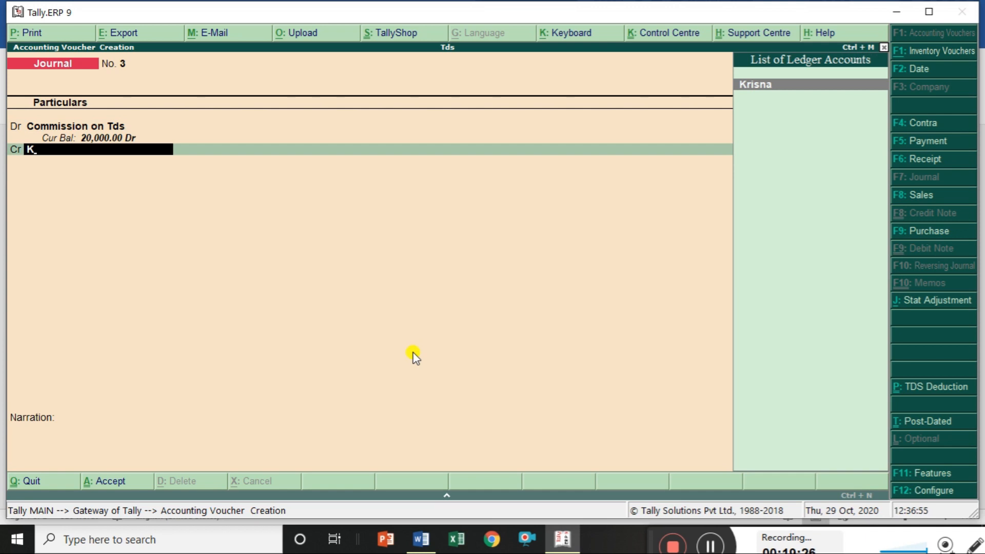
key(alt+Tab)
key(alt+Tab)
key(Return)
key(Return)
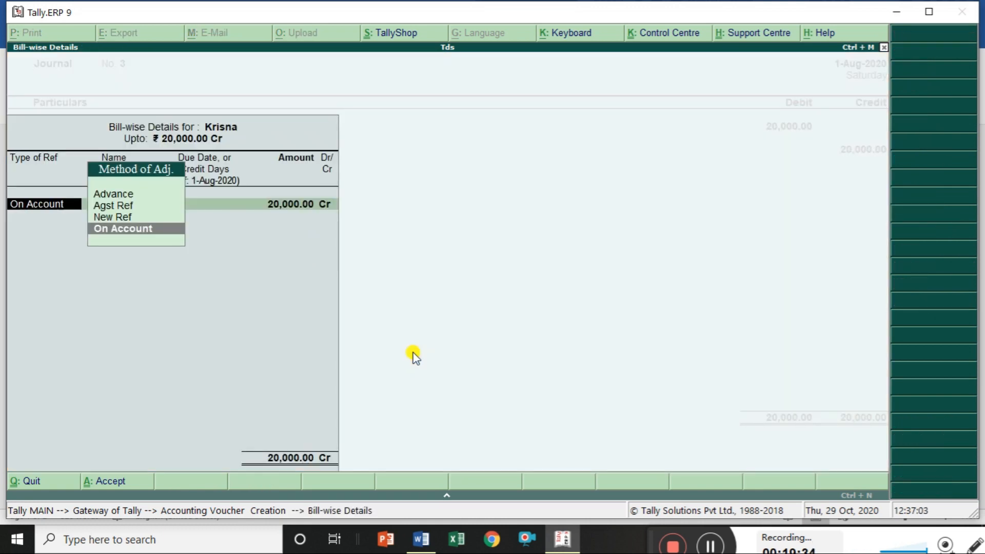
key(Up)
key(Return)
key(Return)
key(Return)
key(Return)
key(Return)
key(Return)
- Enter the narration "total commission rs.20000" and save the commission journal voucher
text(total commission rs.20000)
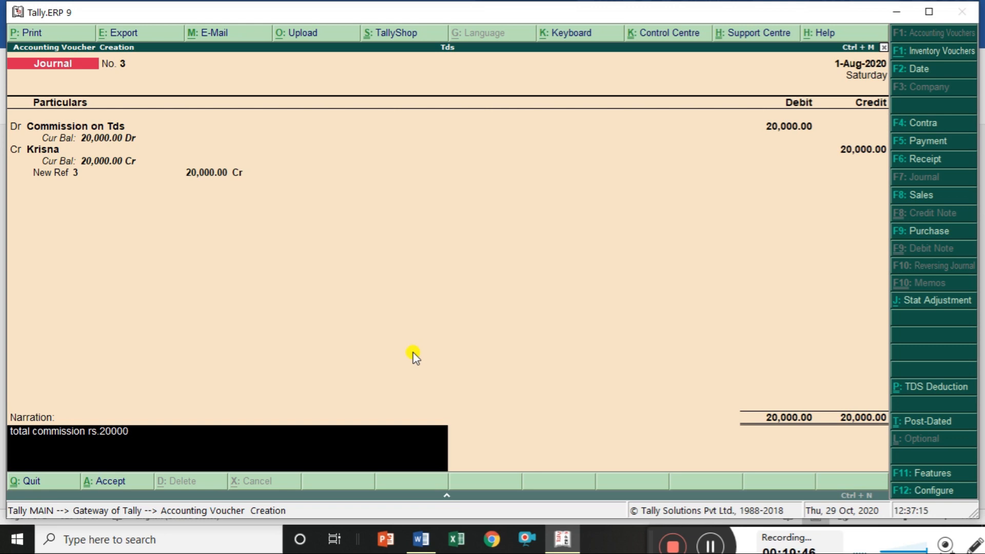
key(Return)
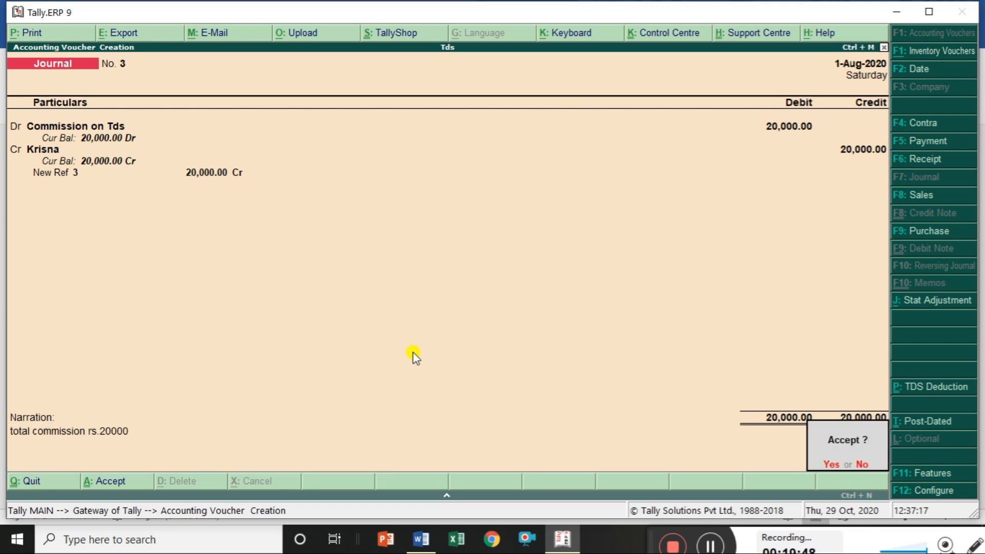
key(Return)
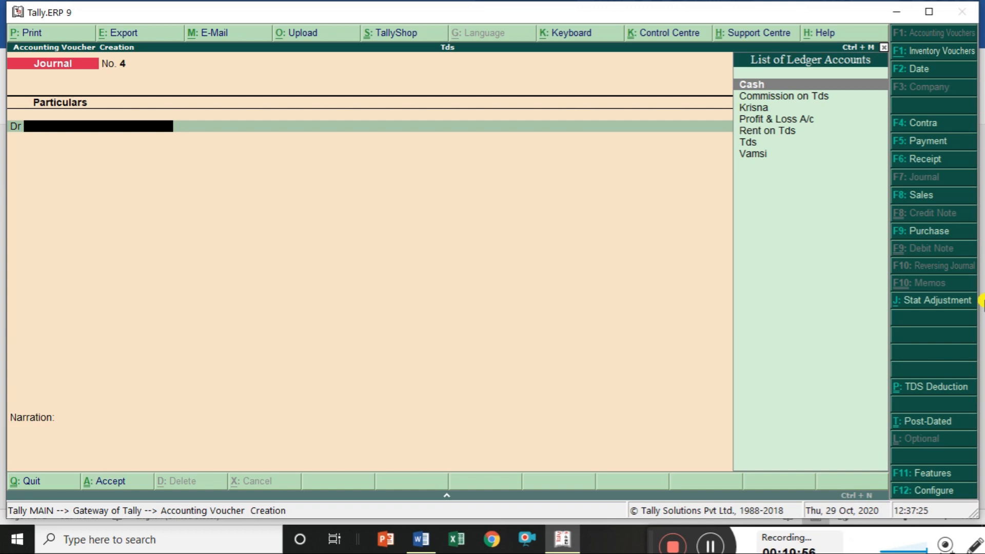
- Set up a TDS deduction till 1-Aug-2020 for the commission payee, with Commission as nature of payment and Tds as duty ledger
click(944, 388)
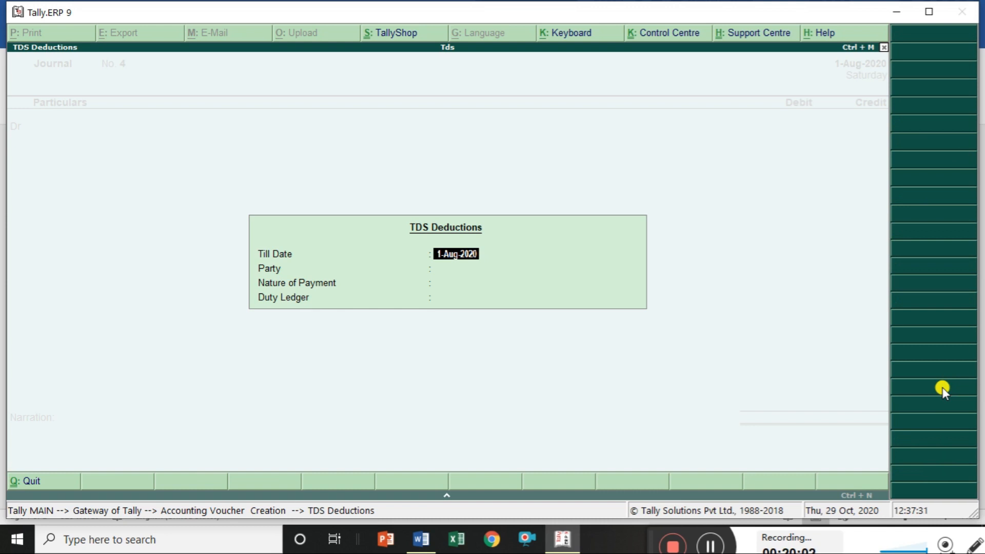
key(Return)
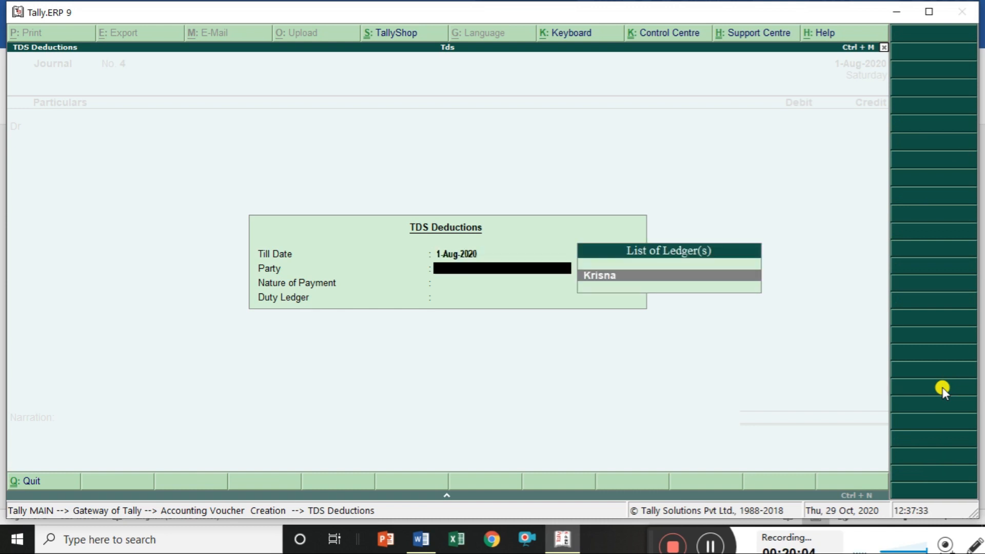
key(Return)
key(Return)
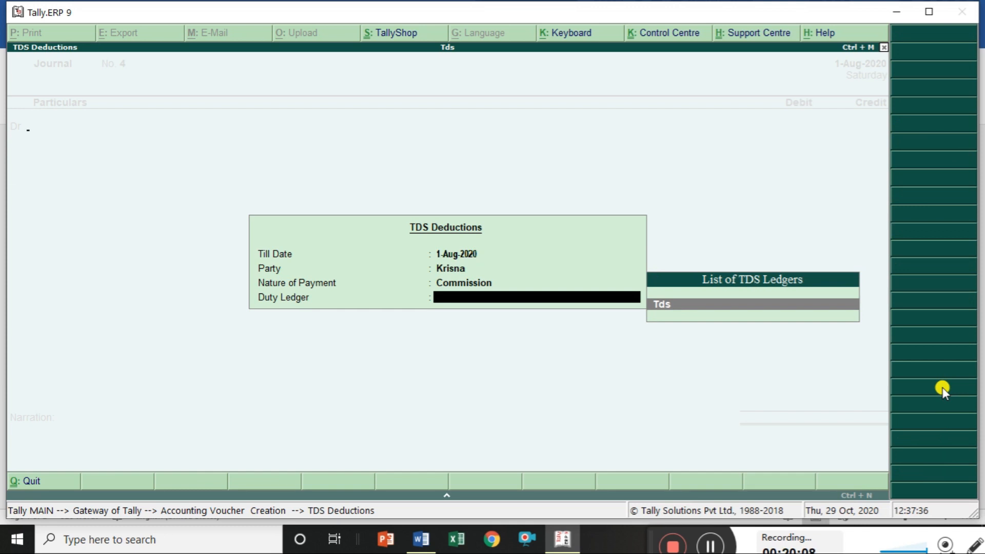
key(Return)
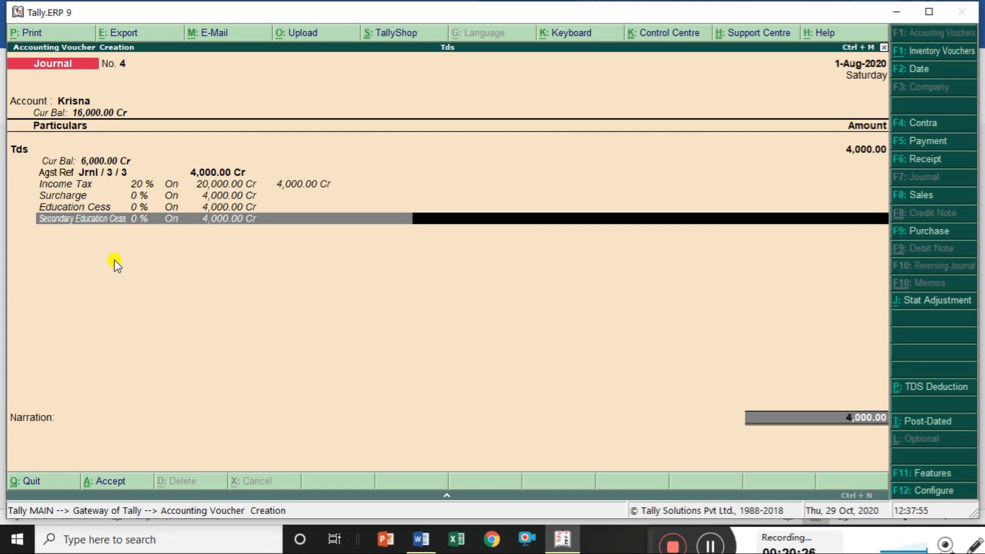
- Save the commission TDS deduction journal voucher without a narration and leave voucher entry
key(Return)
key(Return)
key(Return)
key(Return)
key(Return)
key(Return)
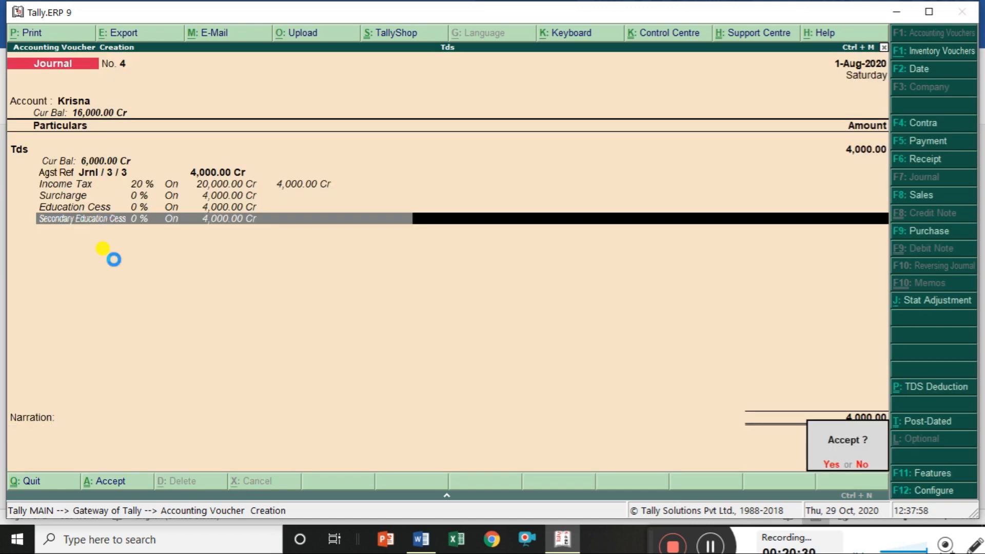
key(Return)
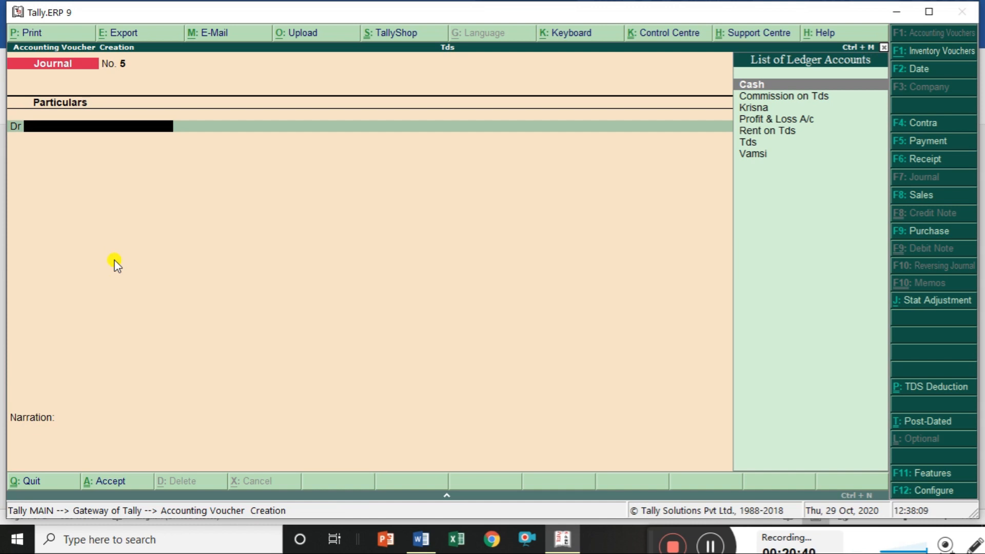
key(Escape)
key(Return)
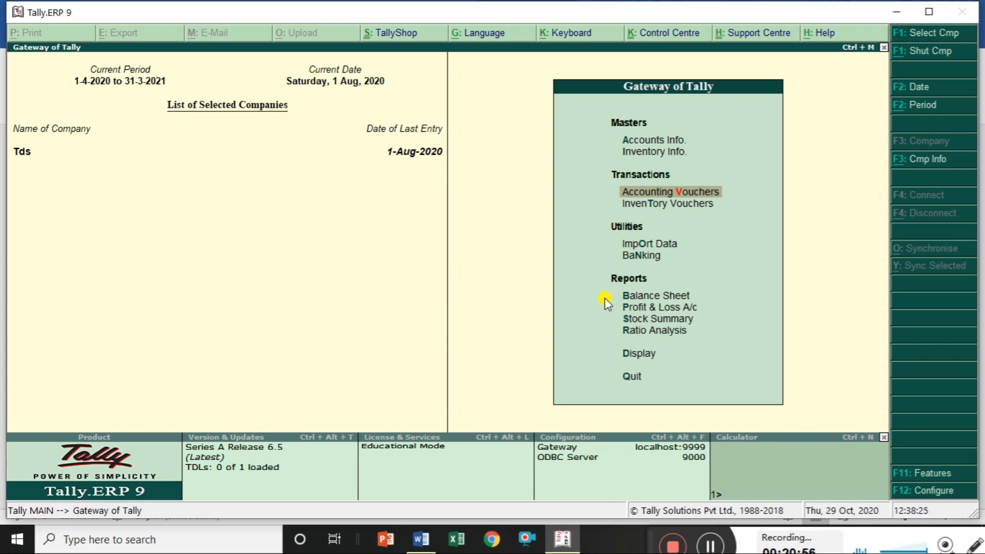
- Examine the pending TDS by nature of payment in the TDS Outstandings statutory report, and return to the Gateway of Tally
click(628, 358)
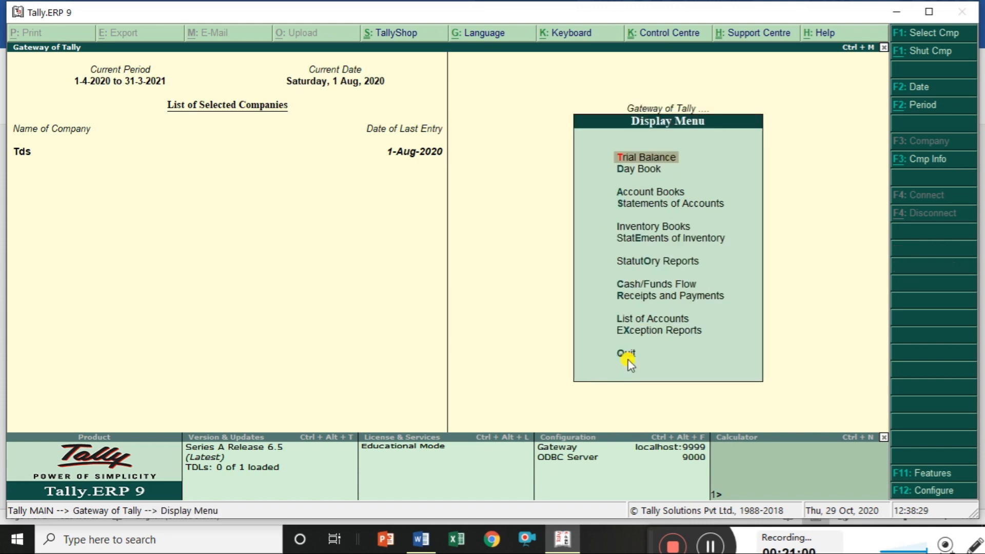
key(Down)
click(647, 260)
key(Return)
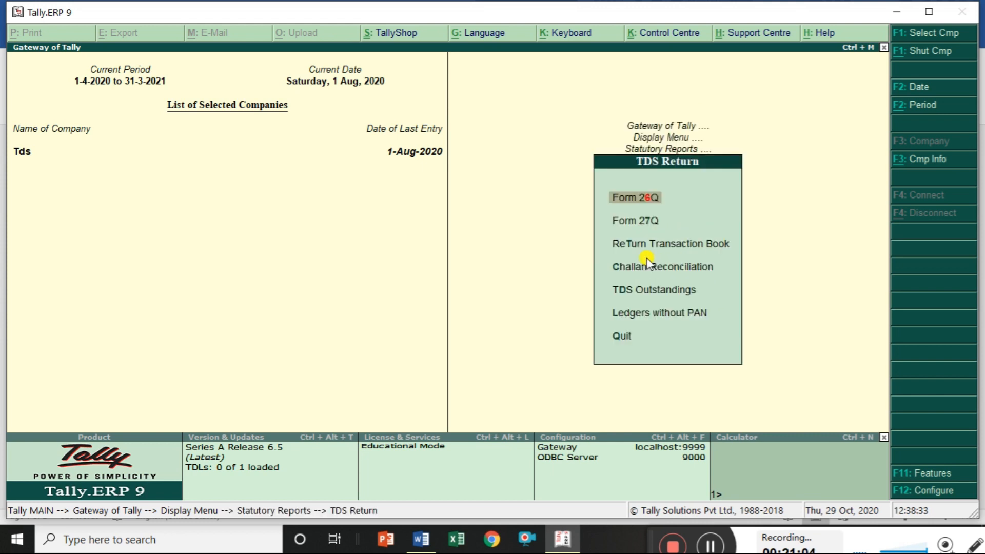
key(Down)
key(Down)
key(Down)
key(Down)
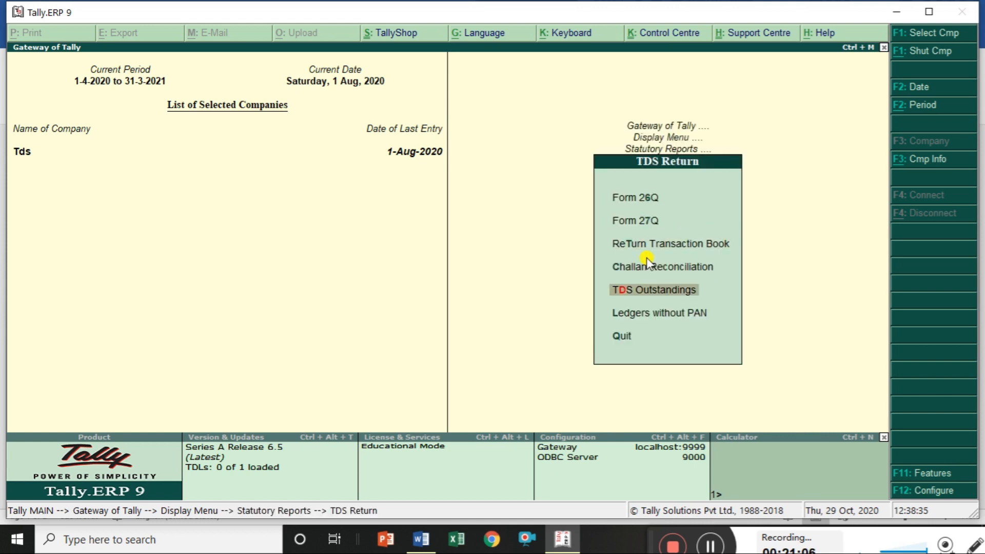
key(Return)
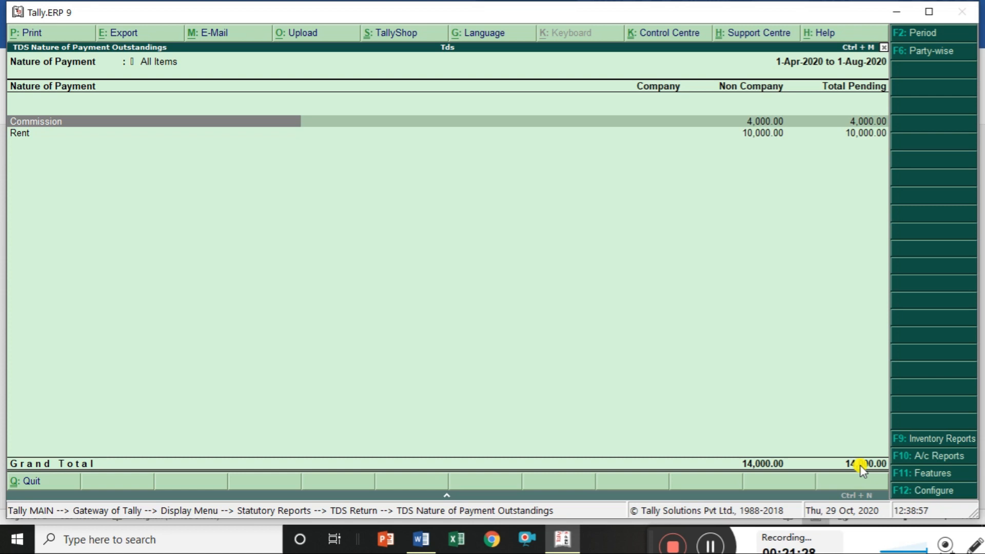
key(Escape)
key(Escape)
key(Escape)
key(Escape)
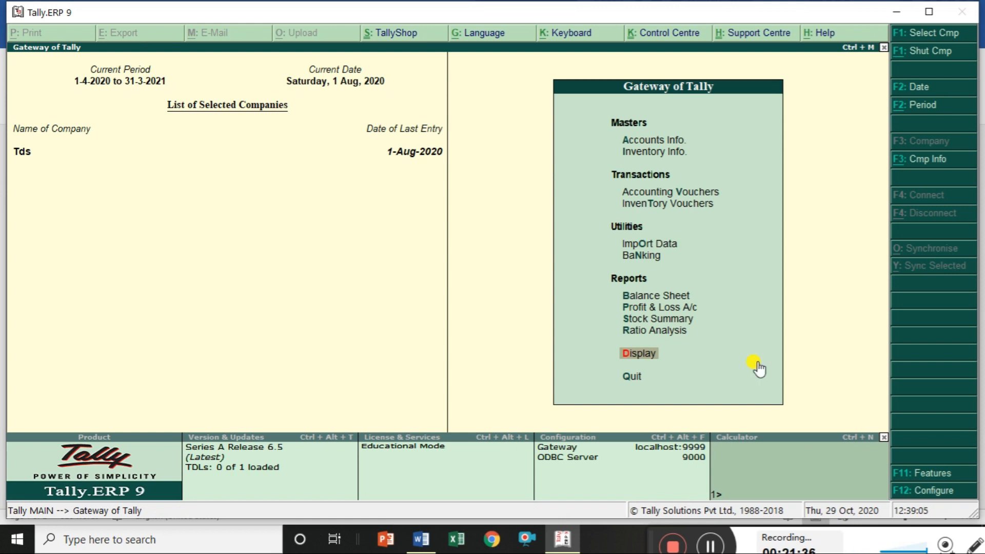
- Start a statutory payment of tax type TDS in a new payment voucher
click(693, 192)
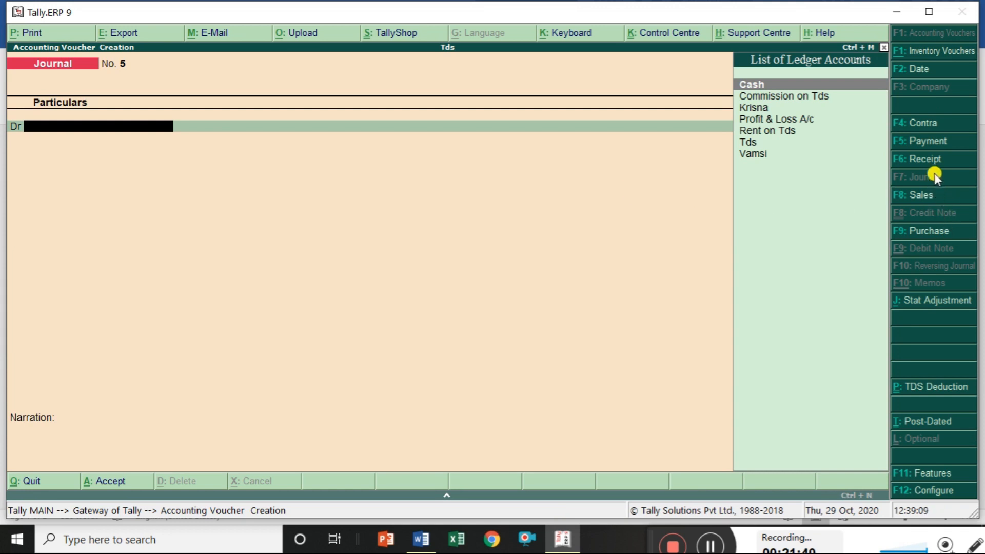
click(933, 146)
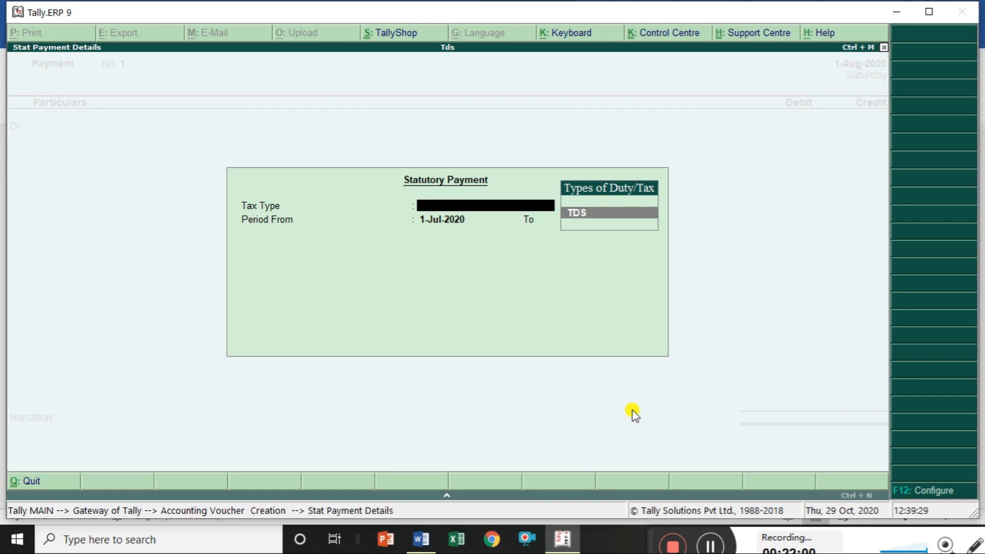
key(Return)
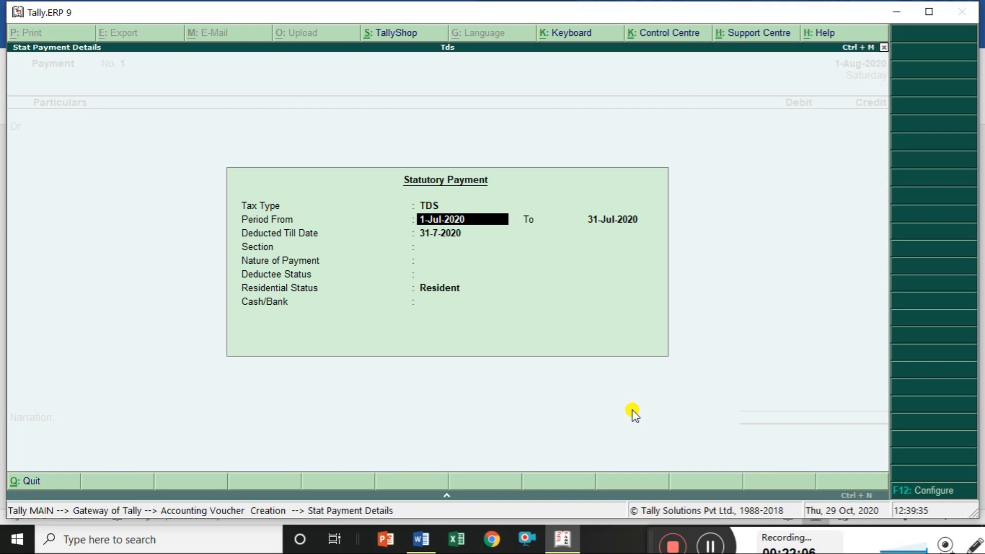
- Set the statutory payment period from 1-8-2020 to 31-8-2020 and the deducted till date to 1-8-2020
text(1-)
text(8-2020)
key(Return)
text(3-8)
key(BackSpace)
key(BackSpace)
text(1-8-2020)
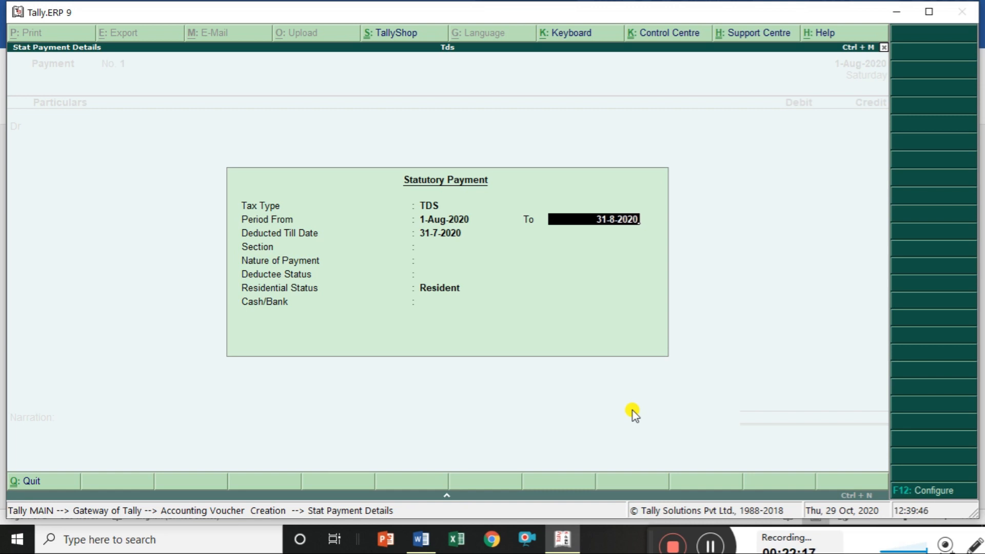
key(Return)
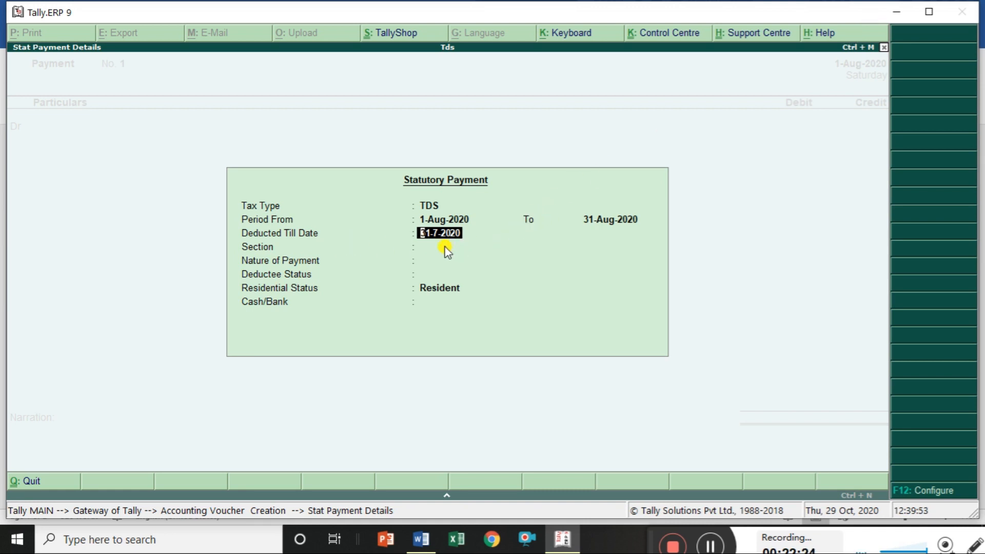
text(1-8-2020)
key(Return)
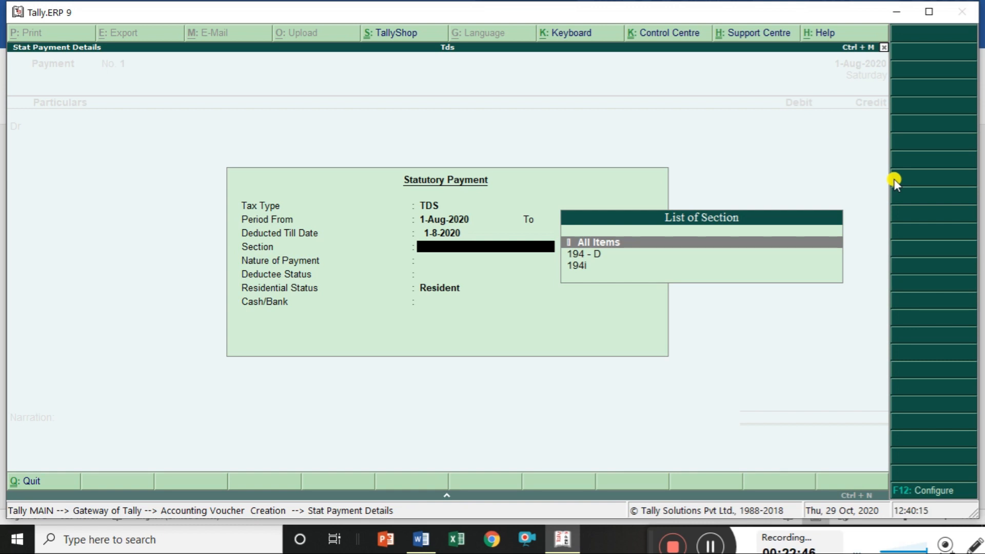
- Set the section, nature of payment, deductee status and residential status of the statutory payment to All Items
key(Return)
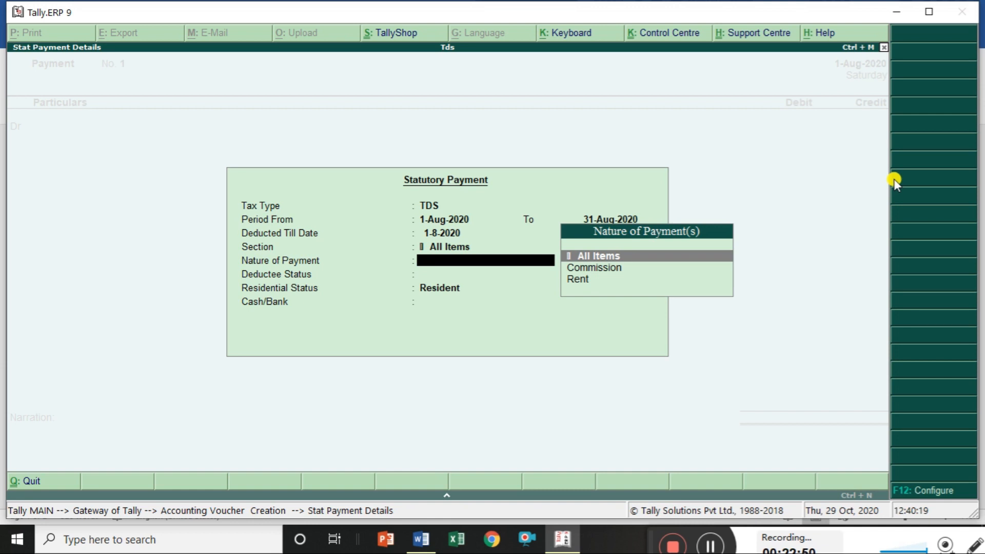
key(Return)
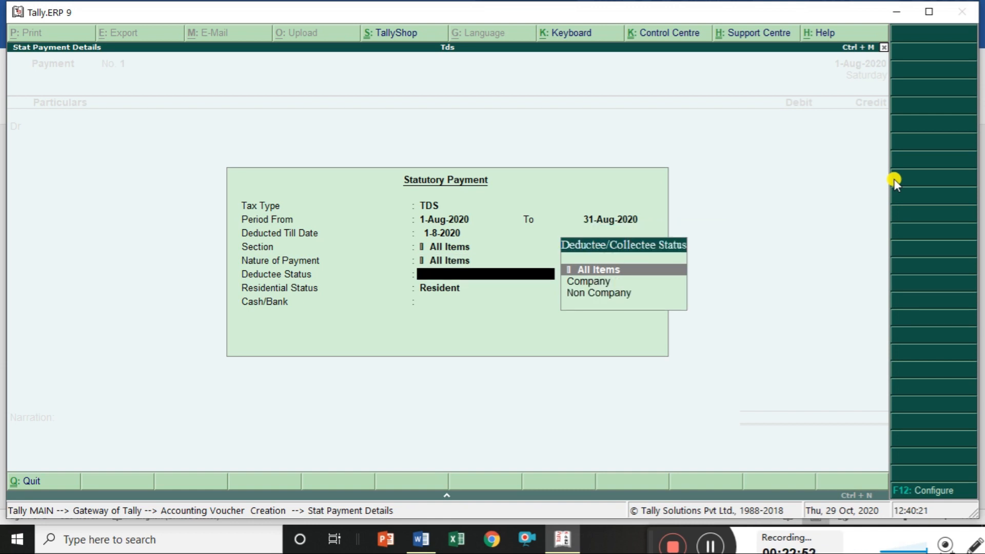
key(Return)
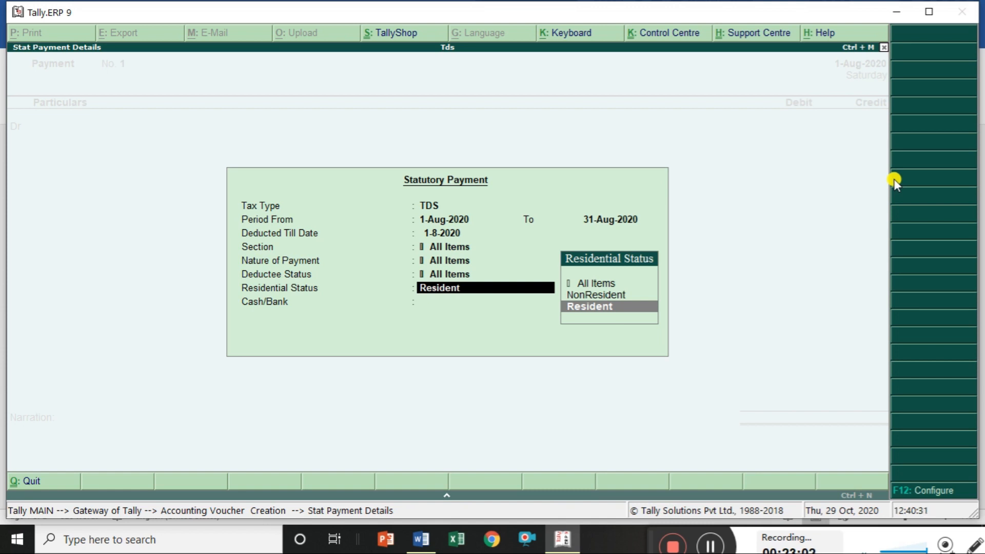
key(Up)
key(Up)
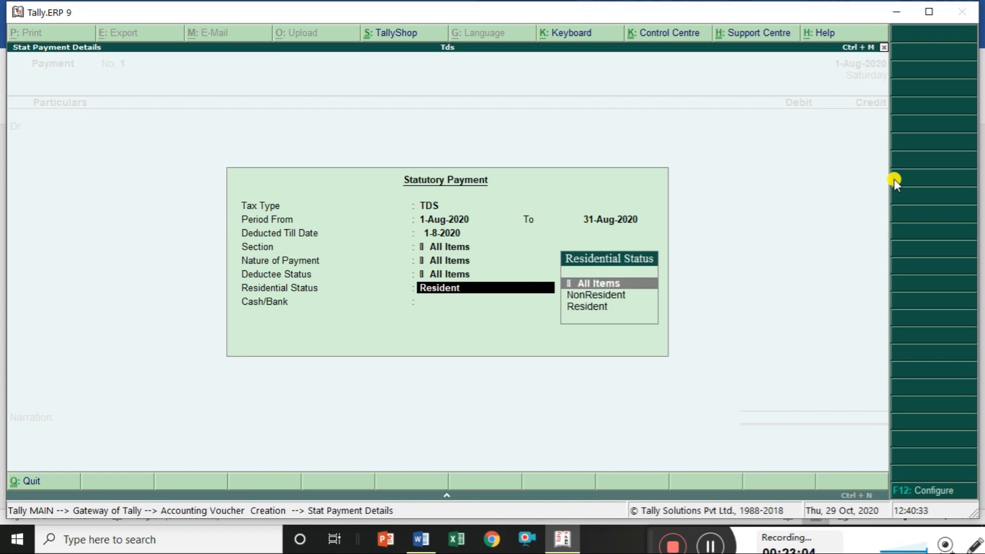
key(Return)
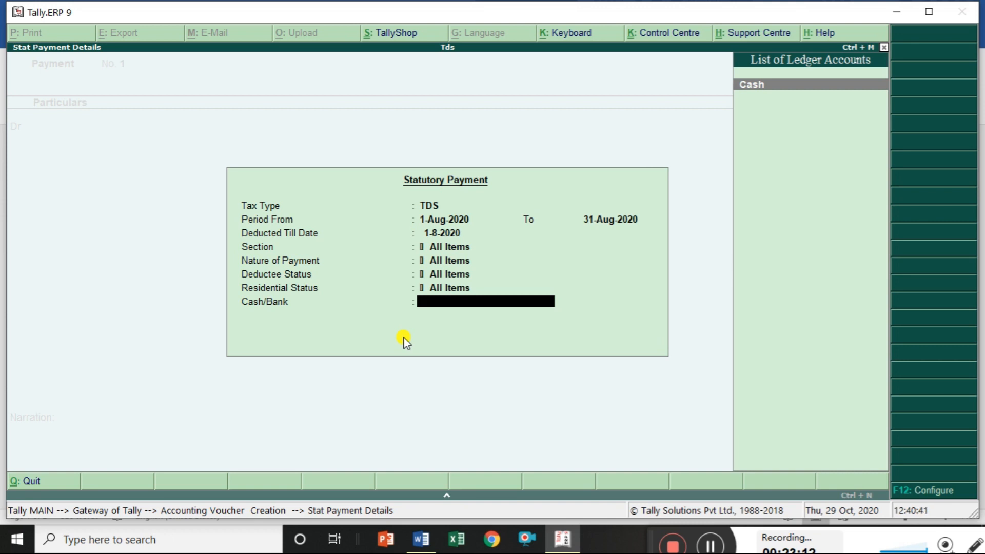
- Create an Hdfc ledger under Bank Accounts and choose it as the Cash/Bank ledger for the TDS payment
key(alt+c)
text(Hdfc)
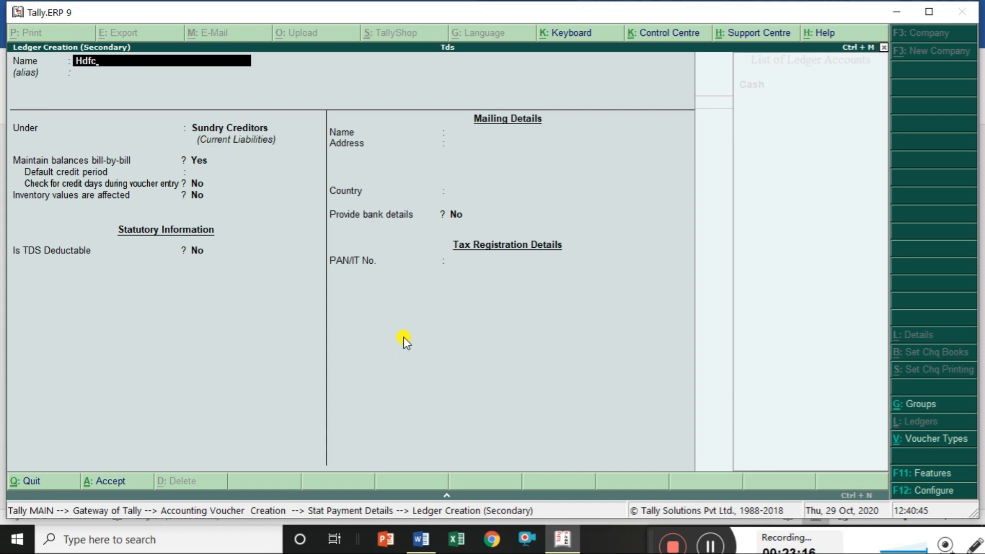
key(Return)
text(Ba)
key(Return)
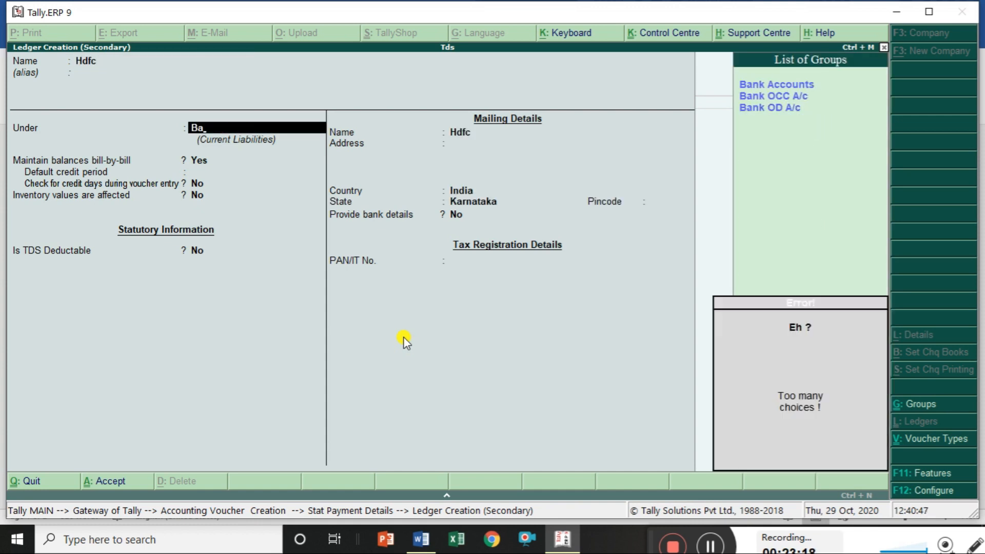
key(Down)
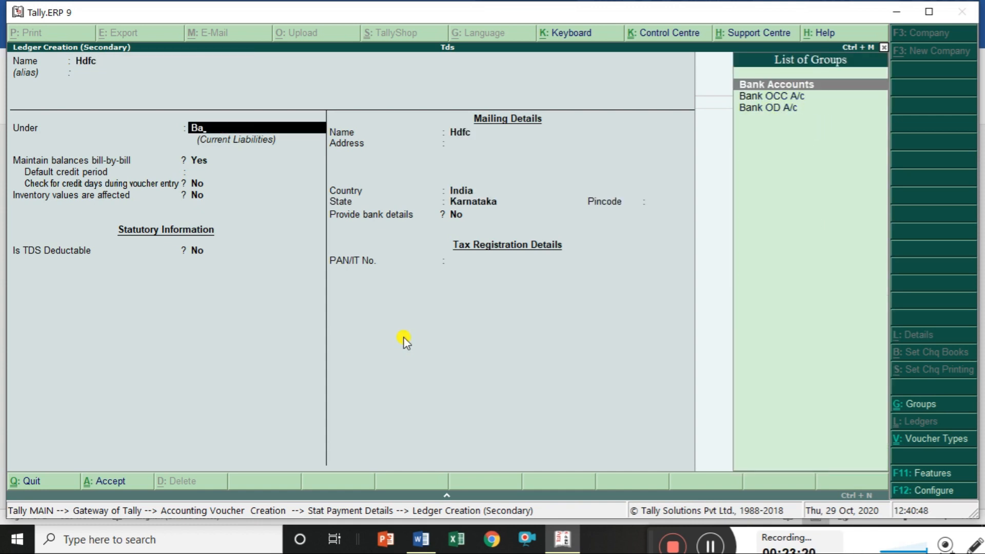
key(Return)
key(Return)
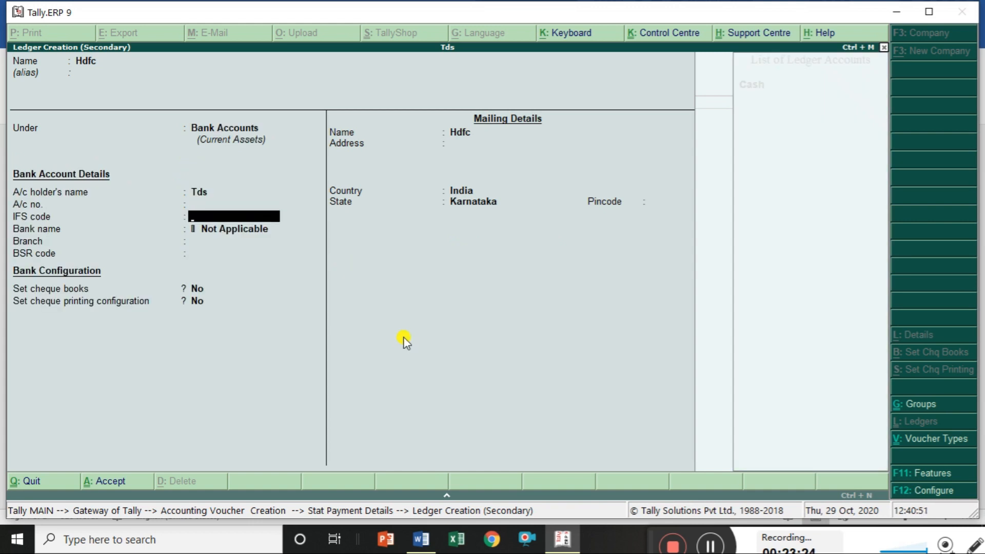
key(ctrl+a)
key(Down)
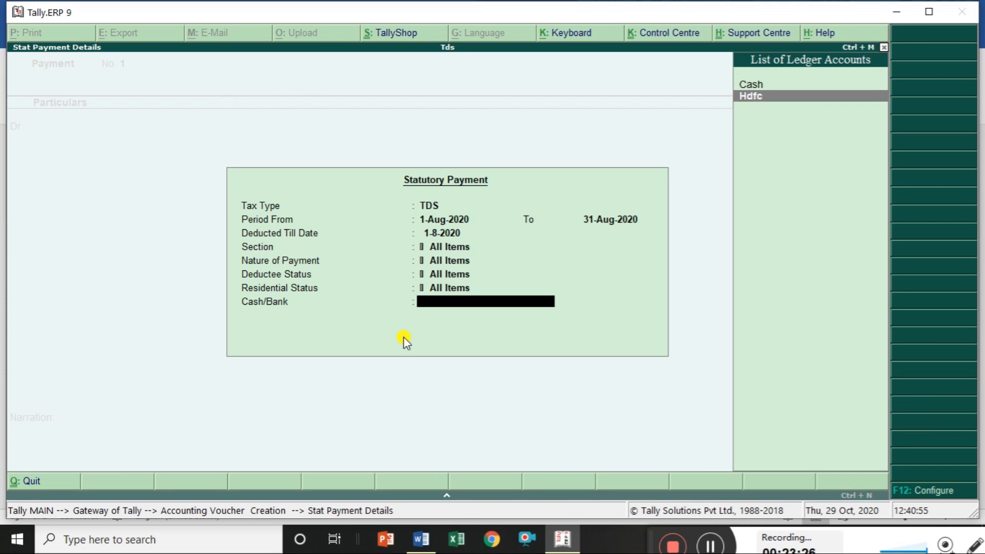
key(Return)
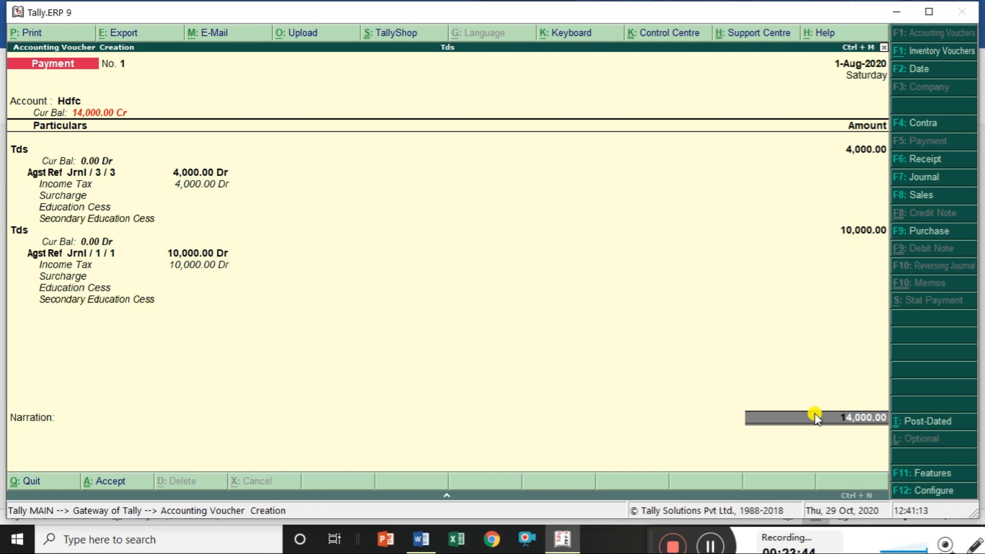
- Allocate the 14,000.00 Hdfc payment to a cheque dated 1-Aug-2020, save the payment voucher without a narration, and leave voucher entry
key(Return)
key(Return)
key(Return)
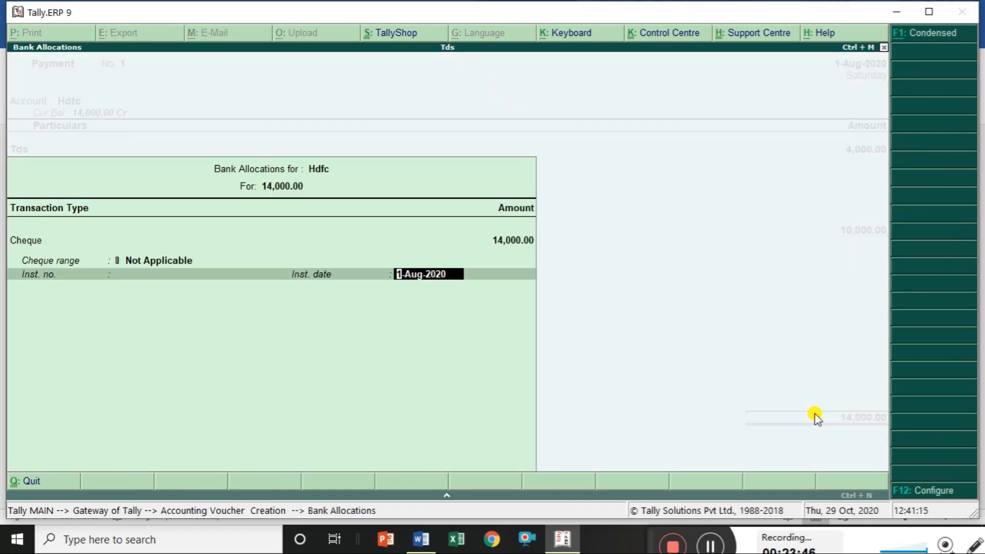
key(Return)
key(Return)
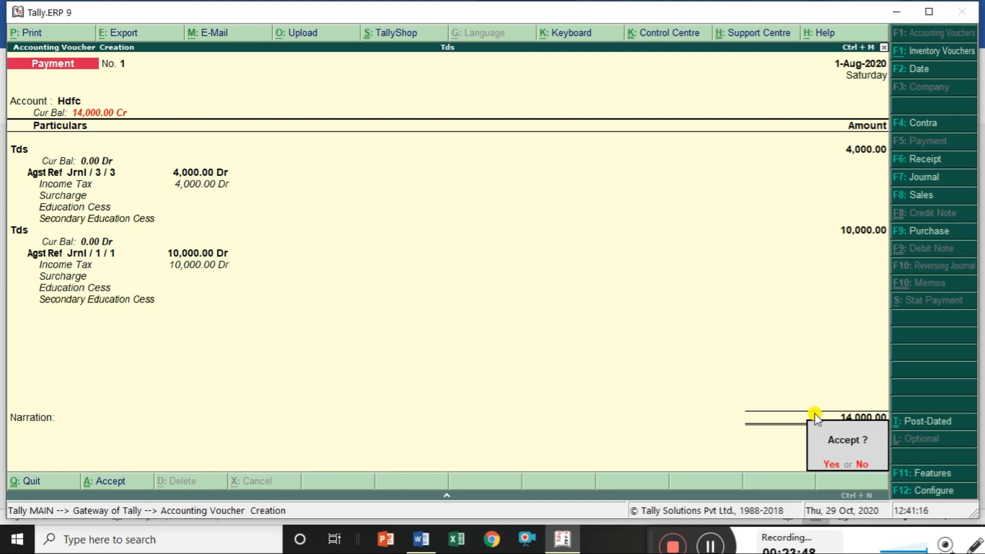
key(Return)
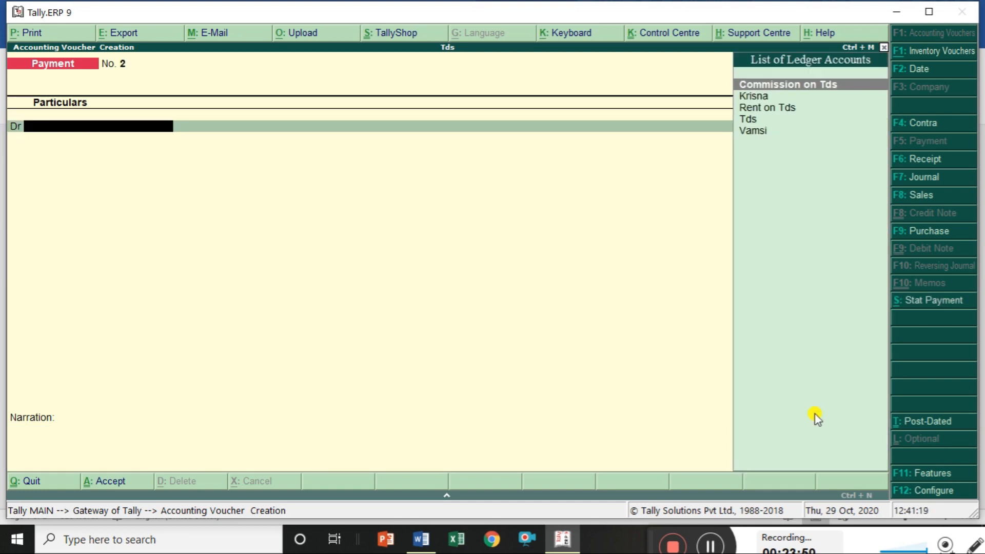
key(Escape)
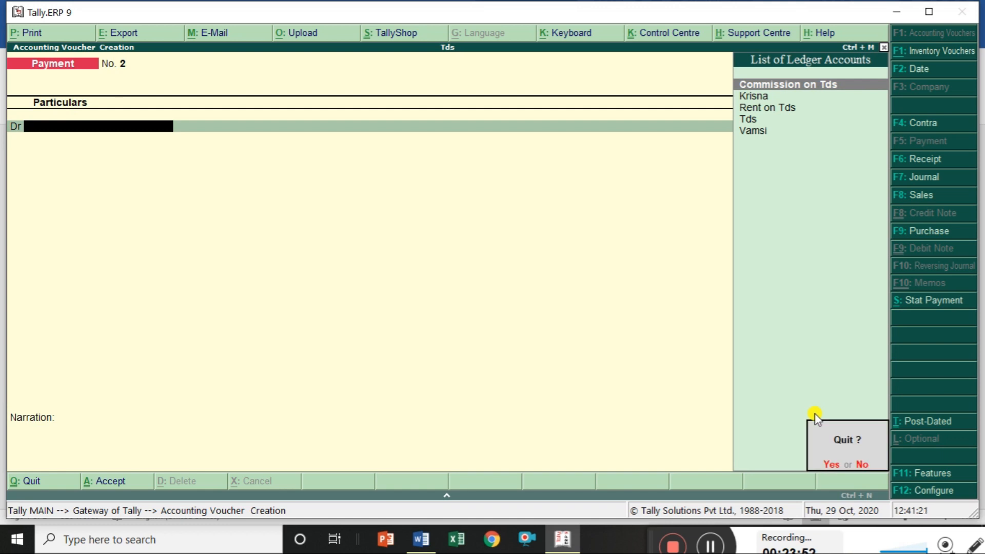
key(Return)
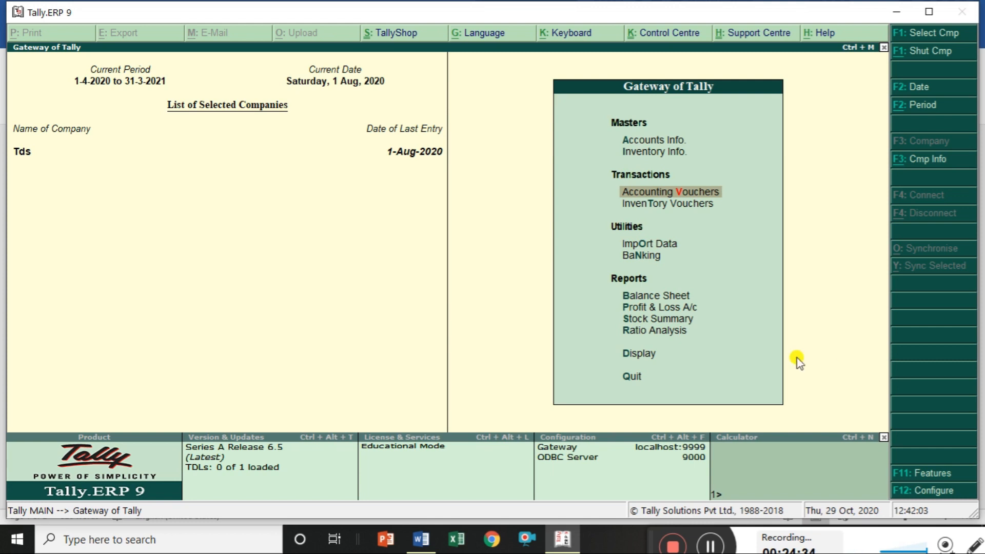
- Open the Bills Payable report from the outstandings statements
click(635, 354)
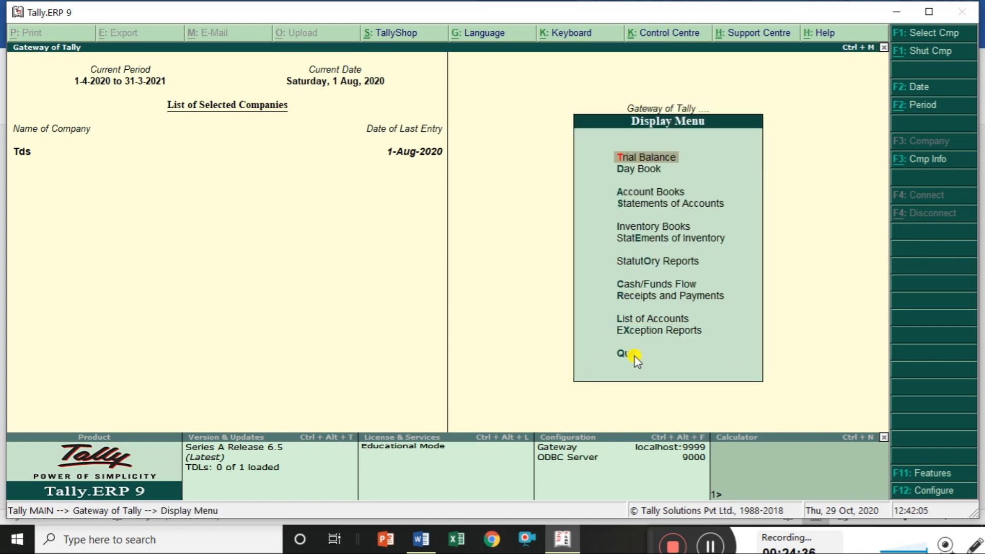
click(655, 203)
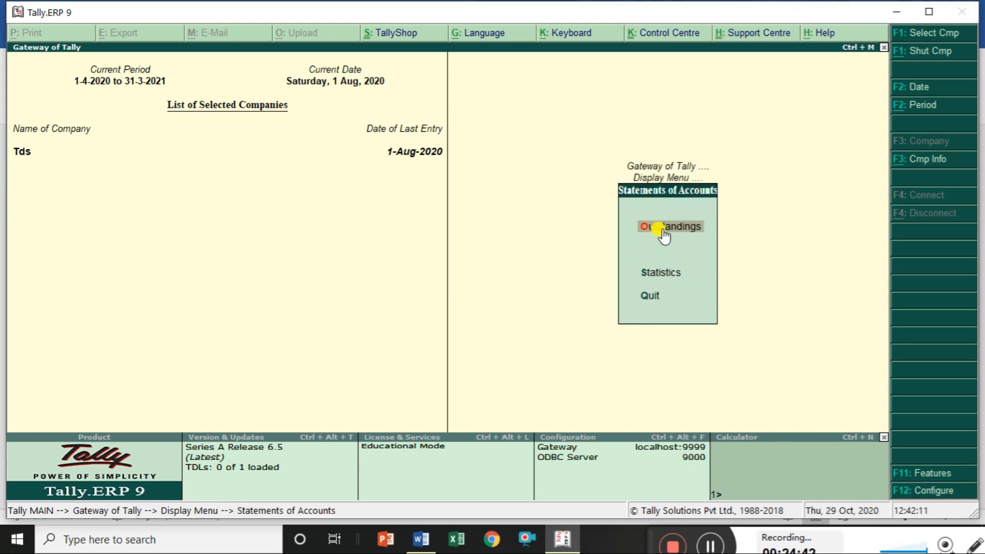
click(664, 231)
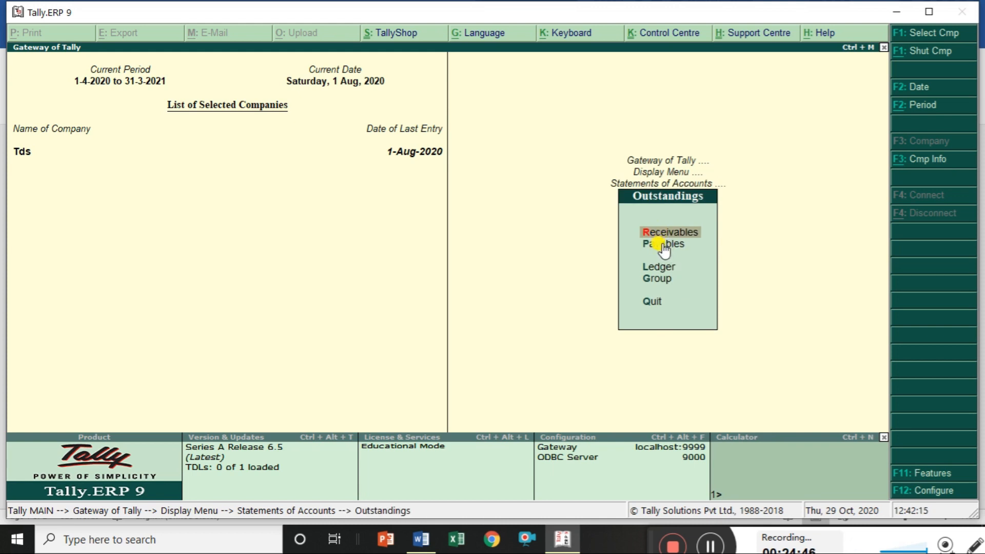
click(664, 246)
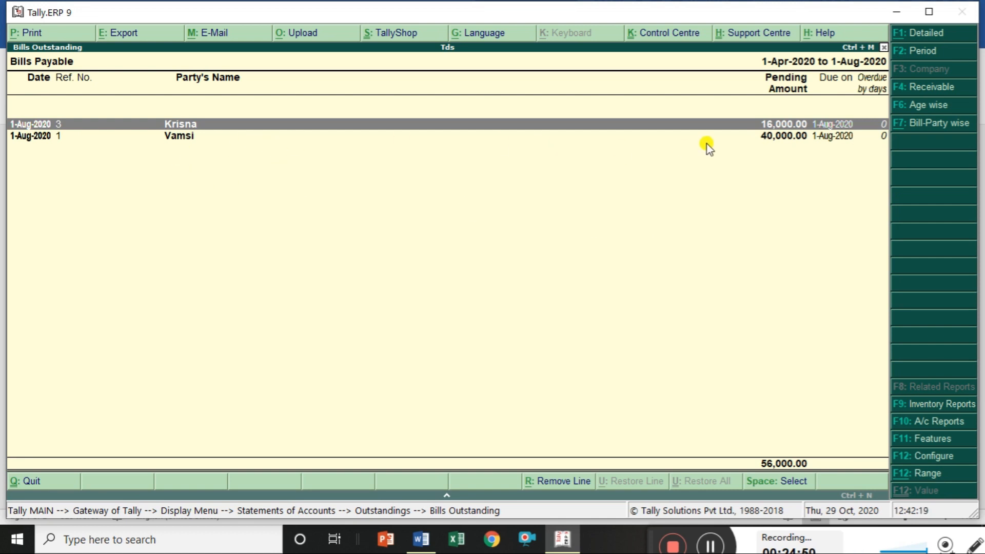
- Expand both pending bills to examine the journal entries behind them, and return to the Gateway of Tally
click(790, 132)
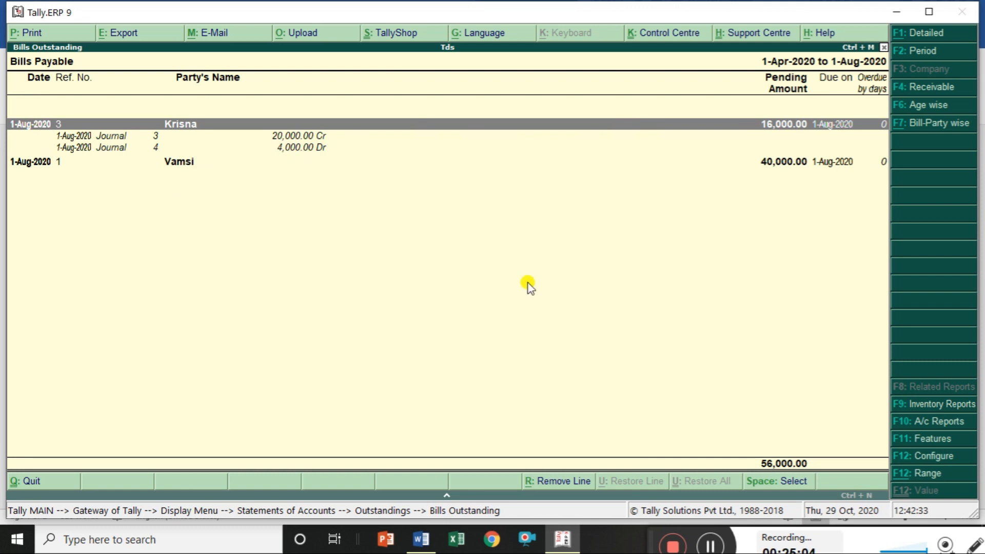
click(783, 163)
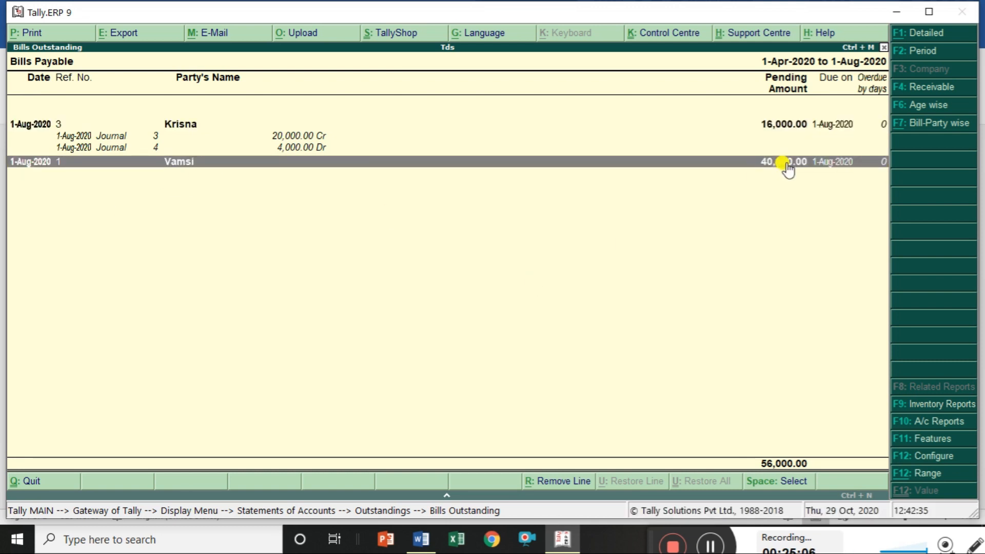
key(shift+Return)
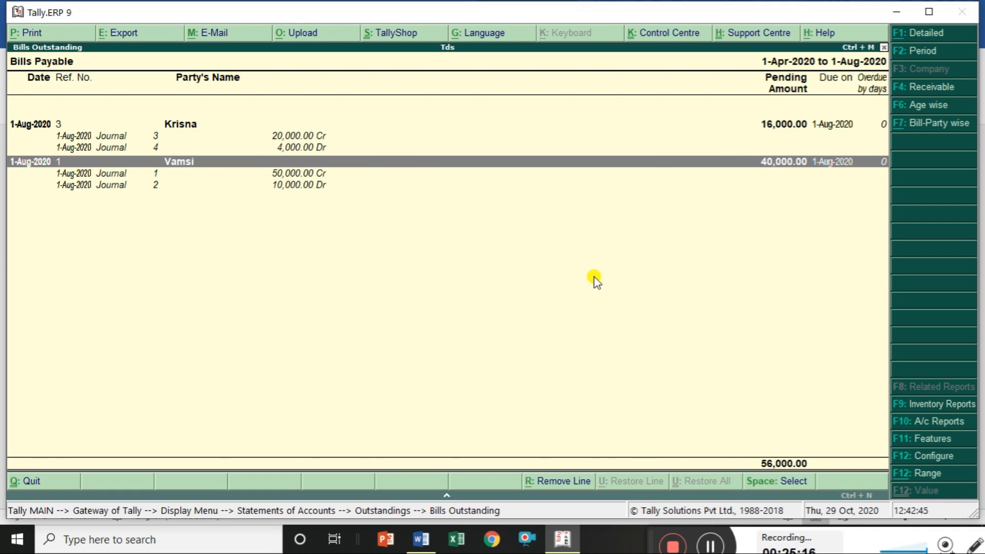
key(Escape)
key(Escape)
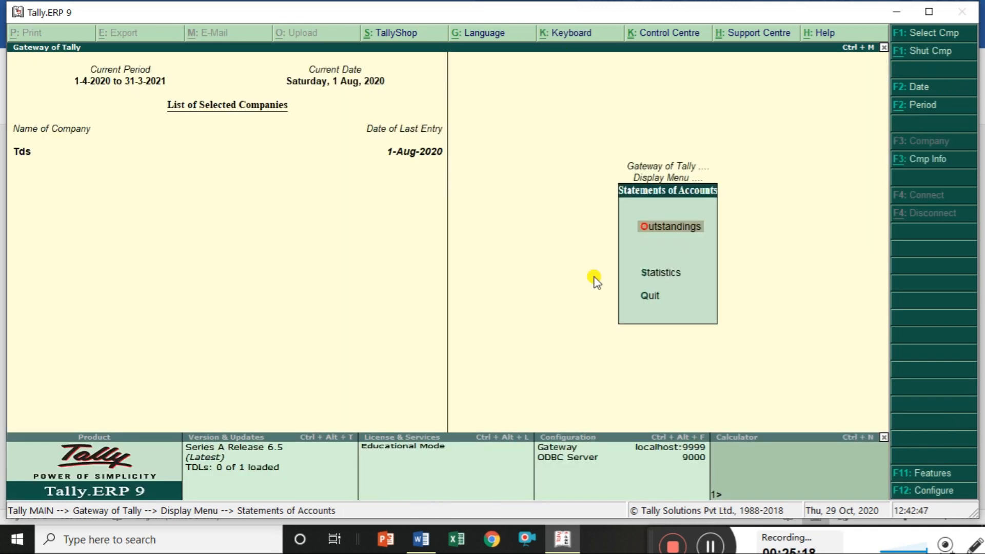
key(Escape)
key(Escape)
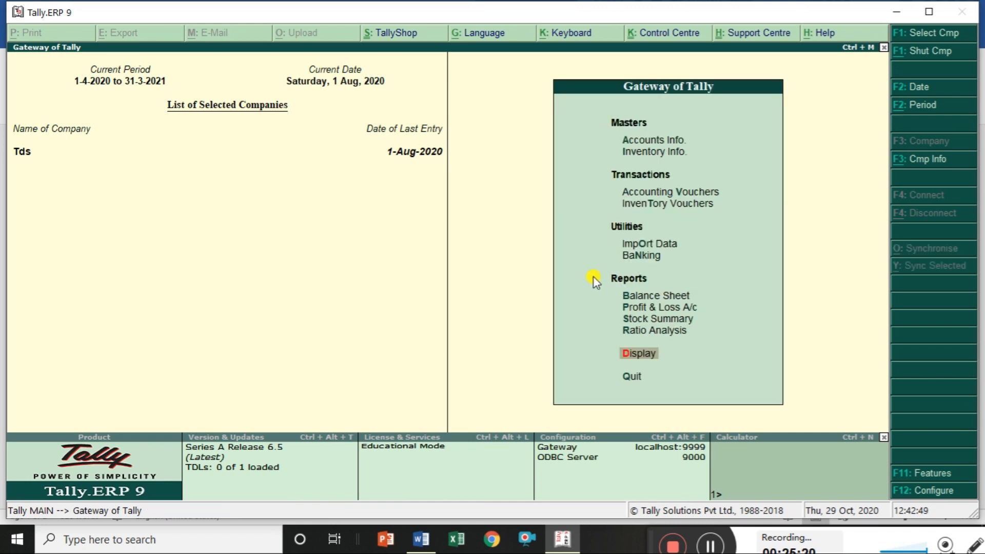
- Start a payment voucher debiting the rent payee's ledger with 40,000.00, adjusted as Agst Ref against bill 1
click(671, 192)
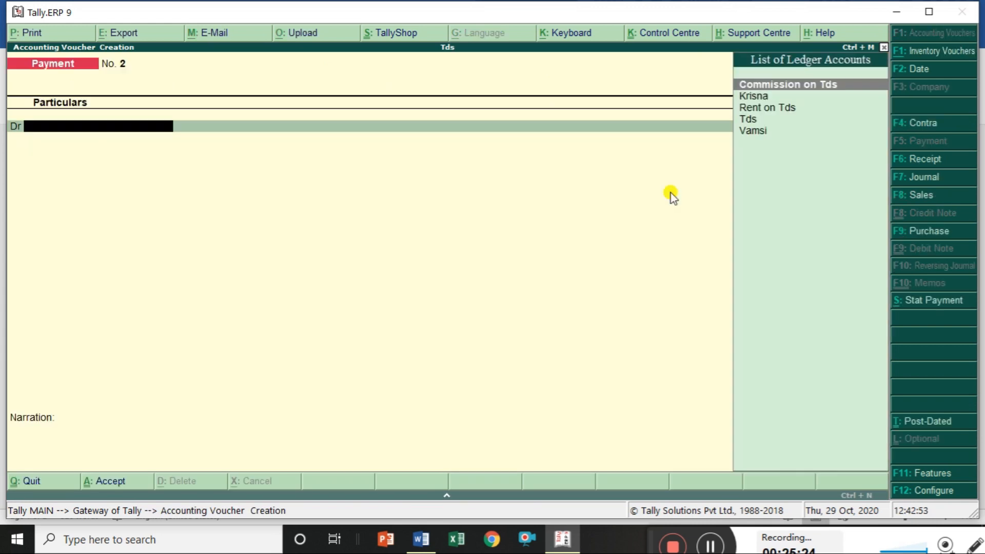
text(Va)
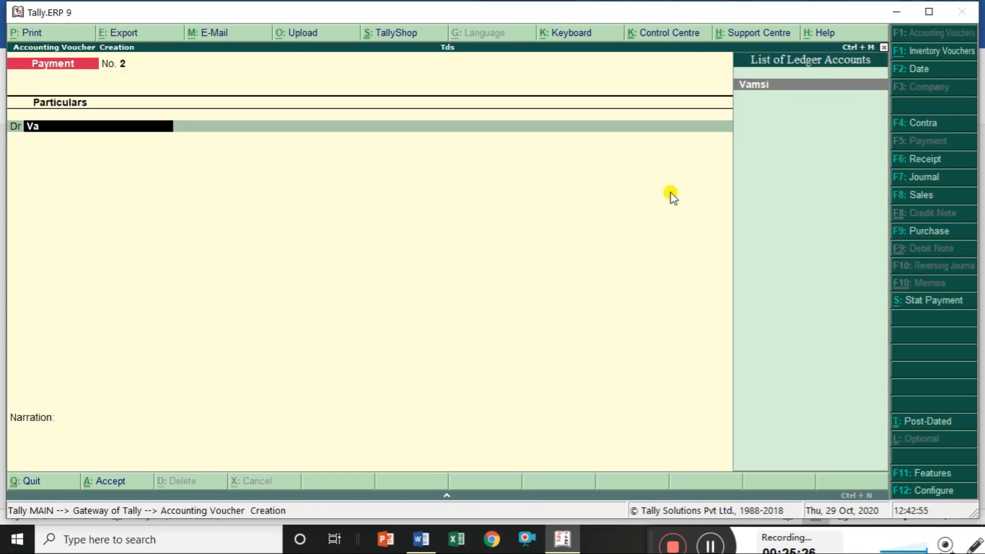
key(Return)
text(400000.00)
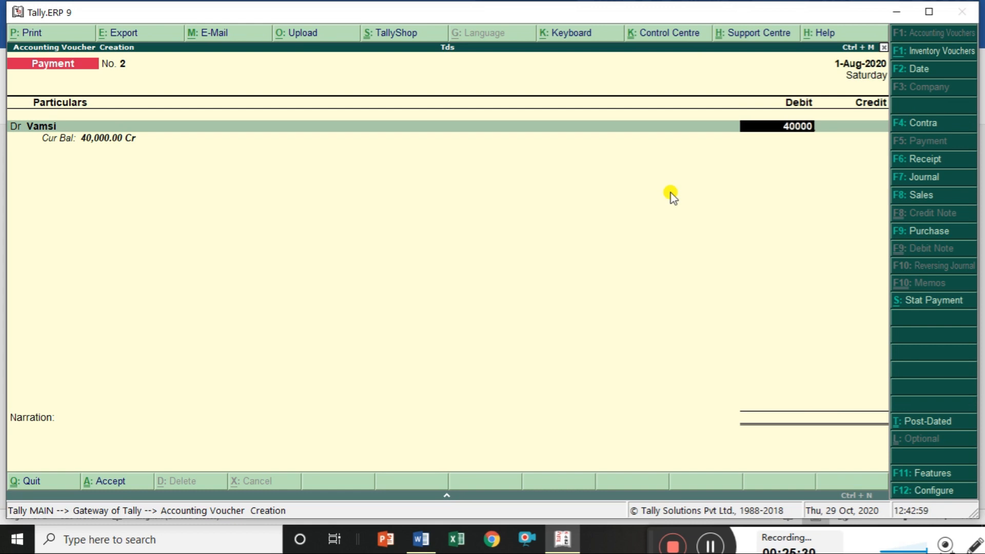
key(Return)
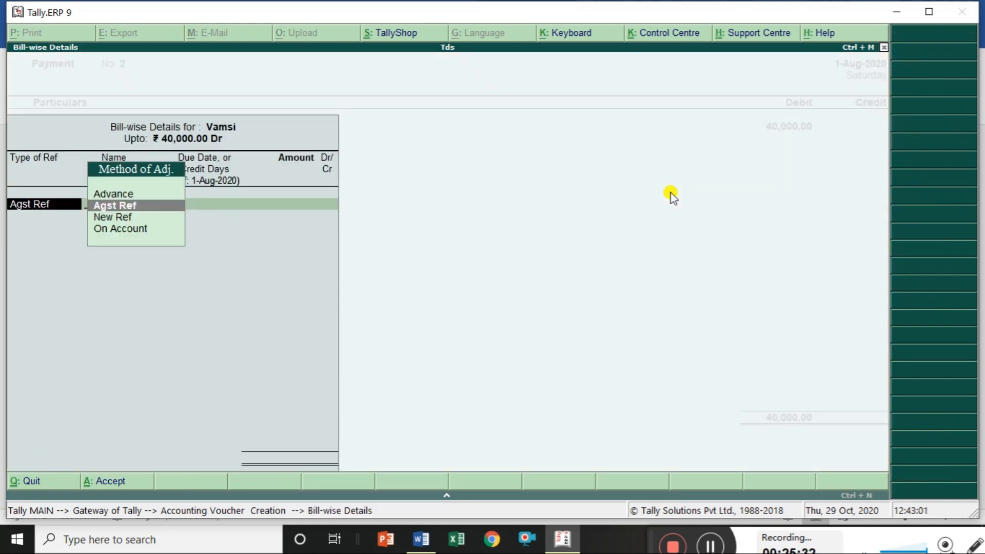
key(Return)
key(Return)
key(Return)
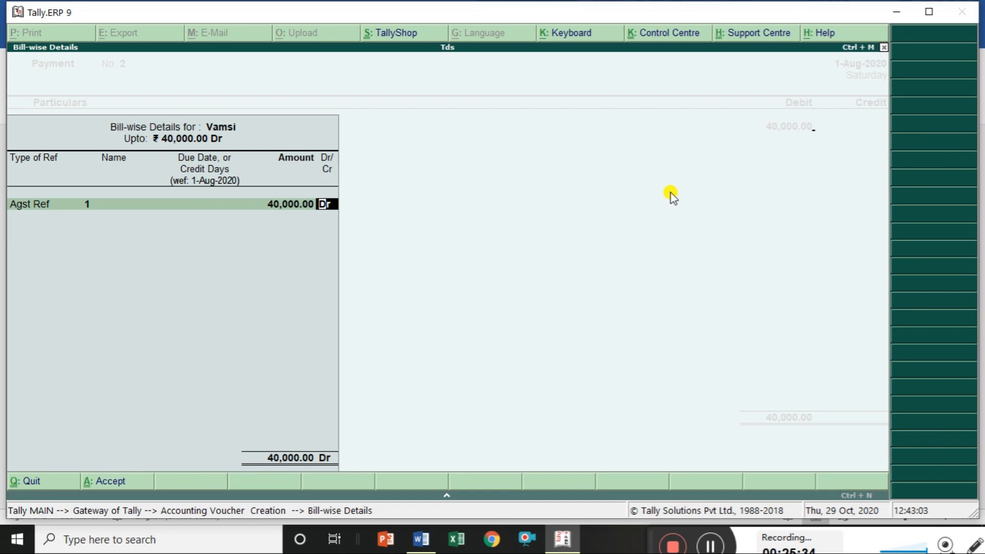
key(Return)
- Credit Cash with 40,000.00, enter the narration "rent paid", and save the payment voucher
text(Ca)
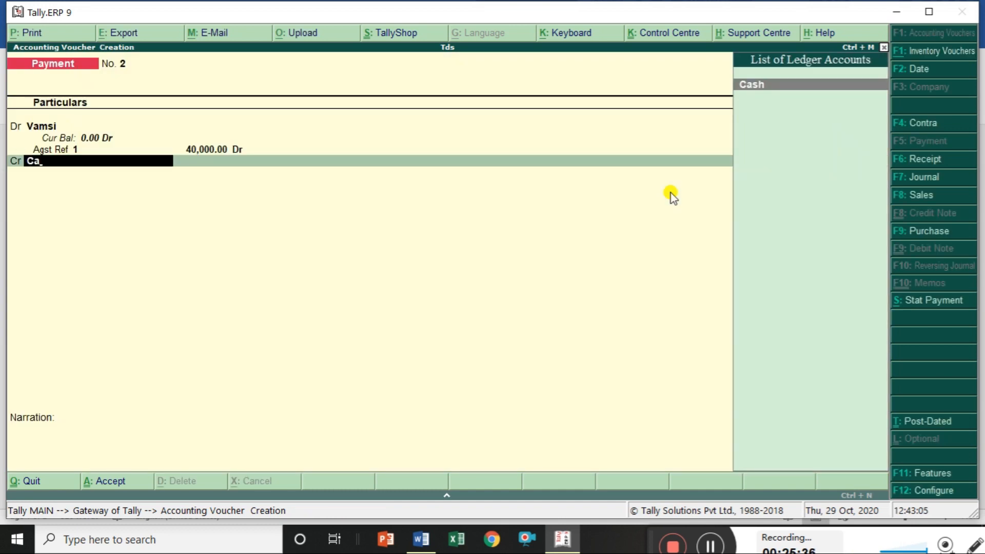
key(Return)
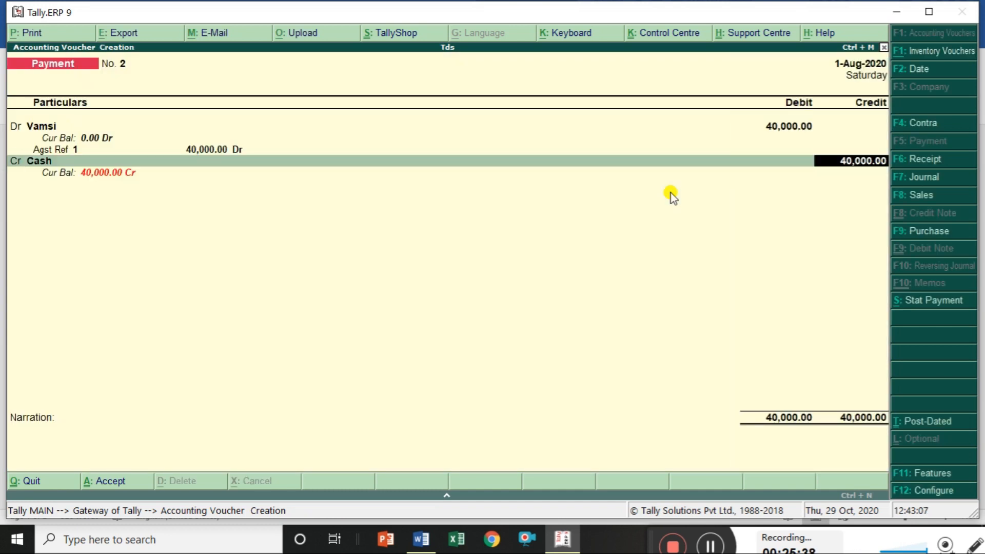
key(Return)
key(Return)
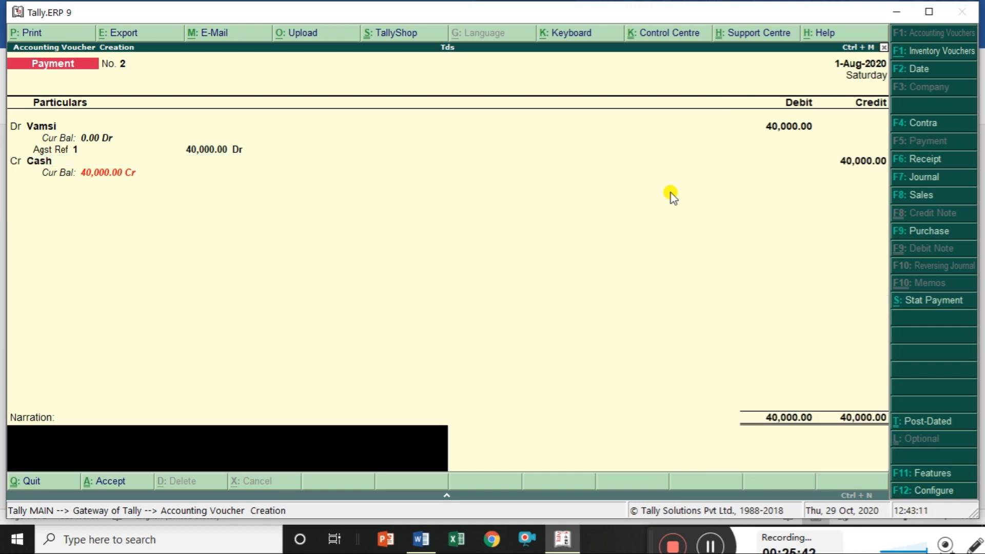
text(rent paid)
key(Return)
key(Return)
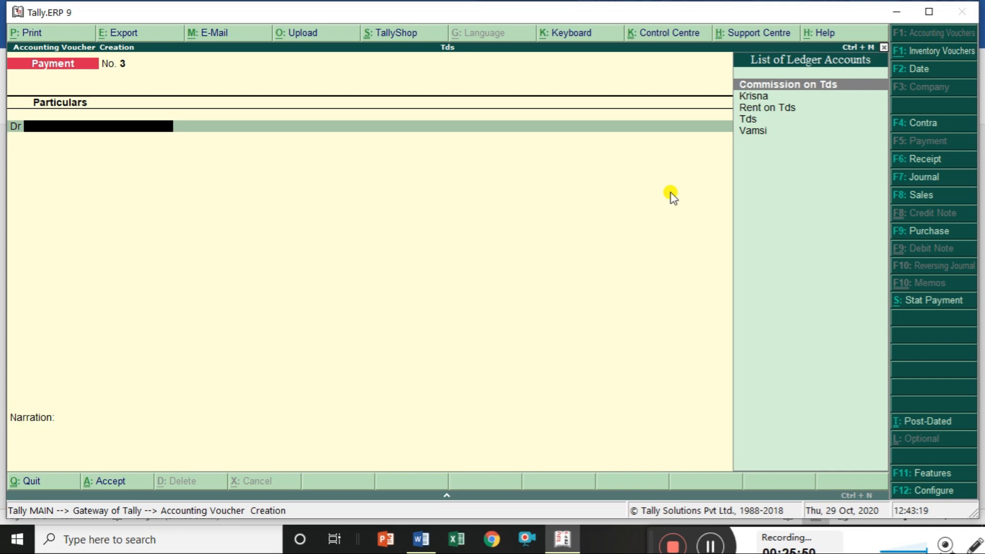
- In a new payment voucher, debit the commission payee's ledger with 16,000.00, adjusted as Agst Ref against bill 3
text(k)
key(Return)
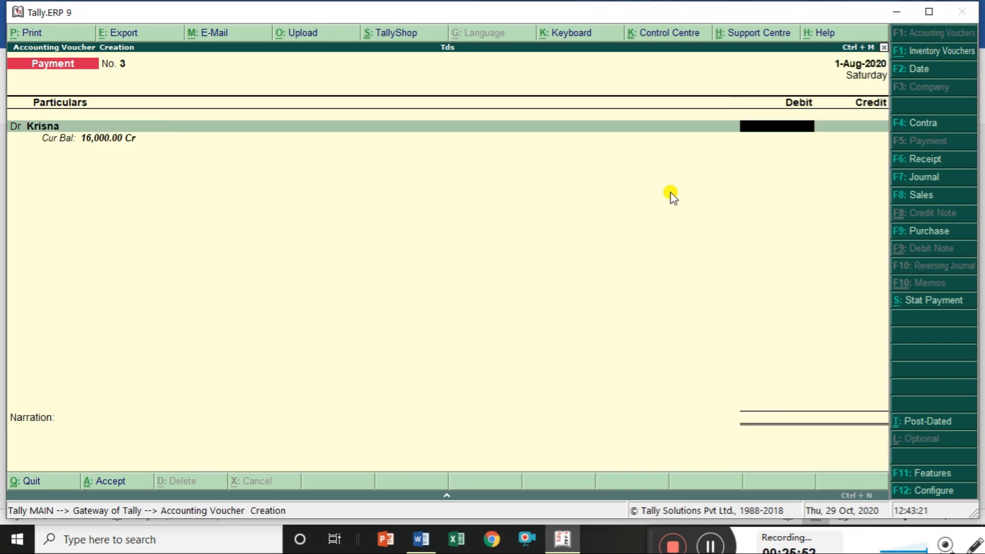
text(16000)
key(Return)
key(Return)
key(Return)
key(Return)
key(Return)
key(Return)
key(Return)
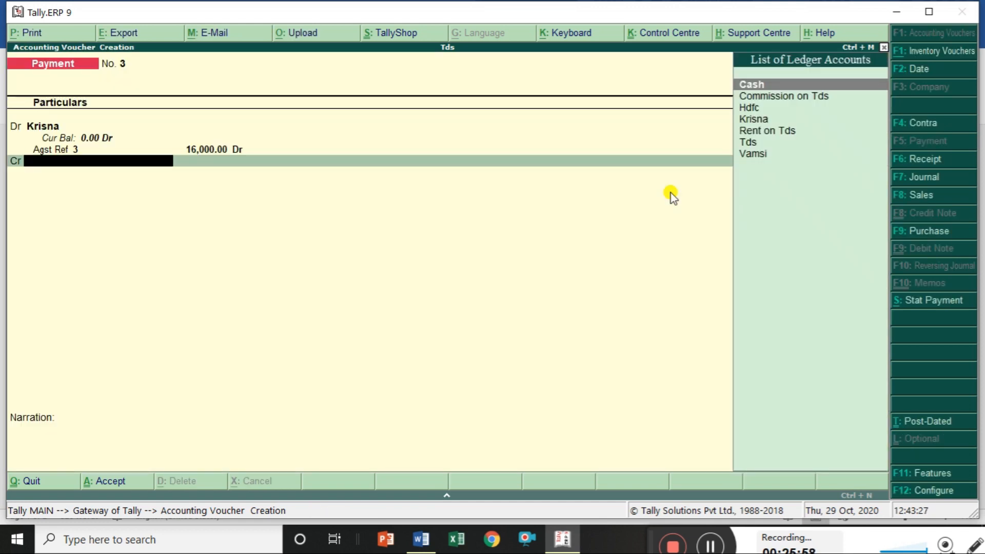
- Credit Hdfc with 16,000.00, enter the narration "commission", save the payment voucher, and leave voucher entry
key(Down)
key(Down)
key(Return)
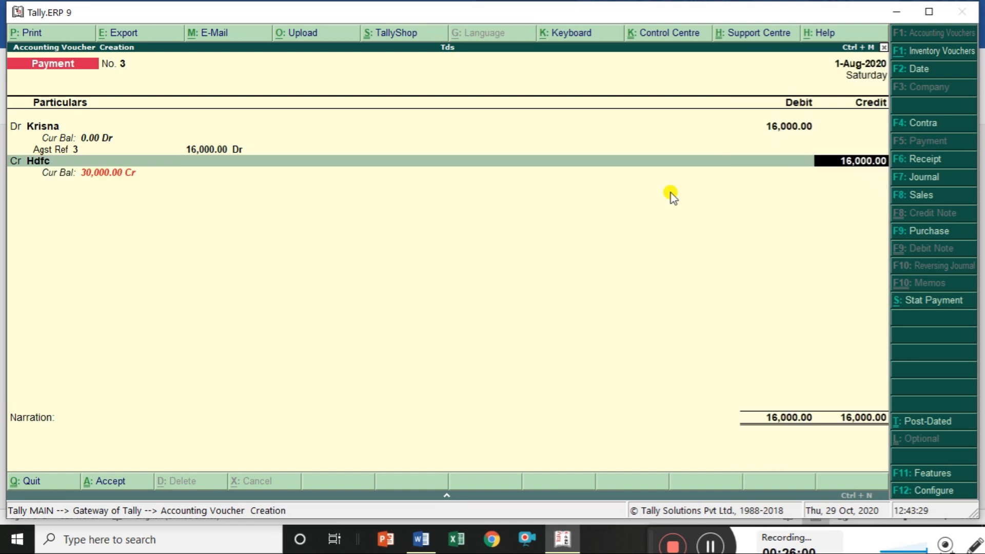
key(Return)
key(Return)
key(Return)
key(Return)
text(co)
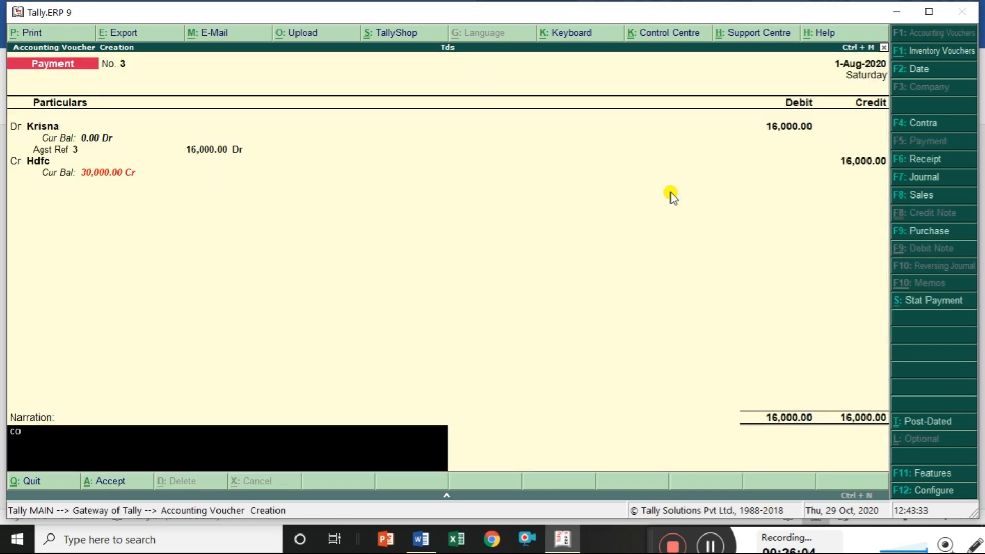
text(mmission)
key(Return)
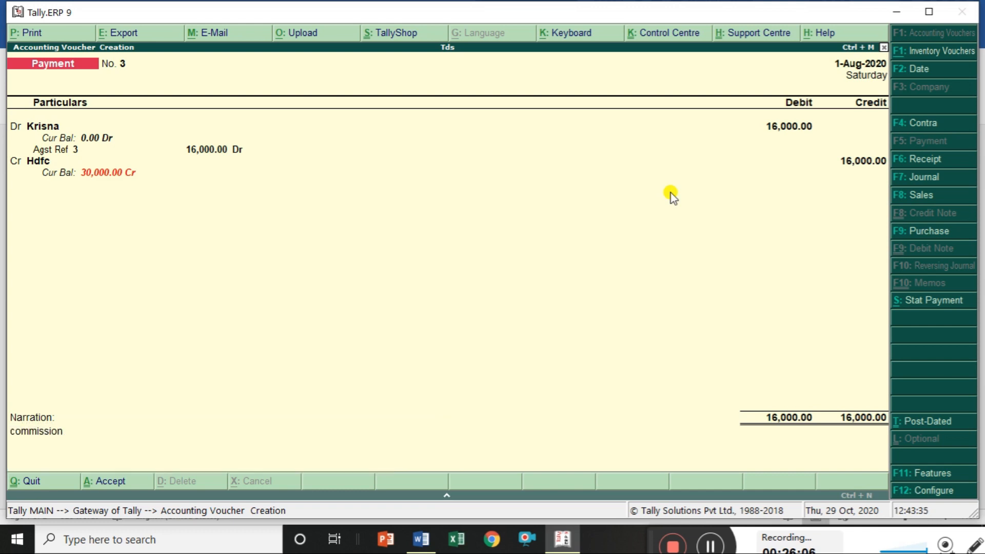
key(Return)
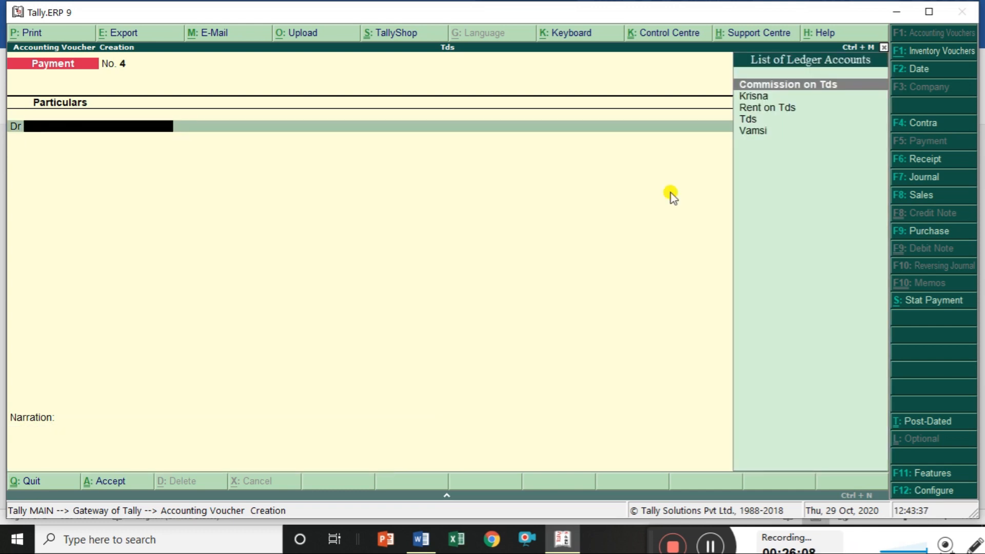
key(Escape)
key(Return)
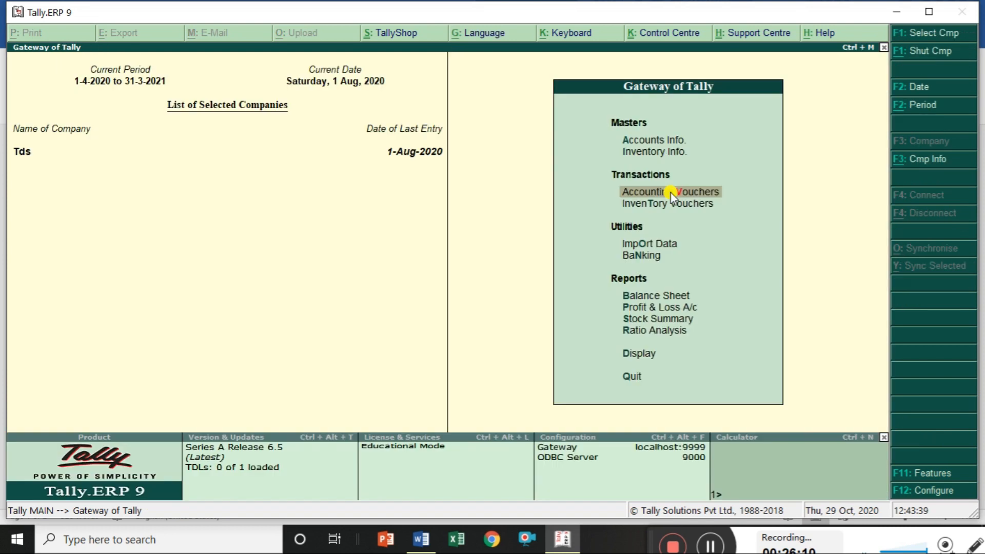
- Open the Day Book and examine the rent journal and its TDS deduction entry
key(Down)
key(Down)
key(Down)
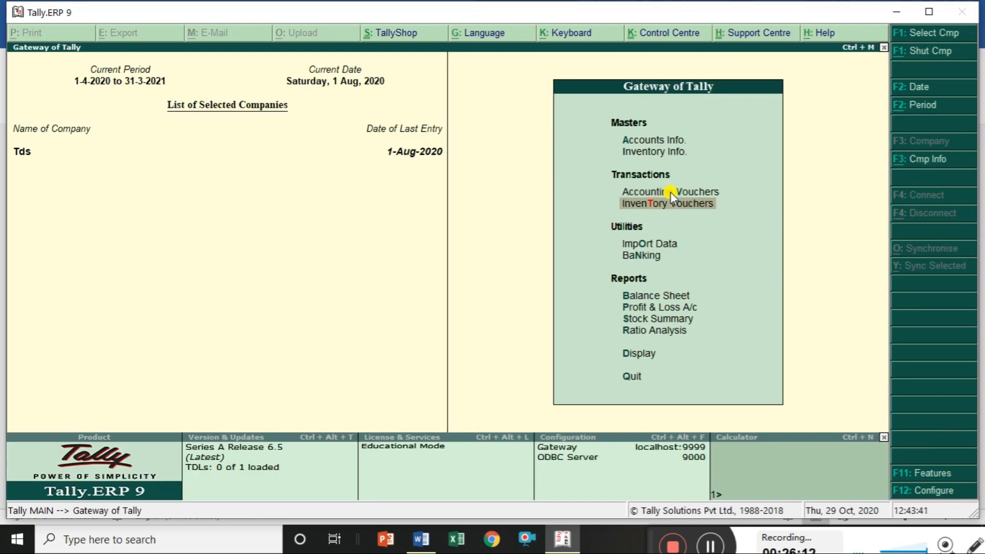
key(Down)
key(Down)
key(Down)
key(Down)
key(Down)
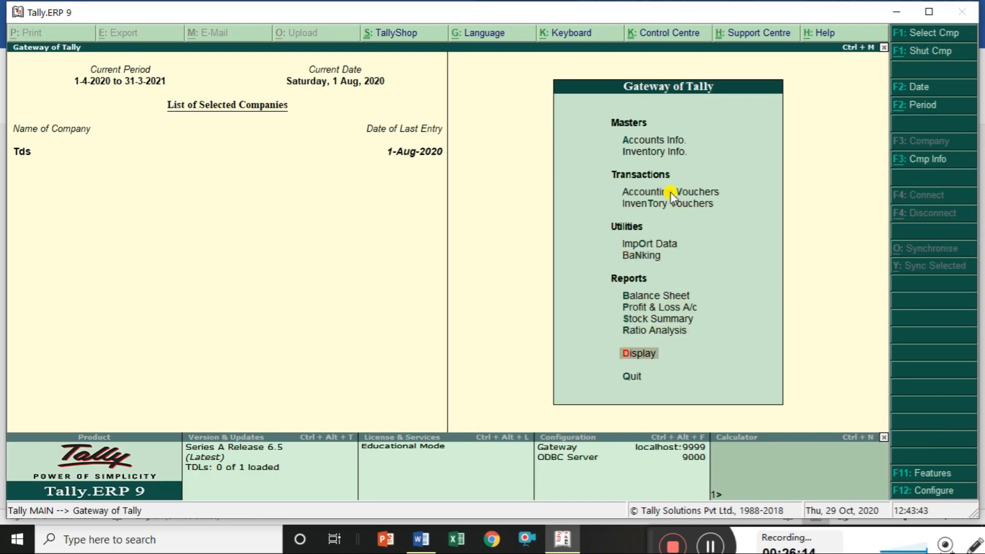
key(Return)
key(Down)
key(Return)
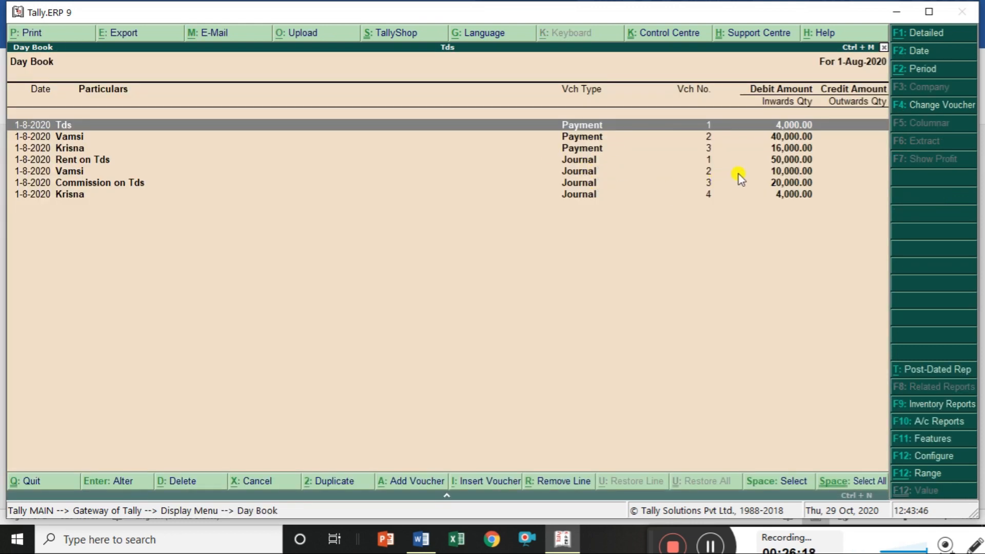
click(784, 160)
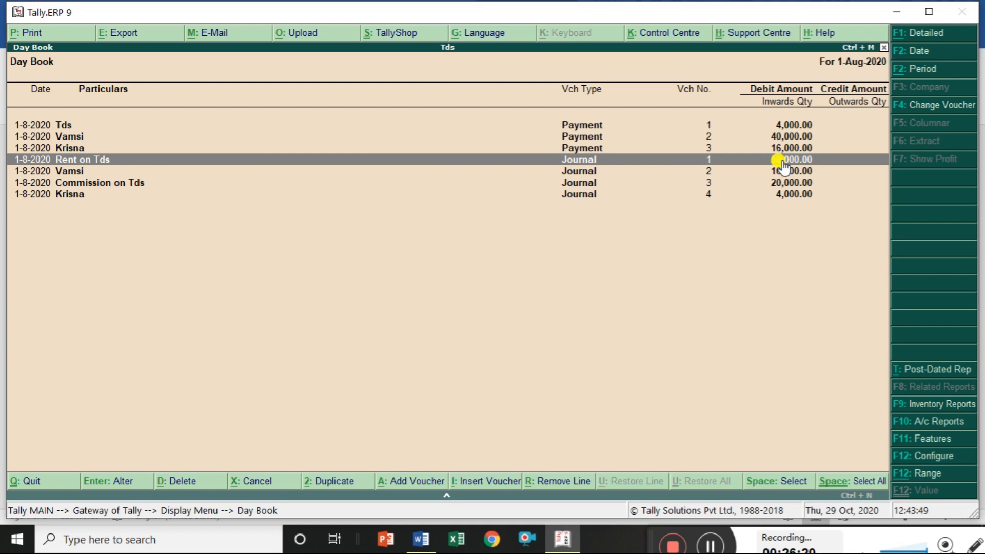
key(Down)
key(Down)
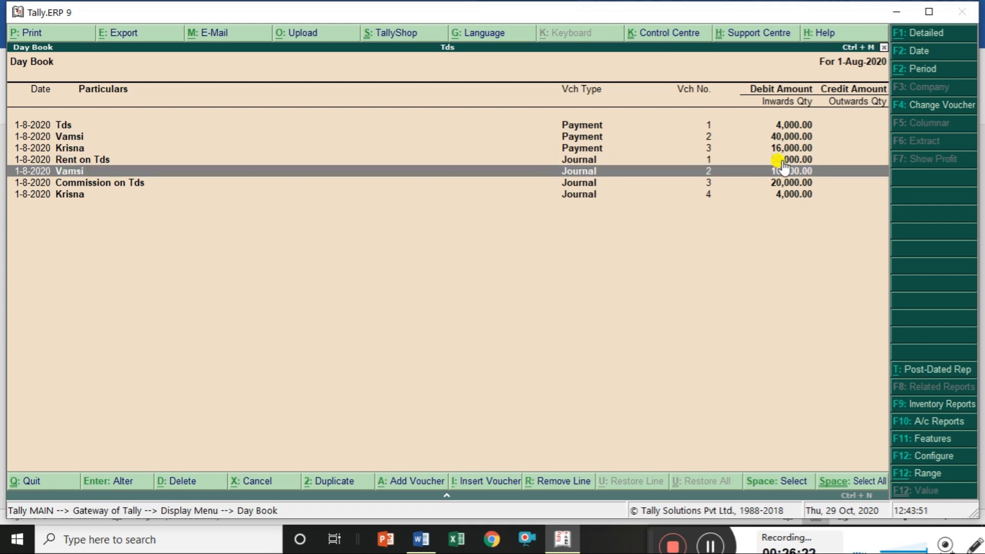
key(Up)
key(Up)
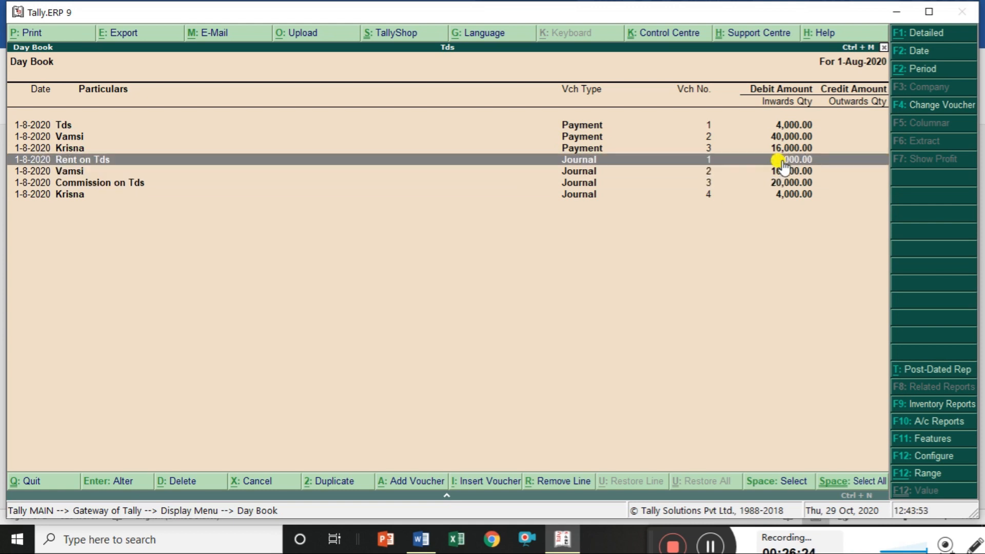